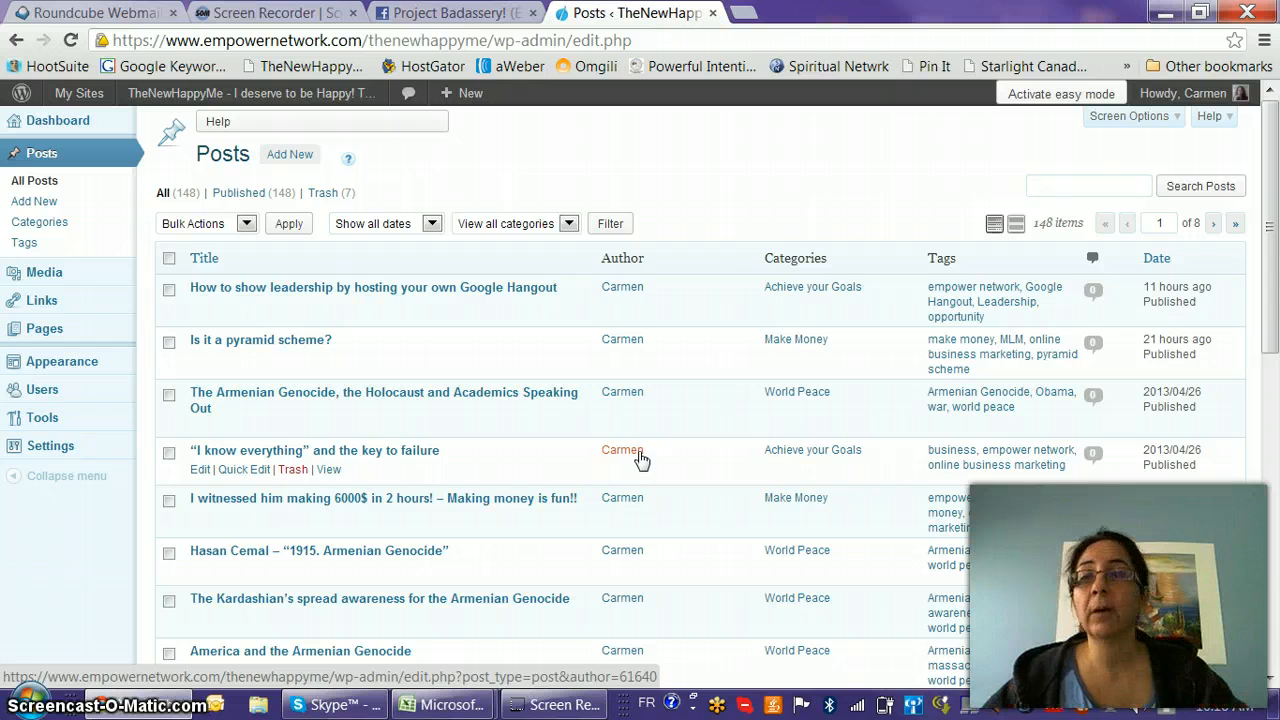
Step: Create a new blog post titled "tutorial images and videos"
{"action": "left_click", "coordinate": [305, 156]}
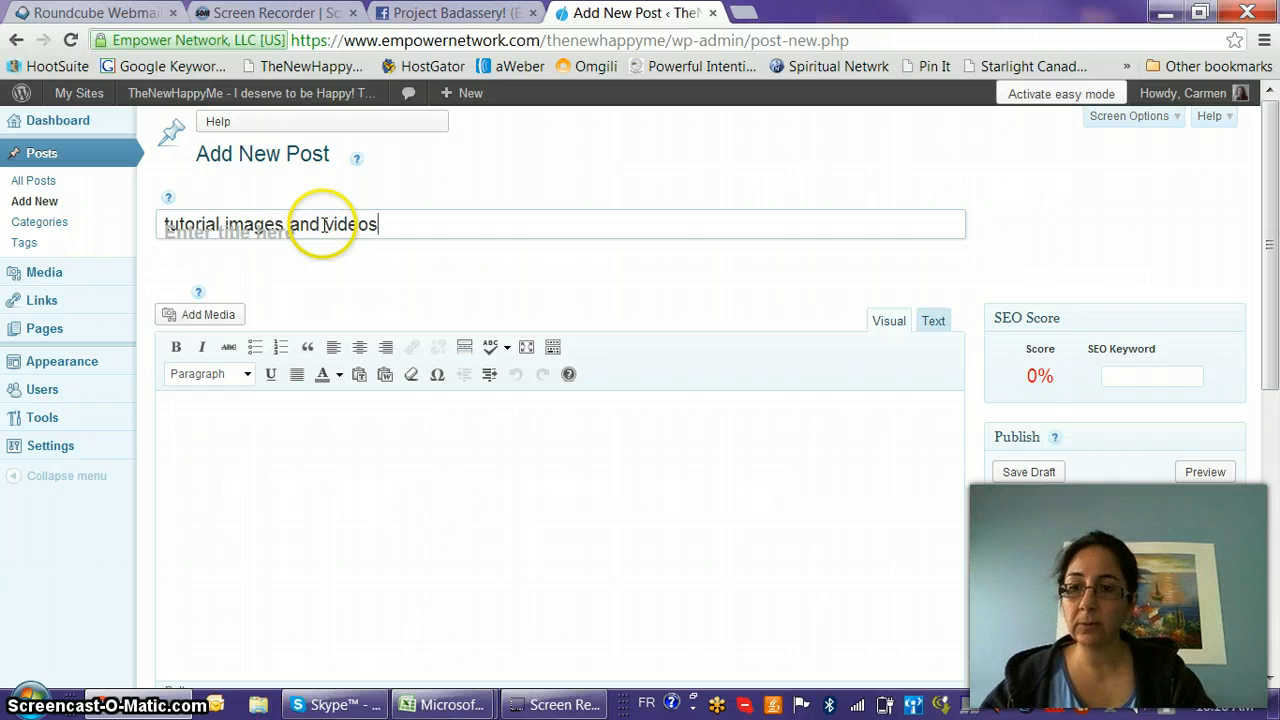
{"action": "left_click", "coordinate": [443, 440]}
Step: Start adding media to the post and switch to uploading files
{"action": "mouse_move", "coordinate": [60, 329]}
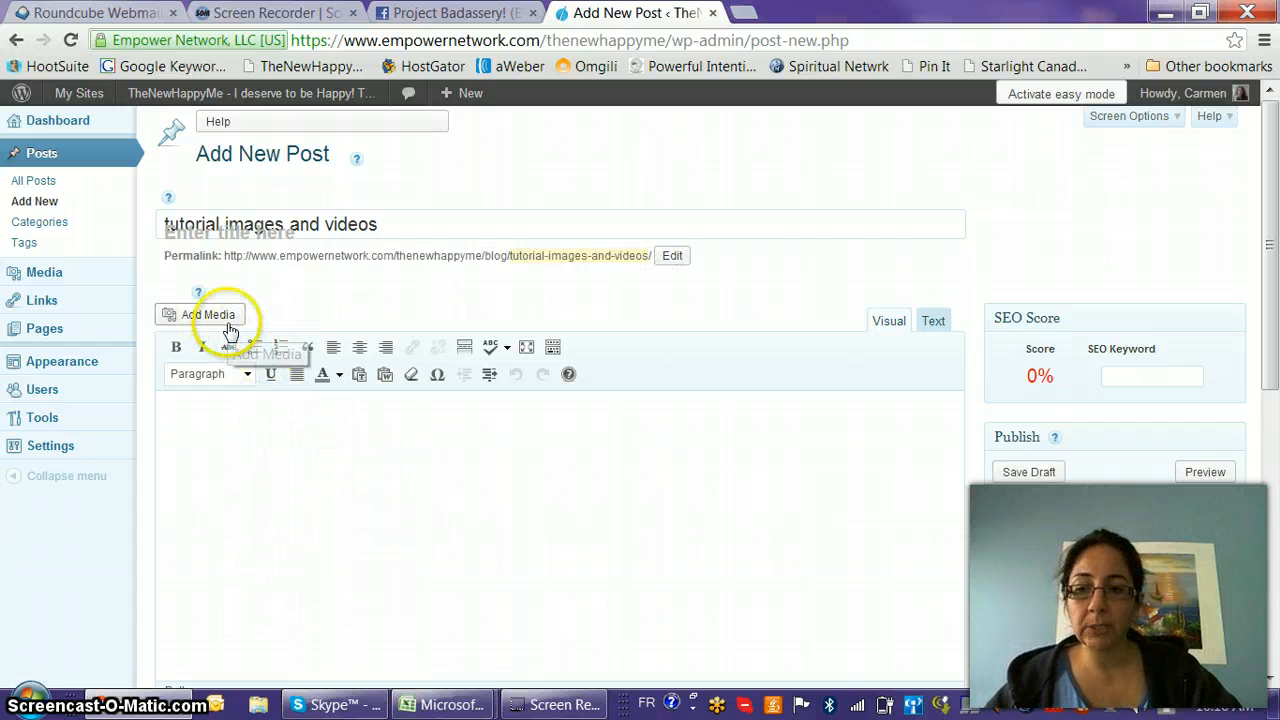
{"action": "left_click", "coordinate": [222, 315]}
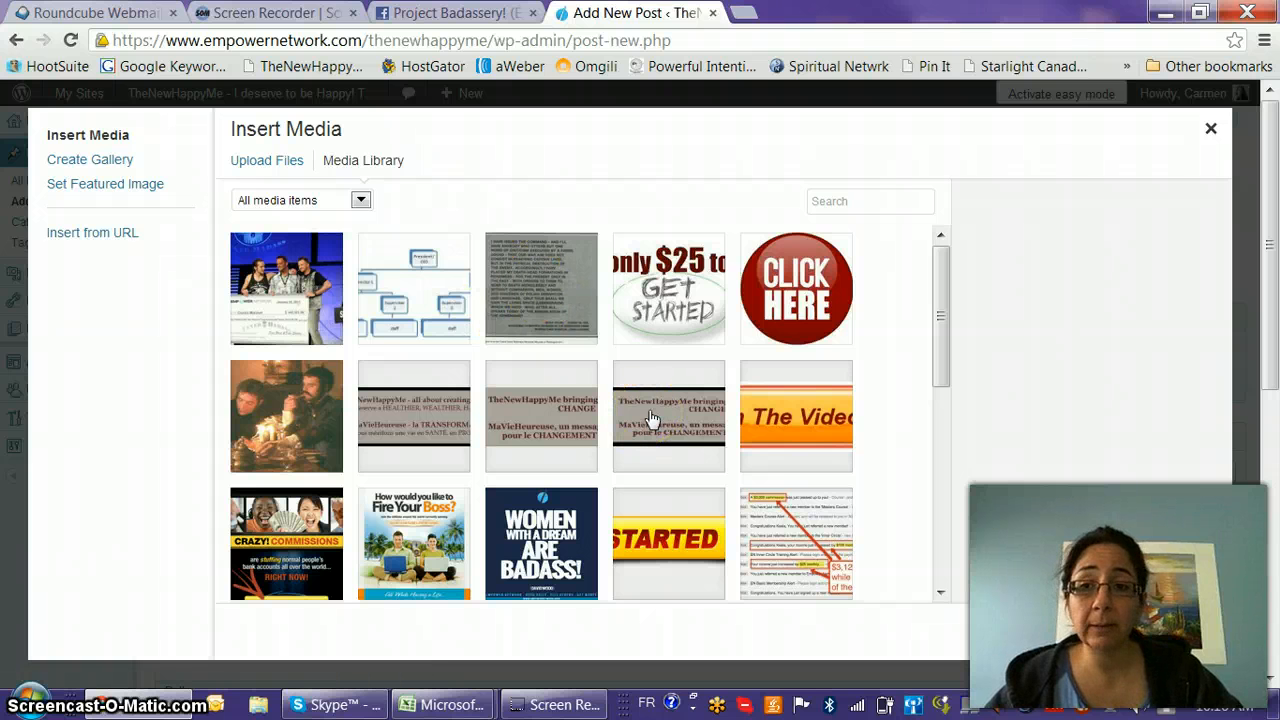
{"action": "left_click", "coordinate": [288, 166]}
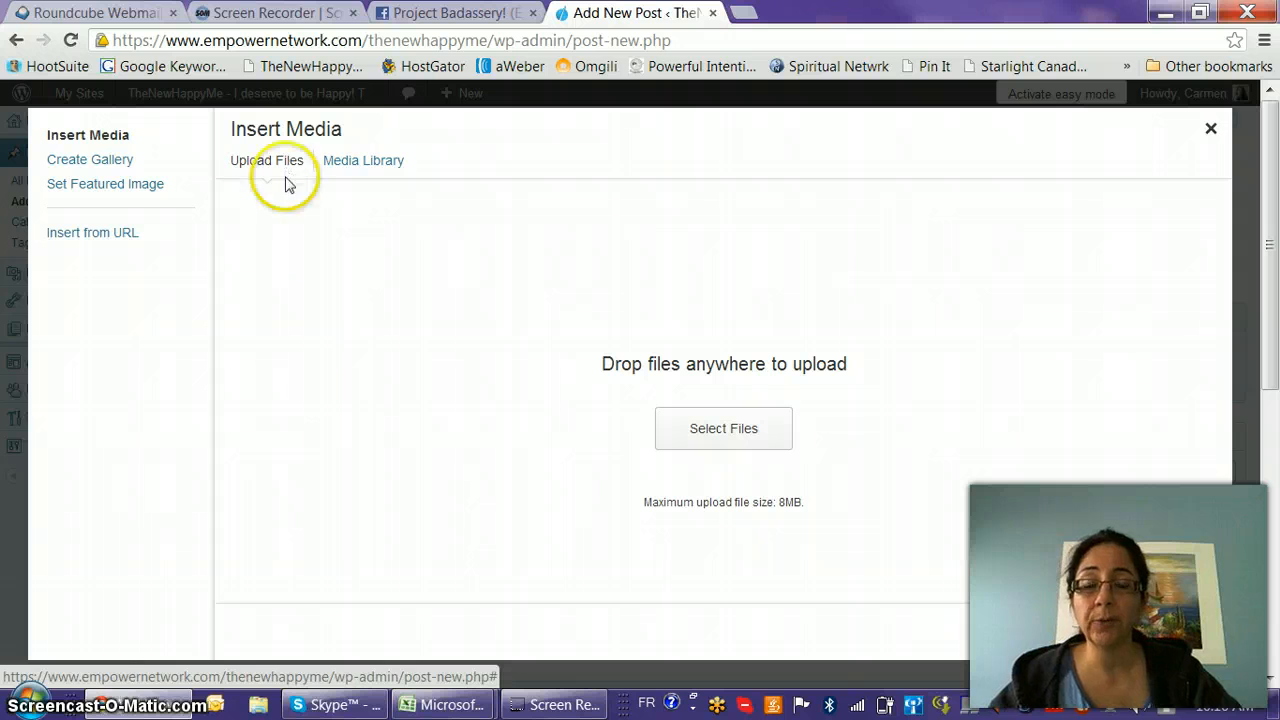
Step: Upload the "awesome 2013" image from Documents > TheNewHappyMe Docs > Design > FB photos to the media library
{"action": "left_click", "coordinate": [259, 705]}
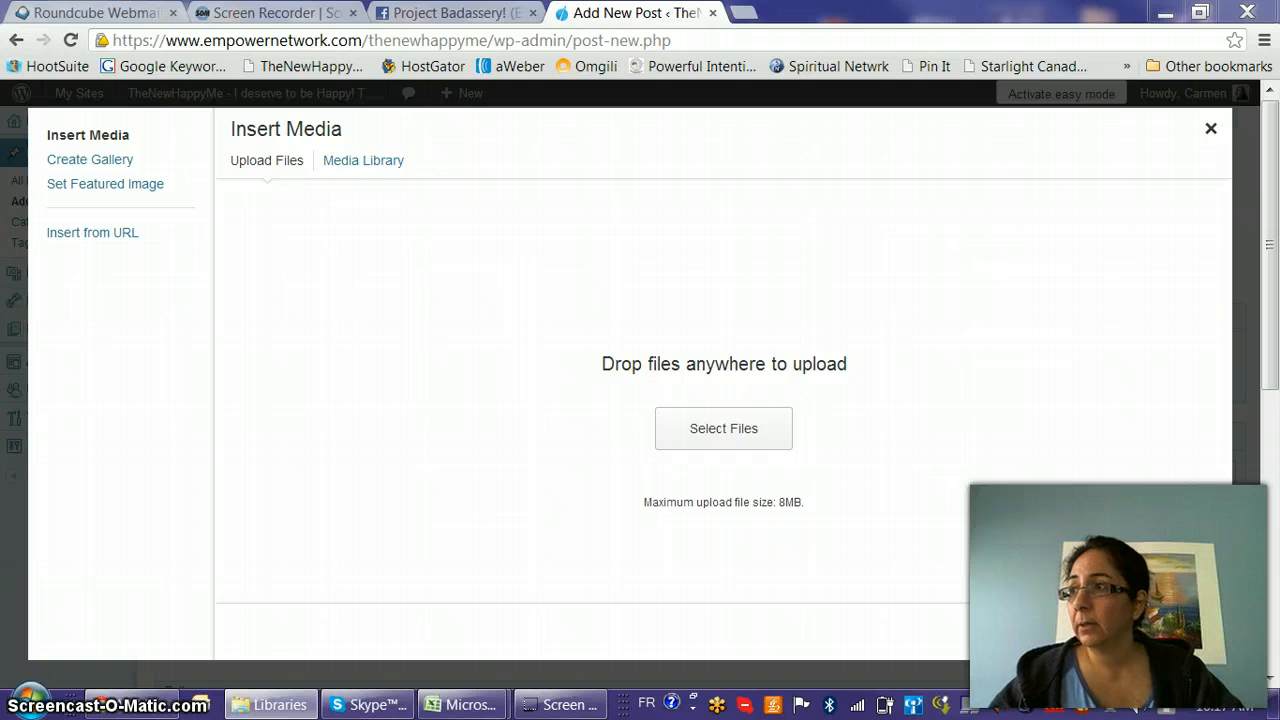
{"action": "left_click_drag", "start_coordinate": [286, 171], "coordinate": [334, 94]}
{"action": "double_click", "coordinate": [392, 297]}
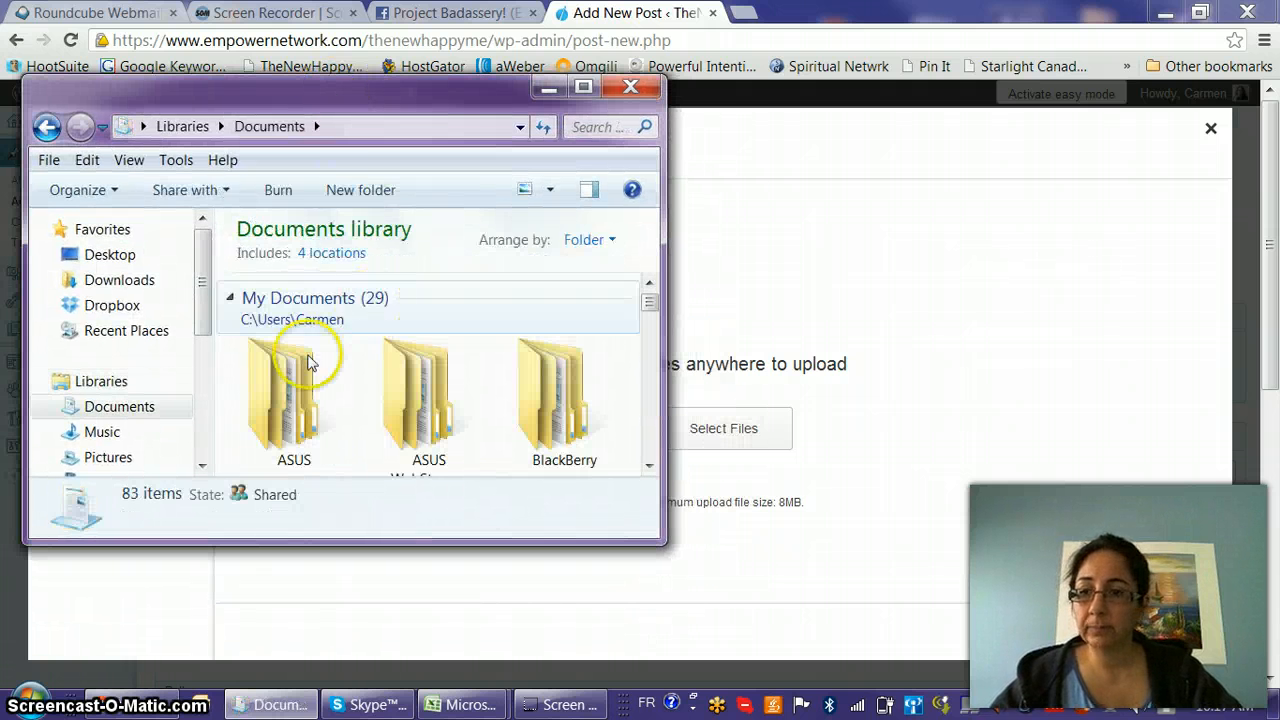
{"action": "left_click_drag", "start_coordinate": [649, 302], "coordinate": [652, 340]}
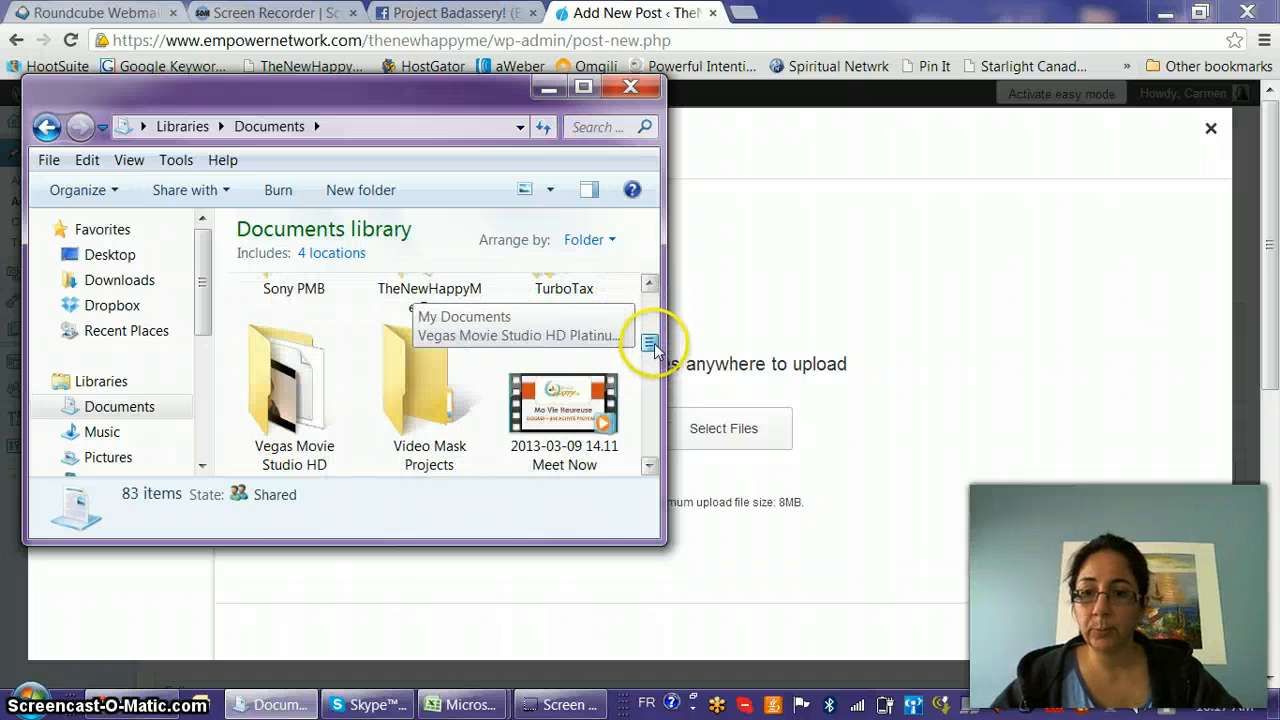
{"action": "double_click", "coordinate": [455, 300]}
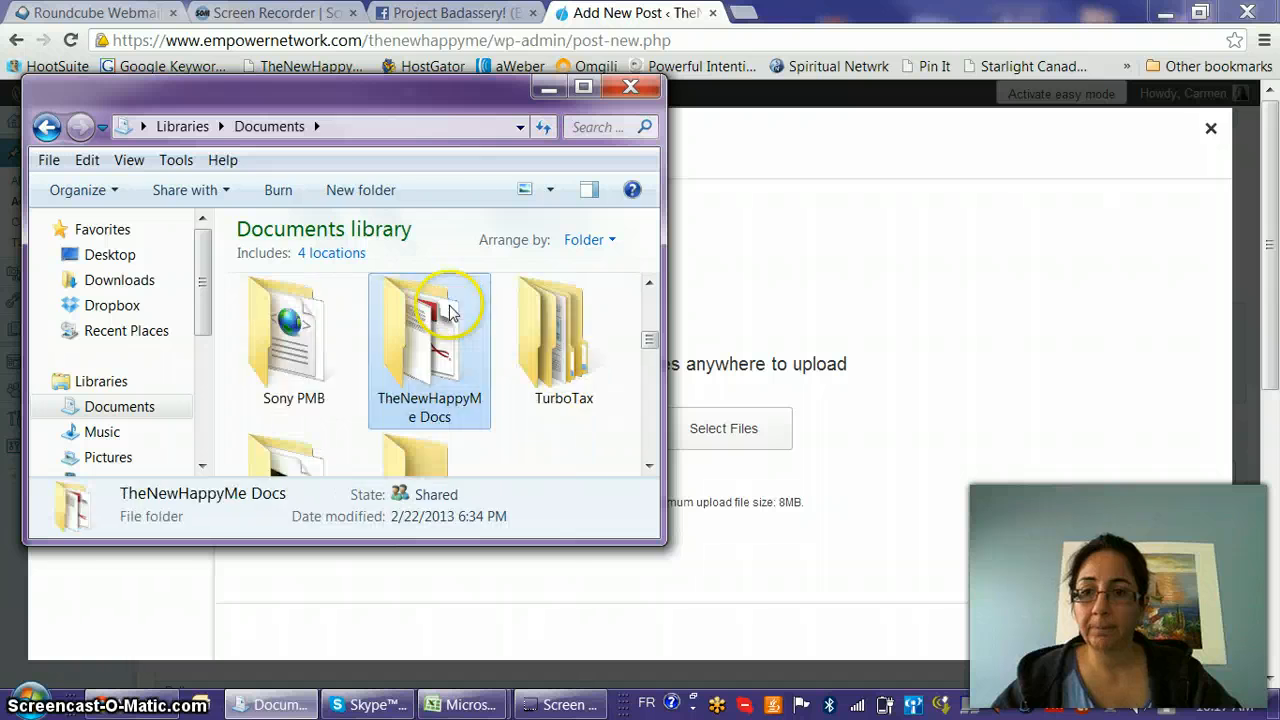
{"action": "double_click", "coordinate": [424, 368]}
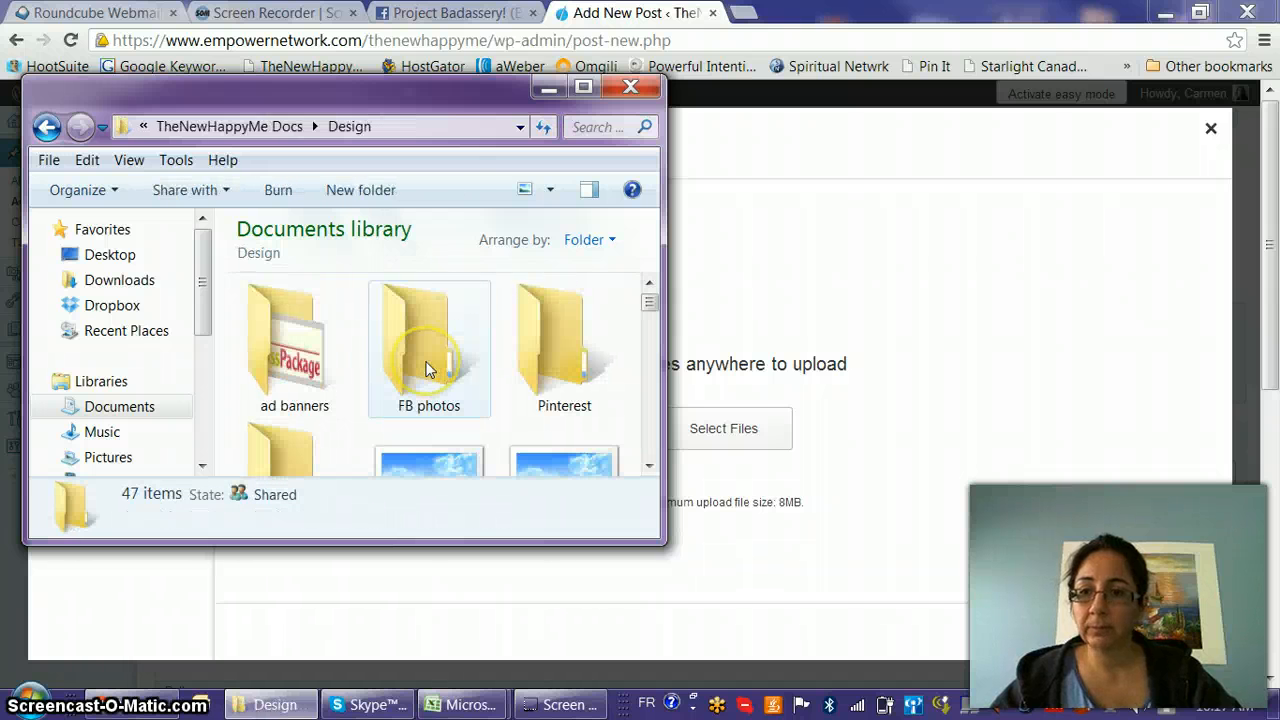
{"action": "double_click", "coordinate": [424, 335]}
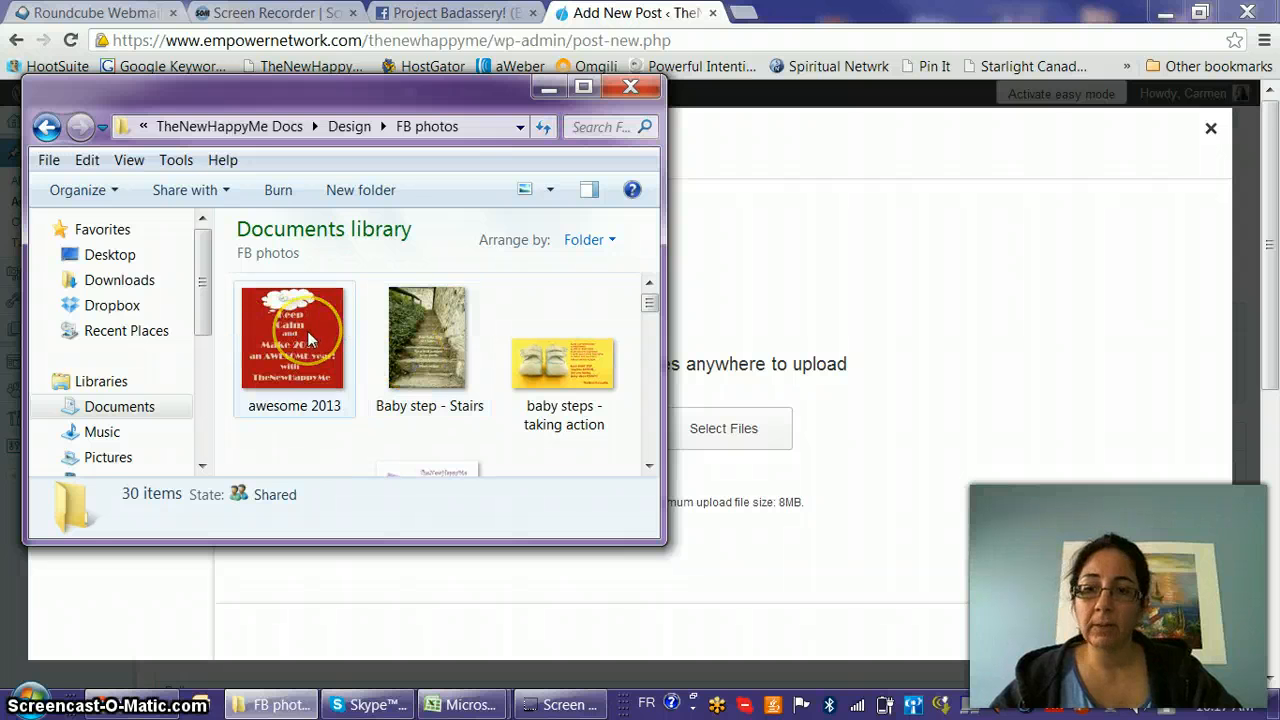
{"action": "left_click_drag", "start_coordinate": [307, 331], "coordinate": [815, 451]}
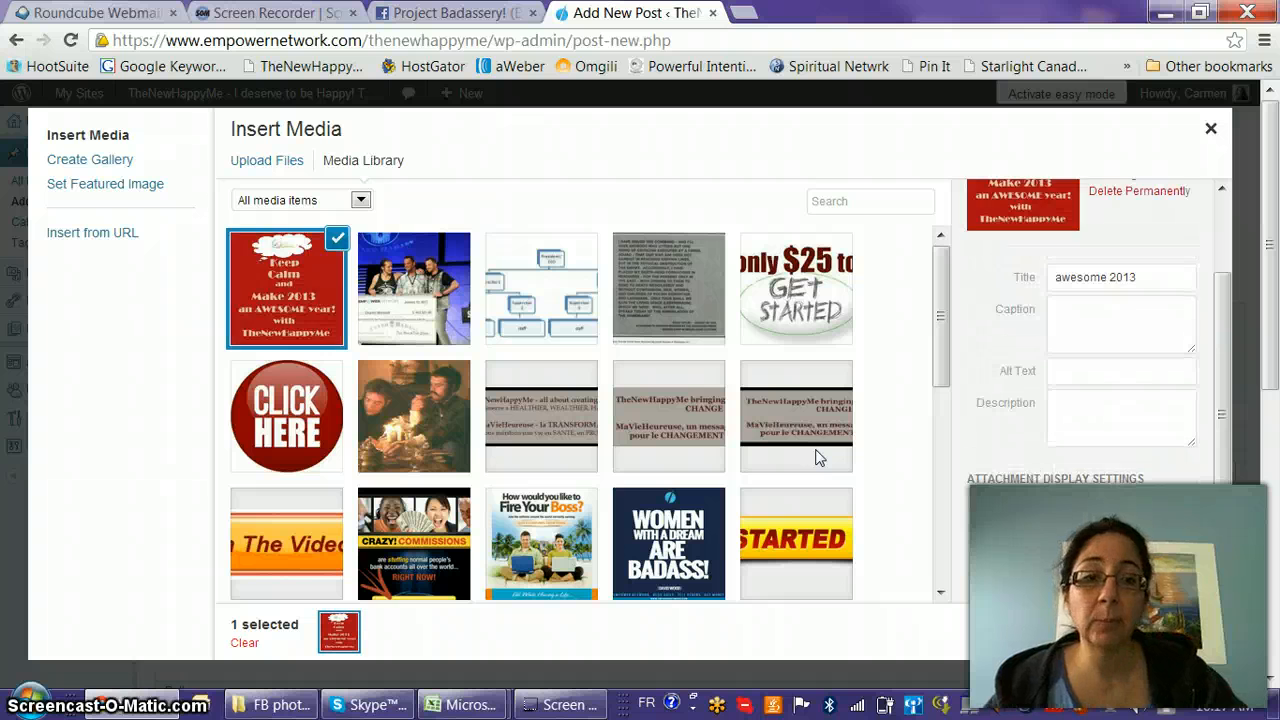
{"action": "left_click", "coordinate": [286, 172]}
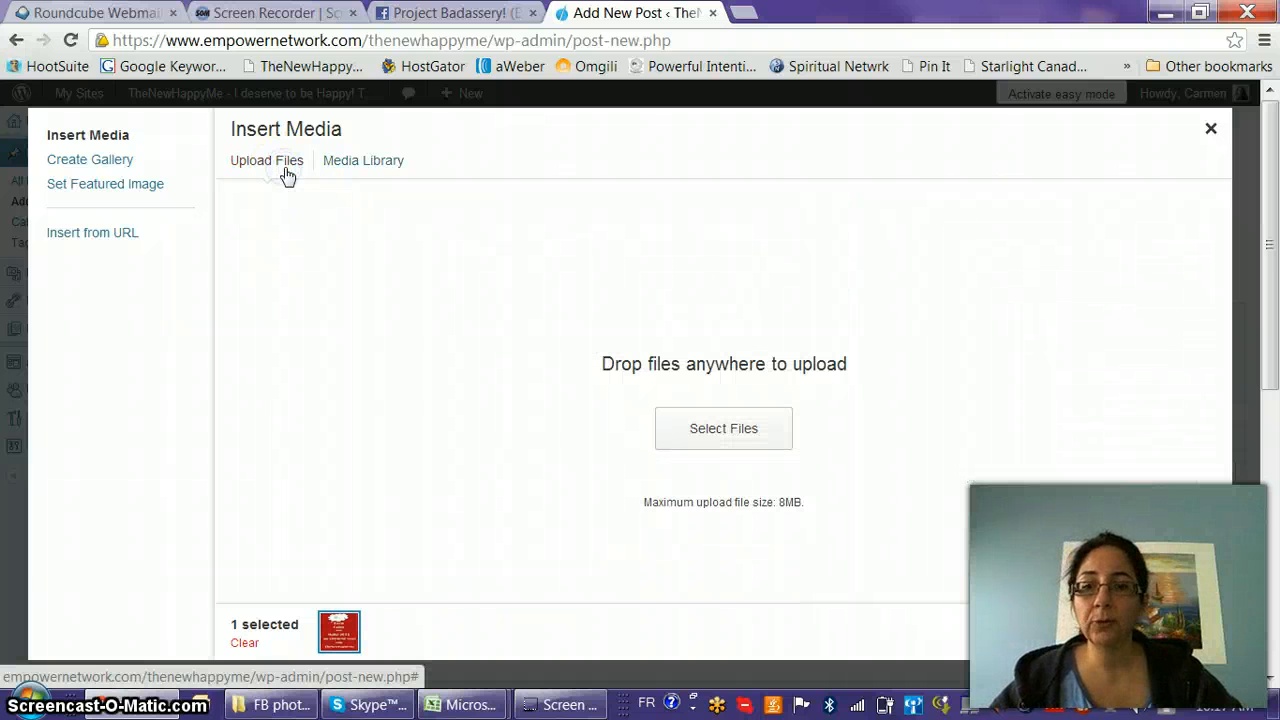
{"action": "left_click", "coordinate": [737, 439]}
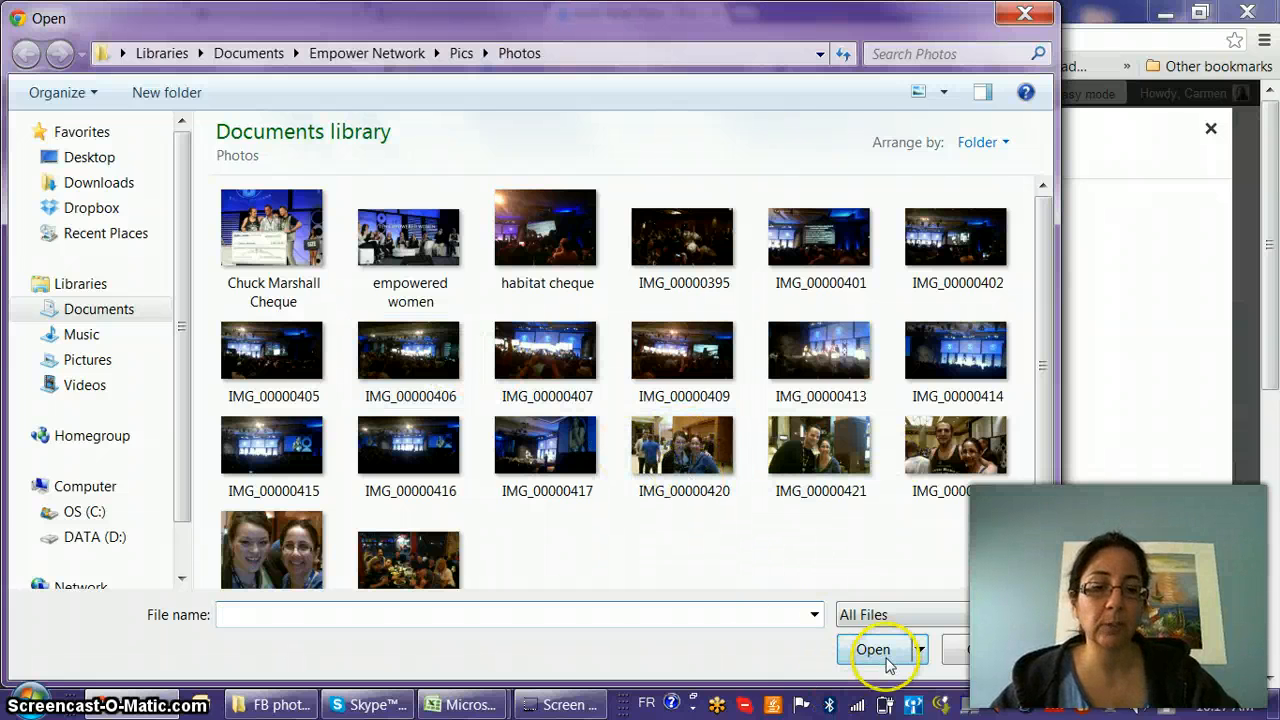
{"action": "left_click", "coordinate": [973, 655]}
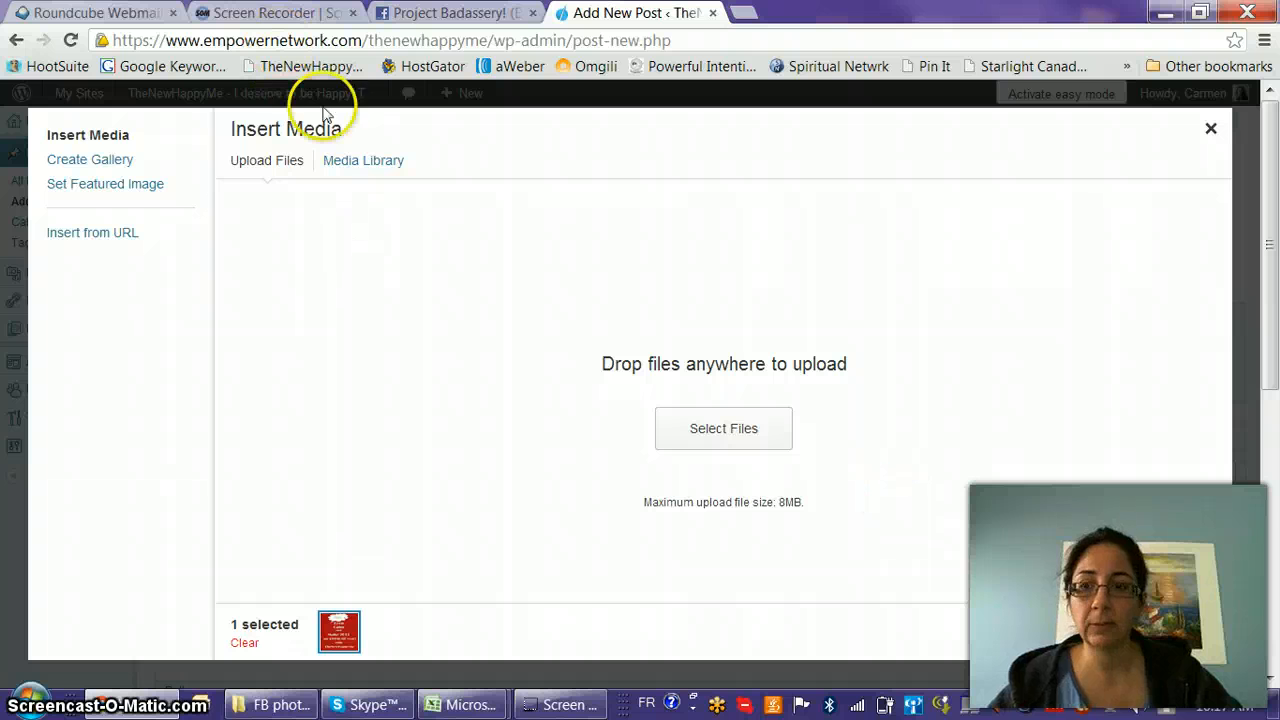
{"action": "left_click", "coordinate": [345, 165]}
Step: Select the awesome 2013 image in the media library and set its alt text to "images and videos"
{"action": "left_click", "coordinate": [270, 342]}
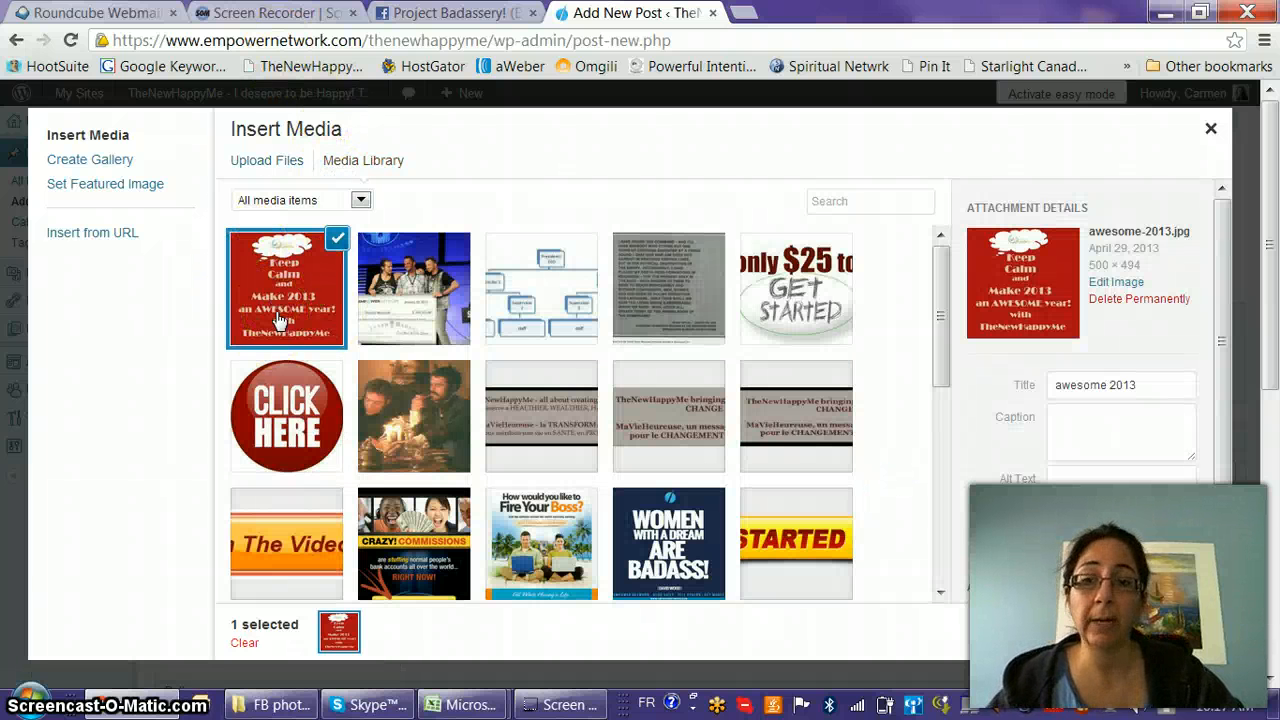
{"action": "left_click", "coordinate": [295, 289]}
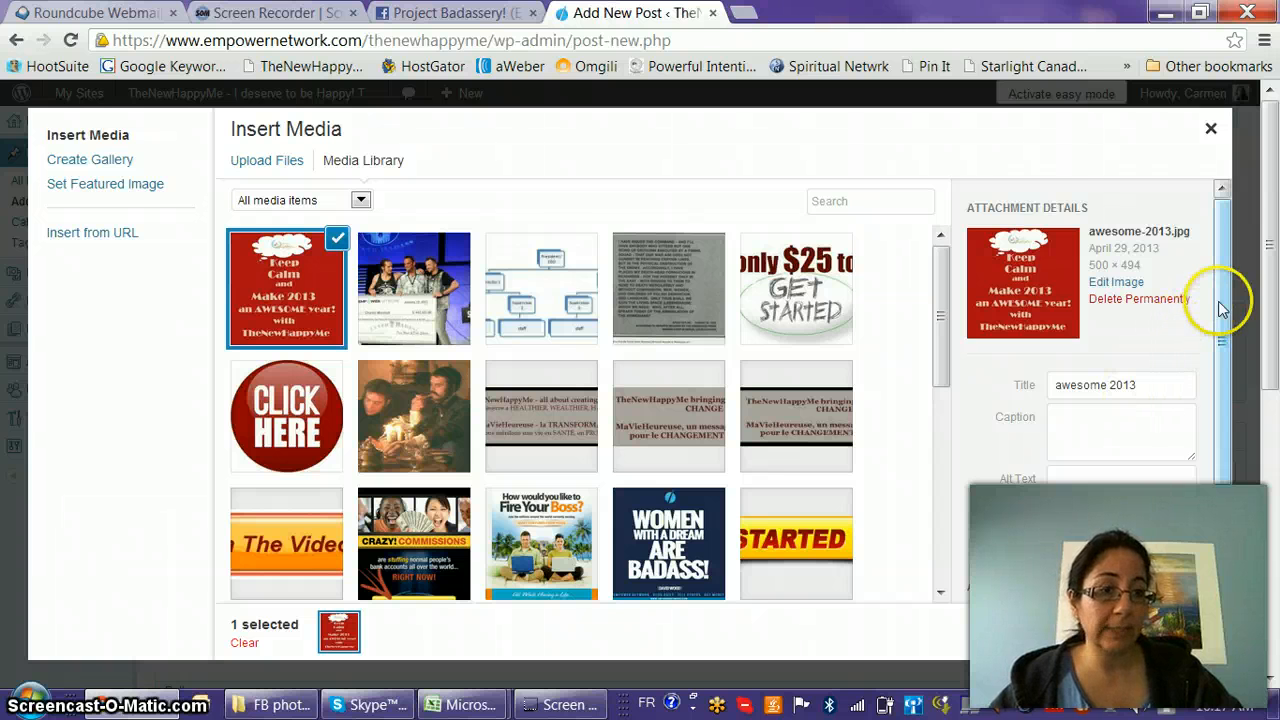
{"action": "left_click_drag", "start_coordinate": [1222, 307], "coordinate": [1220, 360]}
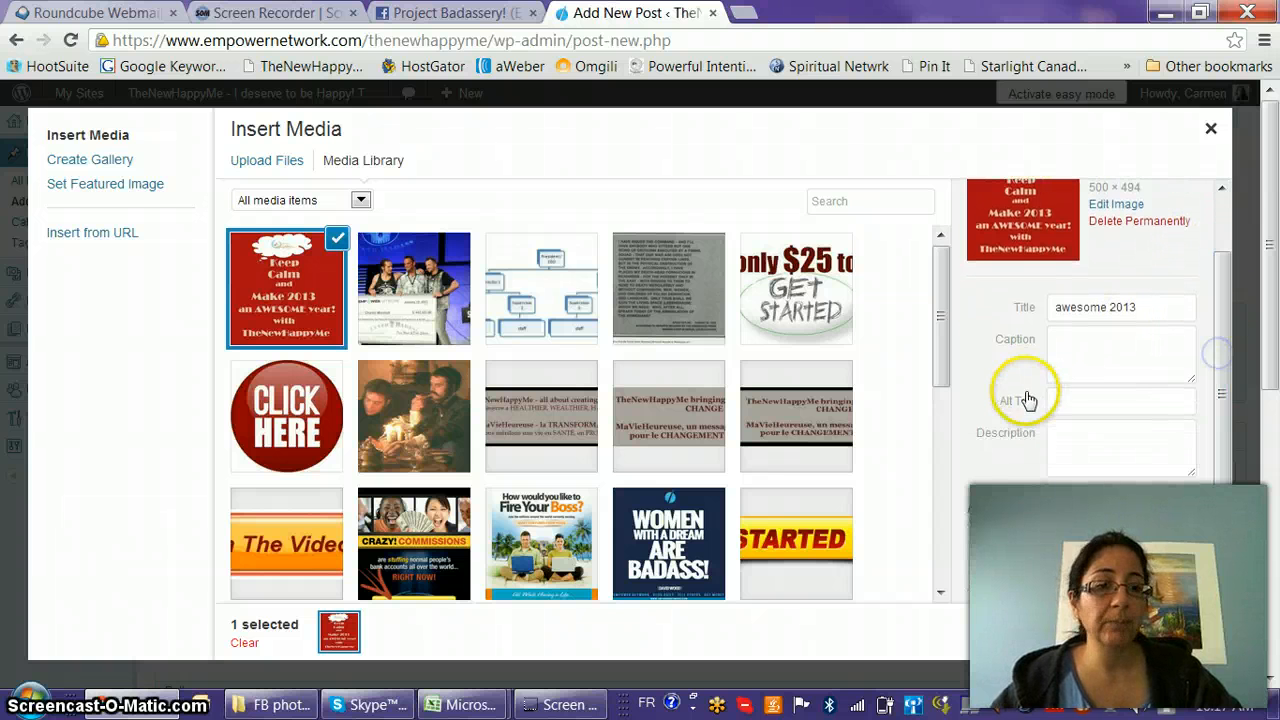
{"action": "left_click", "coordinate": [1078, 400]}
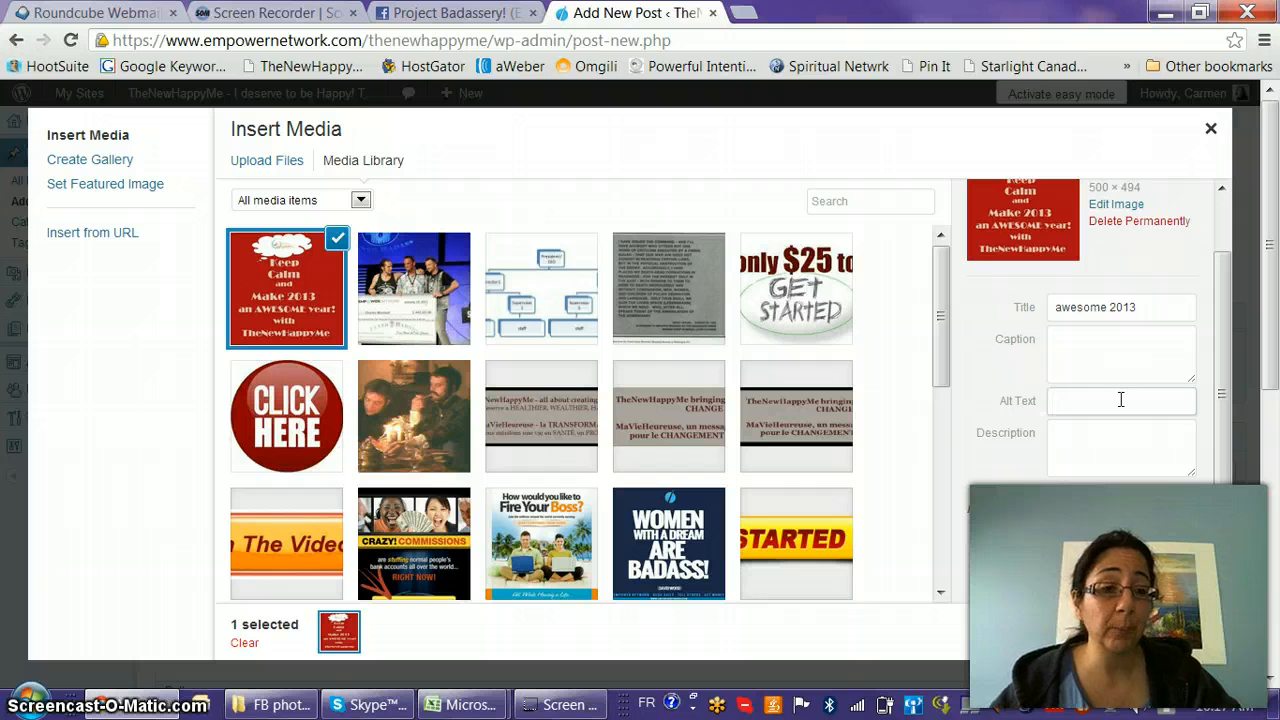
{"action": "type", "text": "im"}
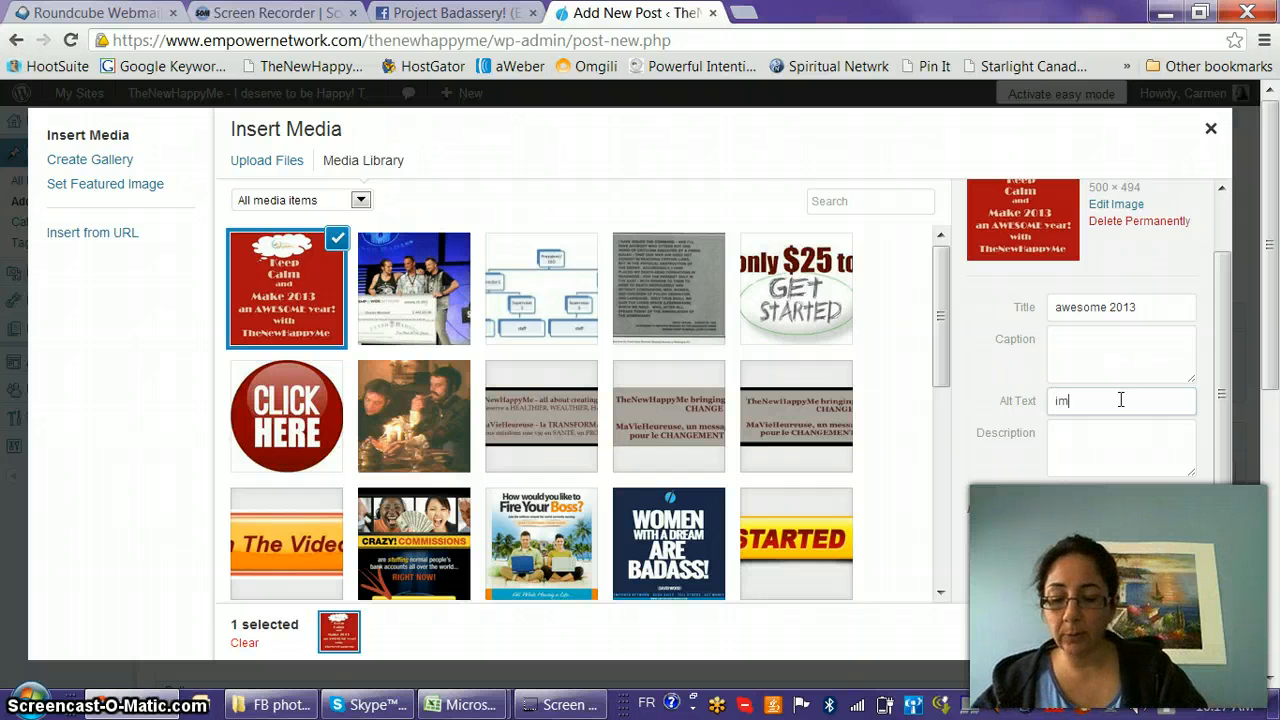
{"action": "type", "text": "ages and"}
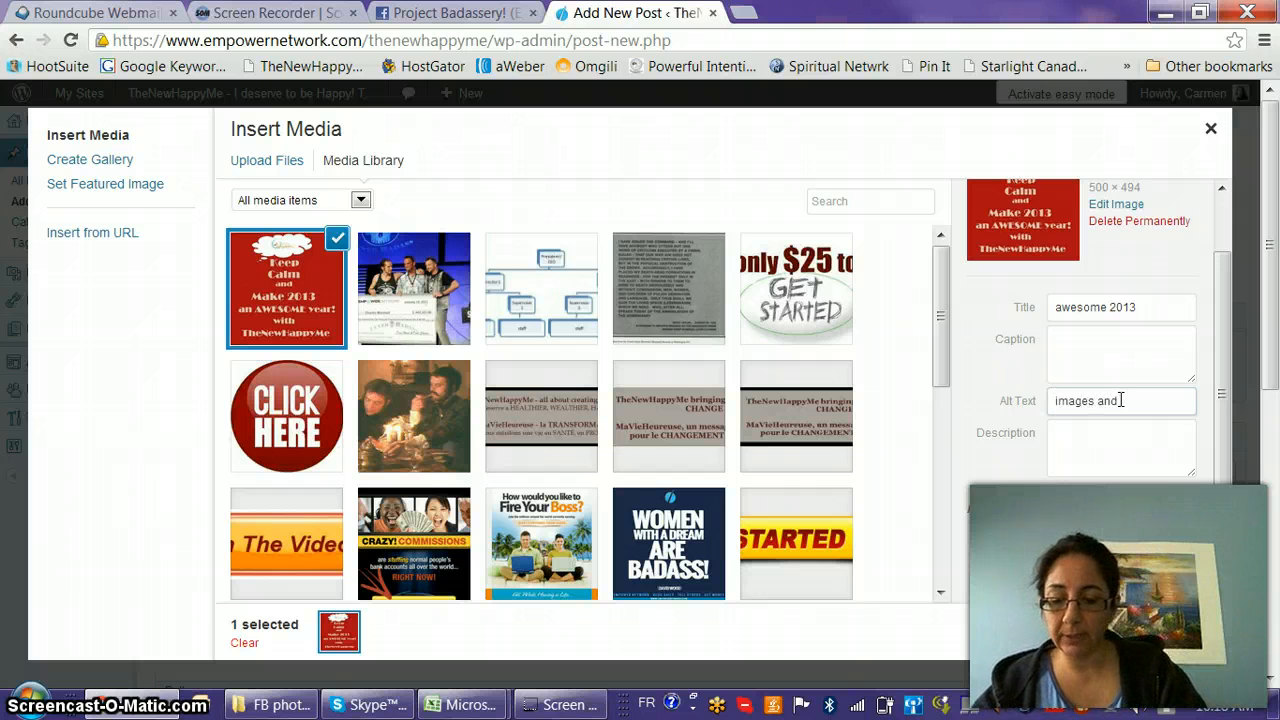
{"action": "type", "text": " video"}
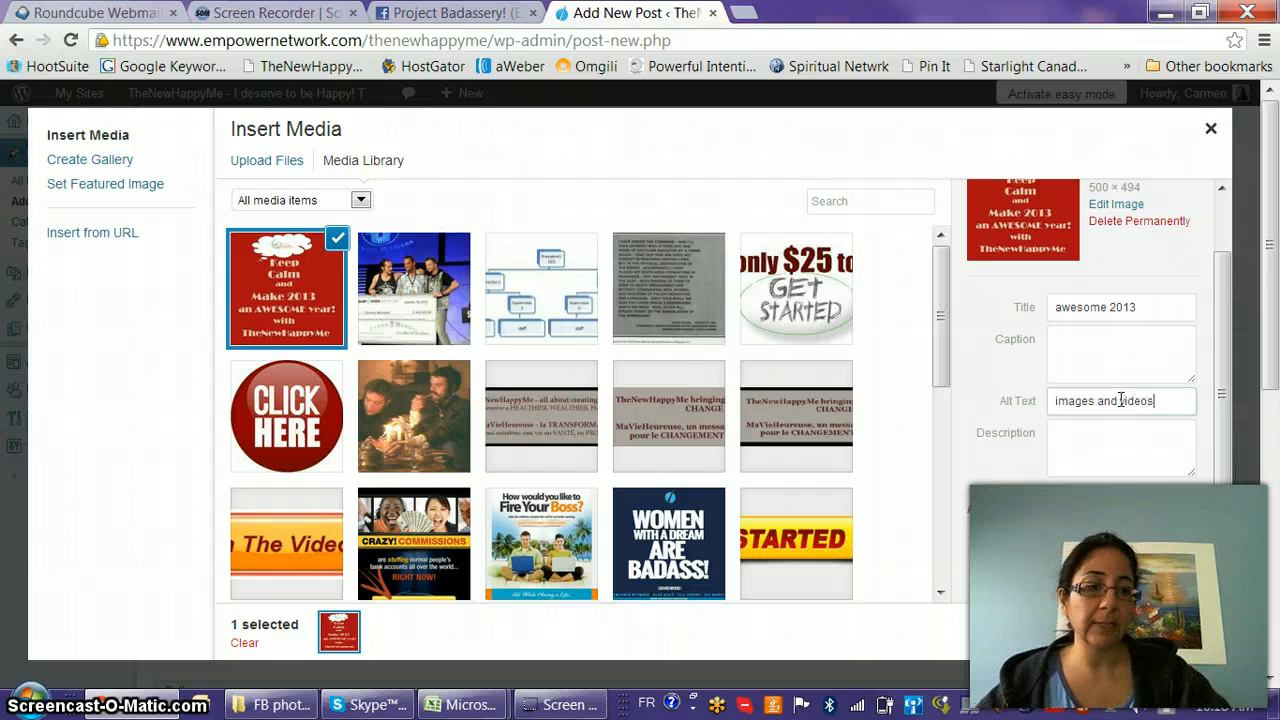
{"action": "type", "text": "s"}
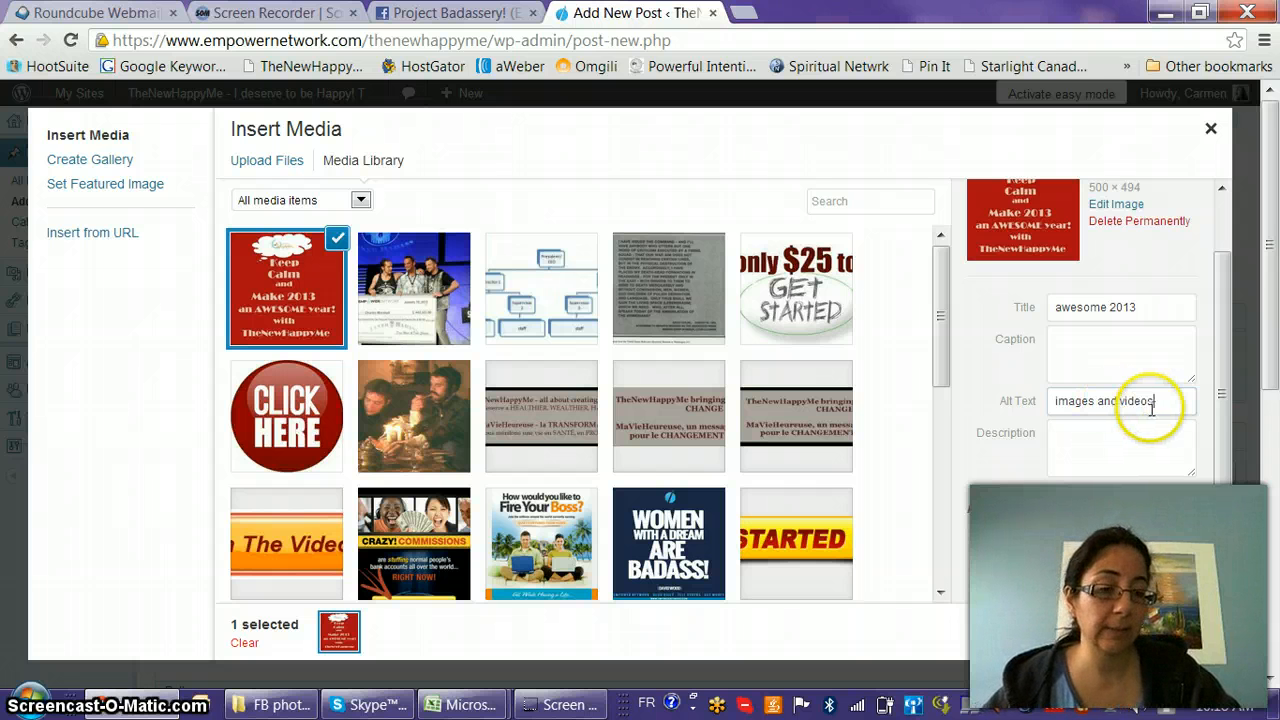
Step: Examine the awesome 2013 image's display settings and the Get-Started-Now-Button attachment details, returning to the awesome 2013 image
{"action": "left_click", "coordinate": [1229, 372]}
{"action": "left_click_drag", "start_coordinate": [1229, 372], "coordinate": [1234, 437]}
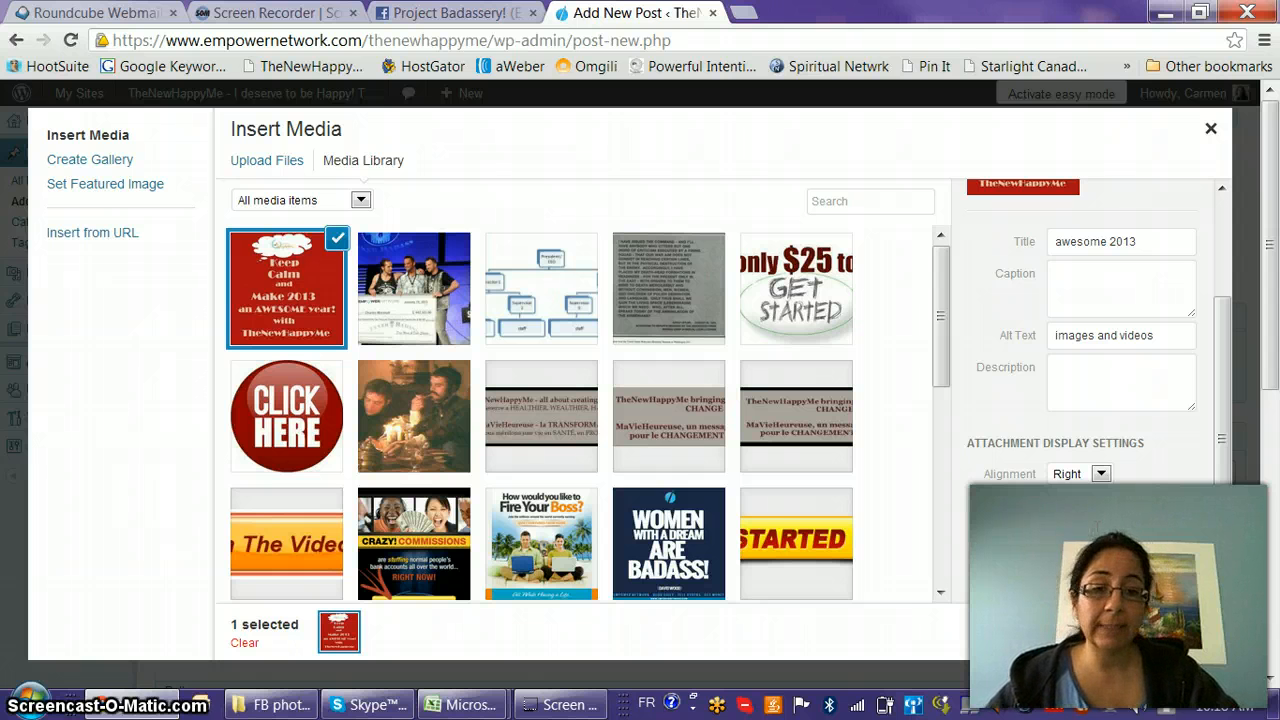
{"action": "left_click", "coordinate": [800, 545]}
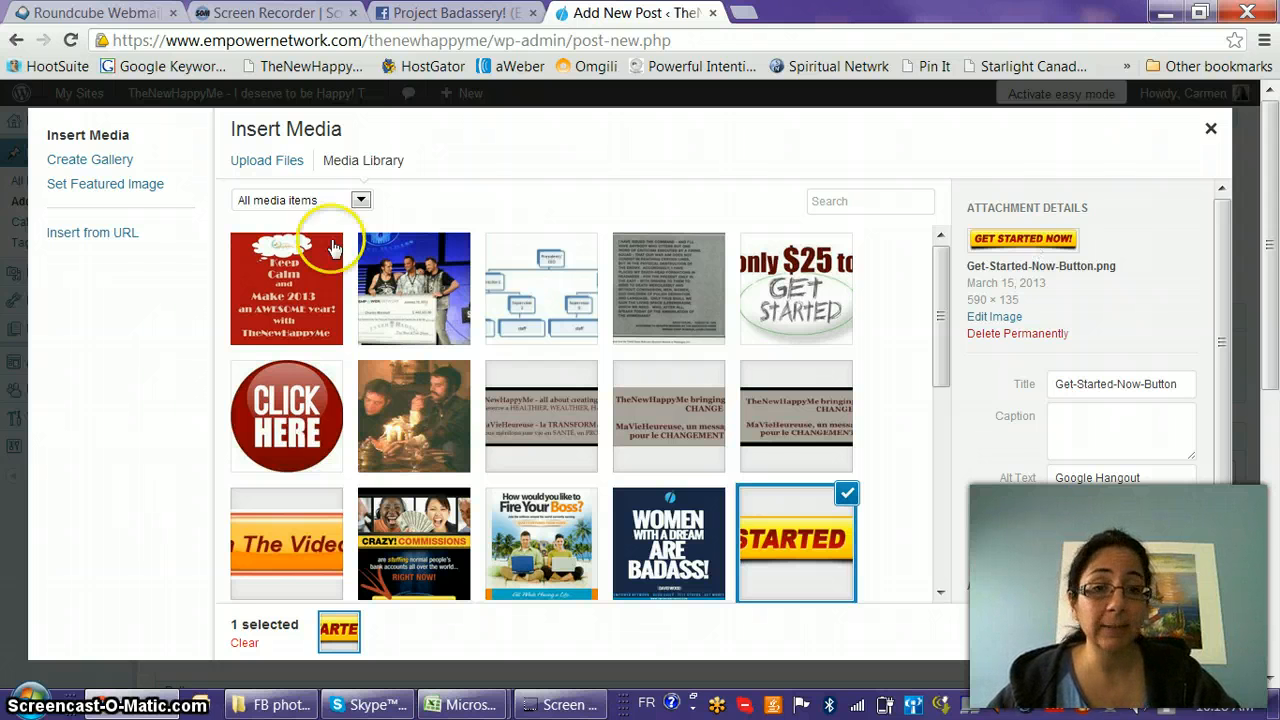
{"action": "left_click", "coordinate": [284, 285]}
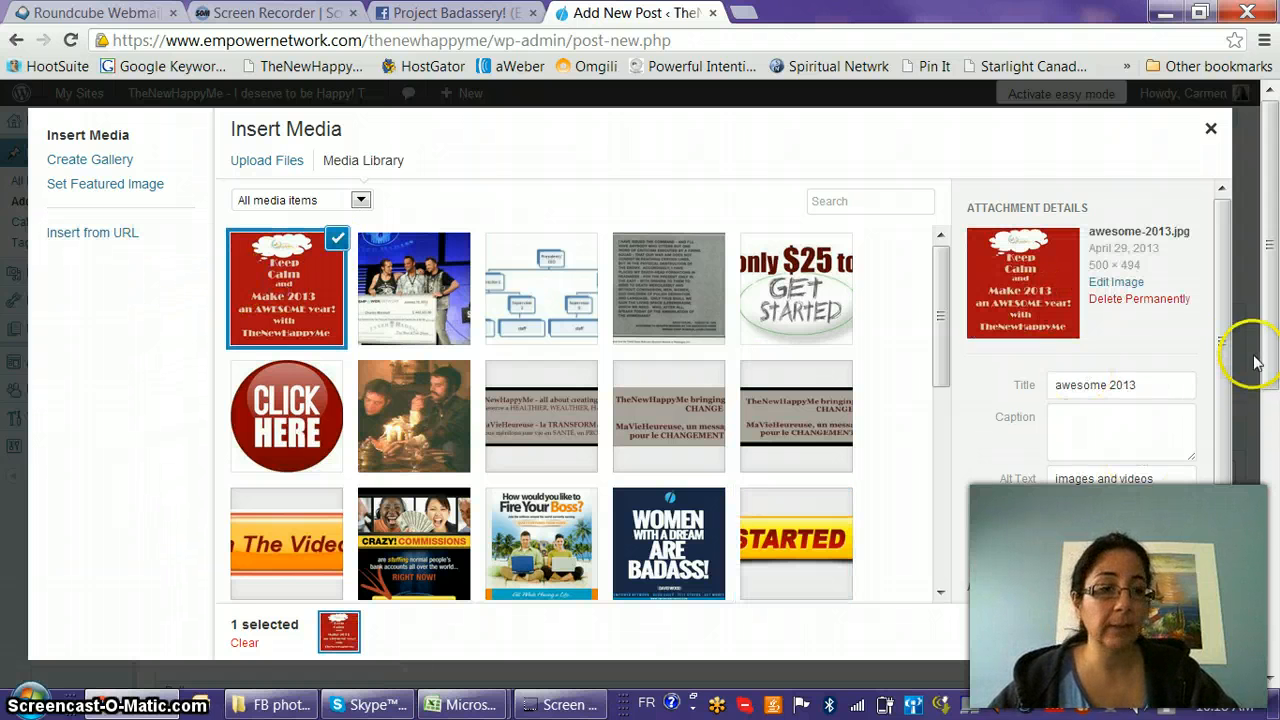
Step: Switch to the "social media bar links" workbook in Excel and copy the homelessman.php address from the OPT-IN PAGES list
{"action": "left_click_drag", "start_coordinate": [1225, 358], "coordinate": [1227, 497]}
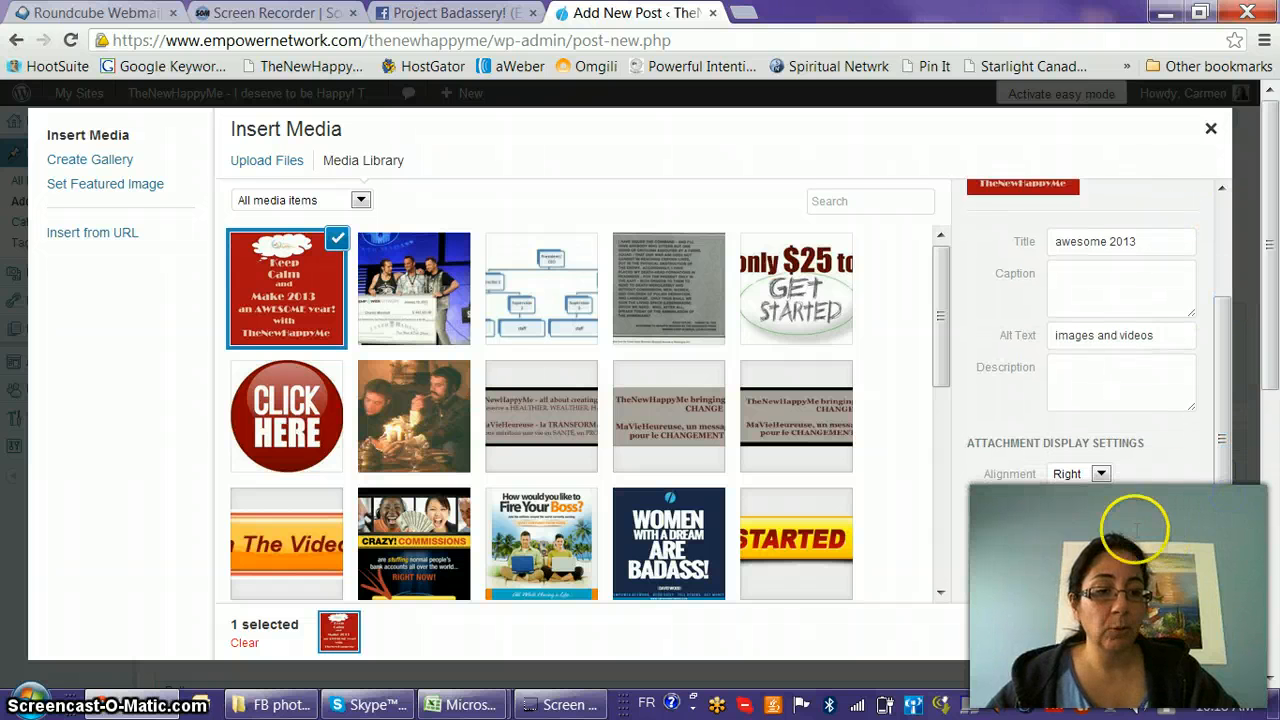
{"action": "mouse_move", "coordinate": [450, 703]}
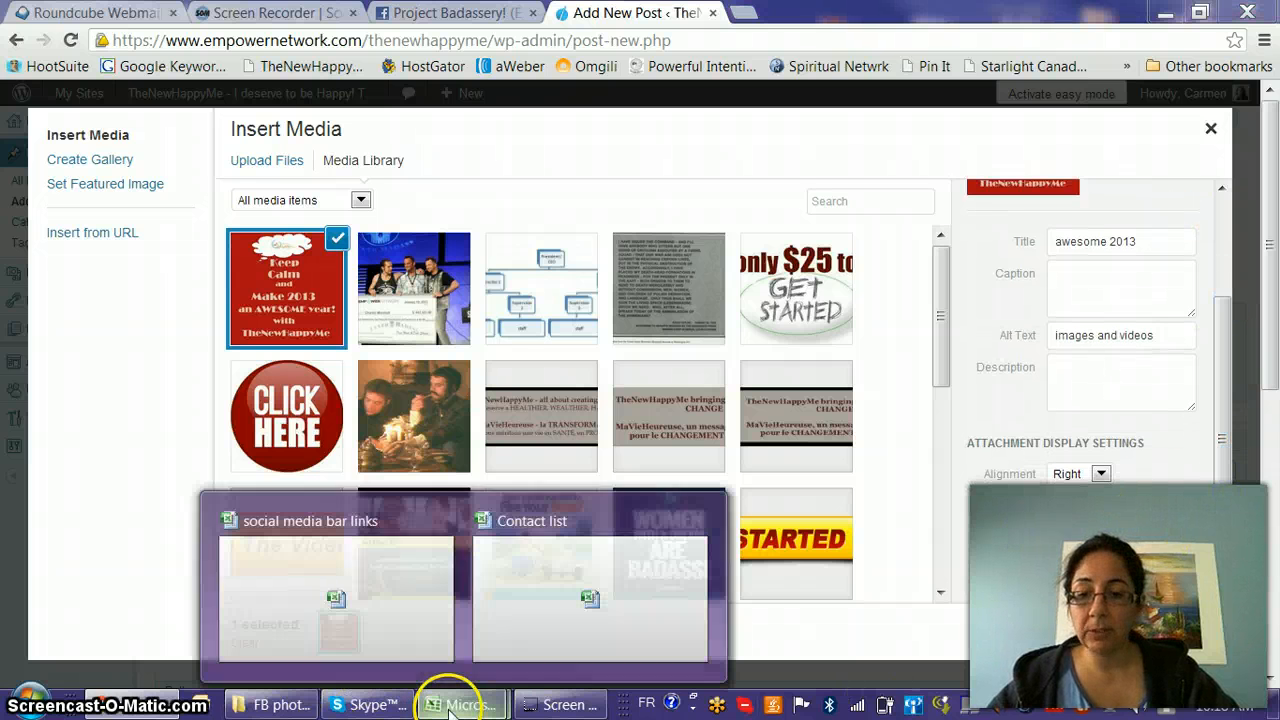
{"action": "left_click", "coordinate": [430, 580]}
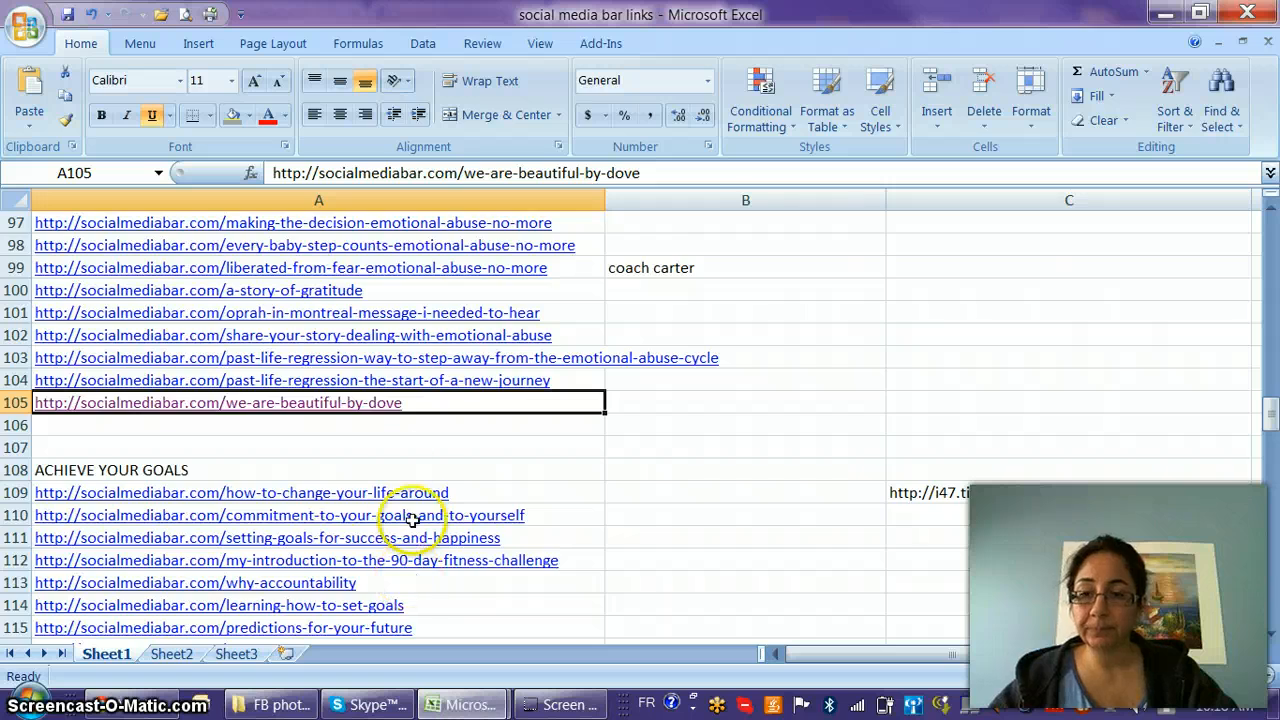
{"action": "scroll", "coordinate": [399, 466], "scroll_direction": "down", "scroll_amount": 20}
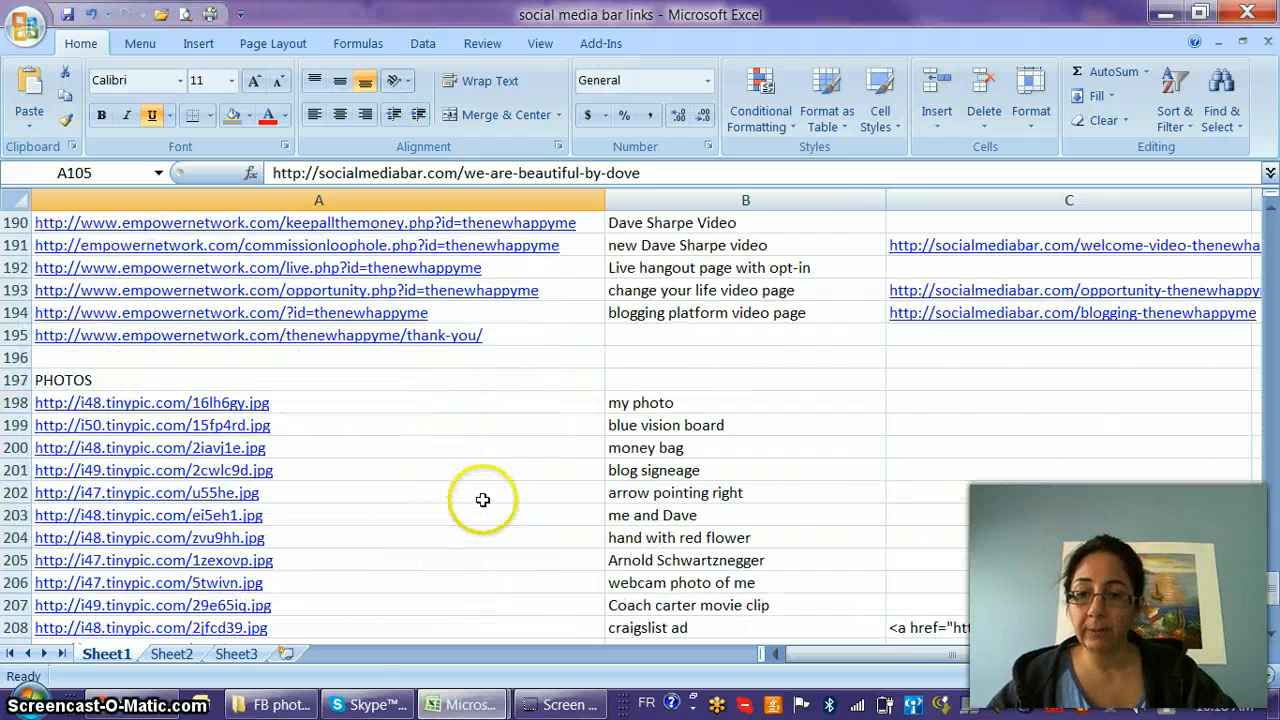
{"action": "scroll", "coordinate": [485, 497], "scroll_direction": "up", "scroll_amount": 11}
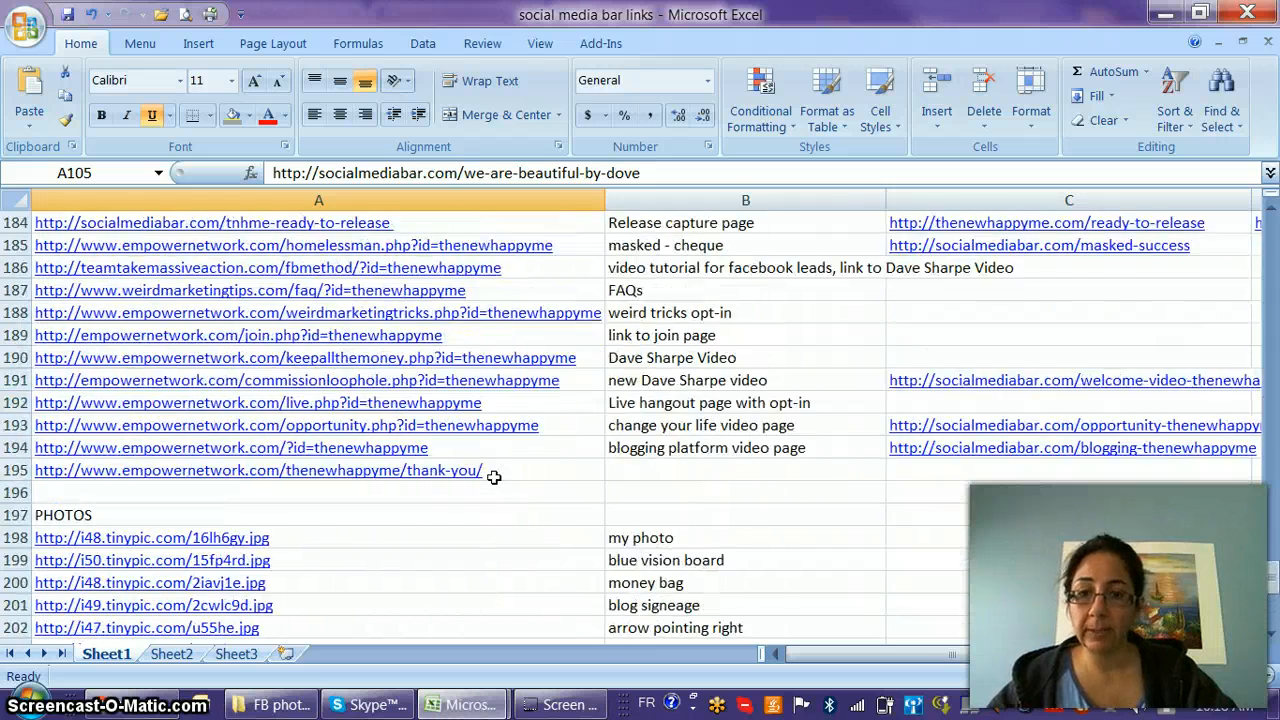
{"action": "left_click", "coordinate": [580, 313]}
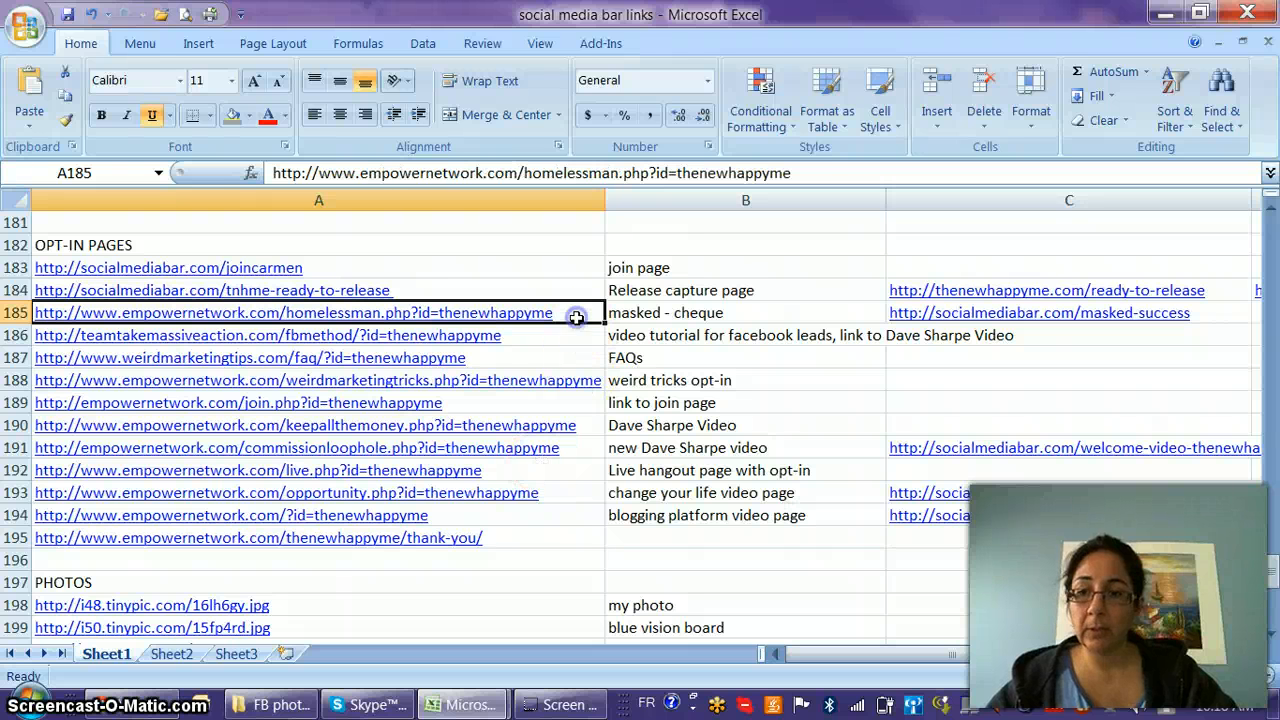
{"action": "left_click_drag", "start_coordinate": [795, 173], "coordinate": [150, 172]}
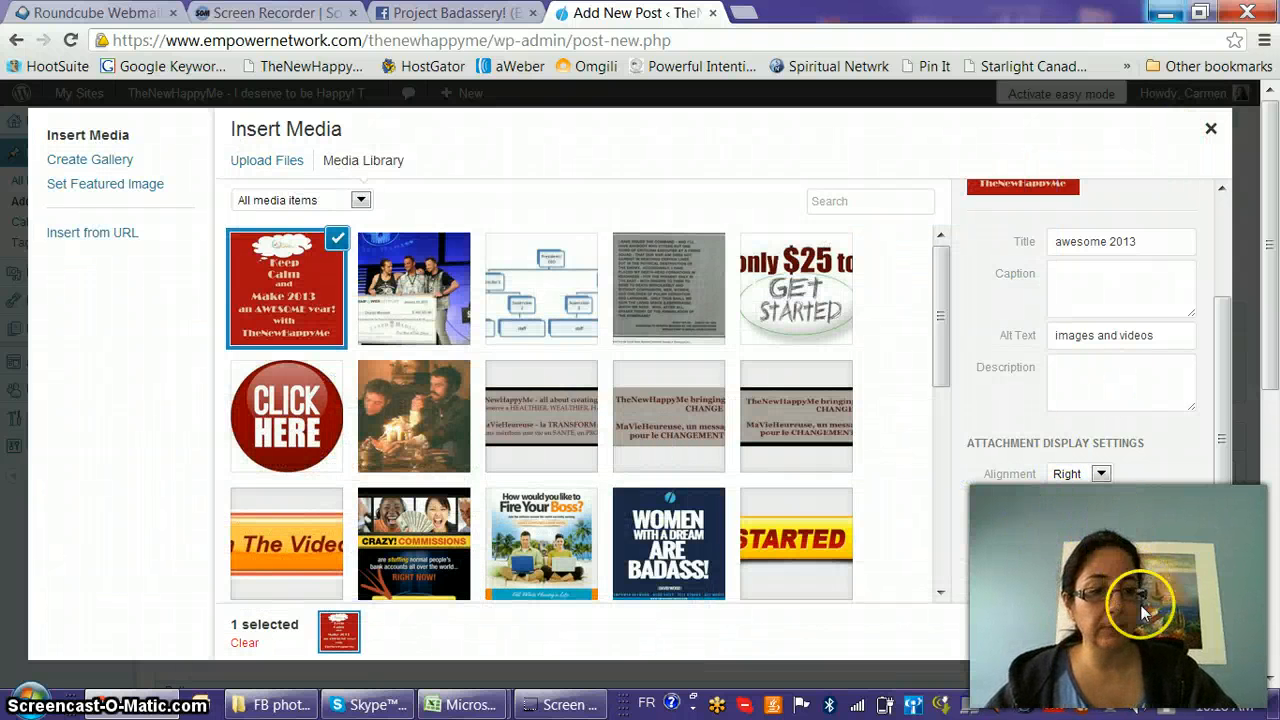
Step: Insert the selected awesome 2013 image into the blog post
{"action": "left_click", "coordinate": [1145, 640]}
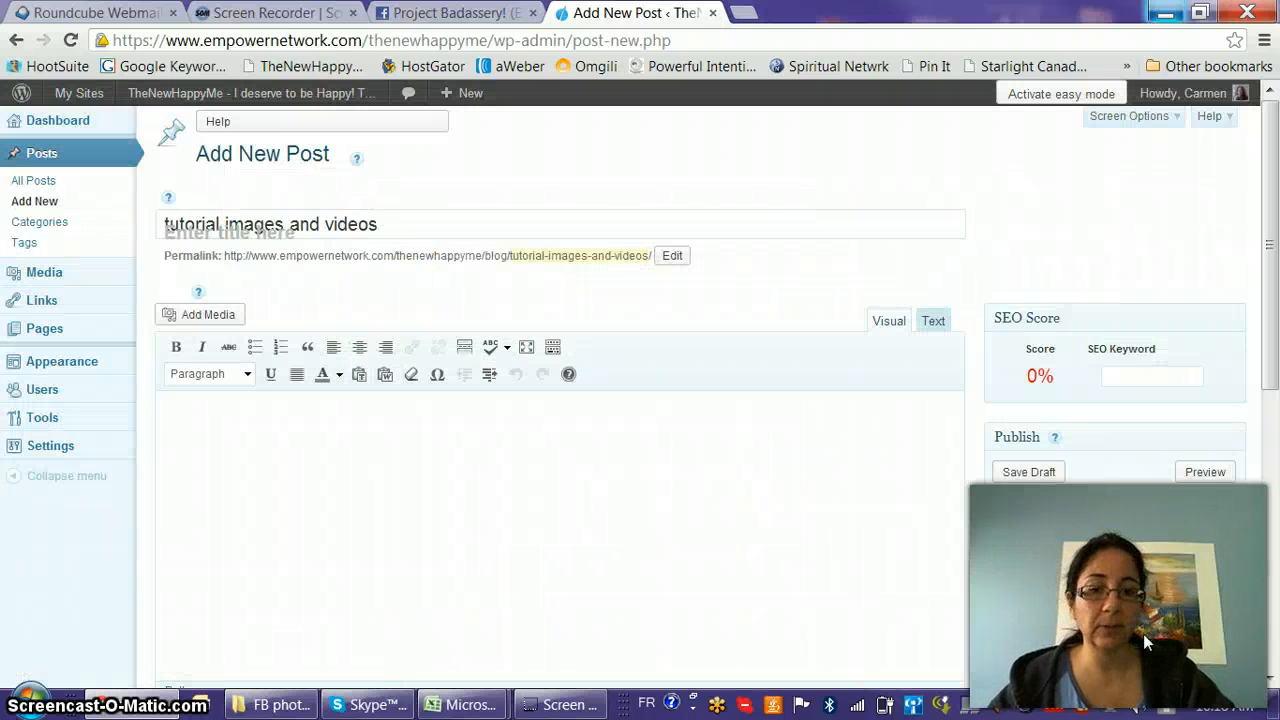
{"action": "scroll", "coordinate": [838, 530], "scroll_direction": "up", "scroll_amount": 1}
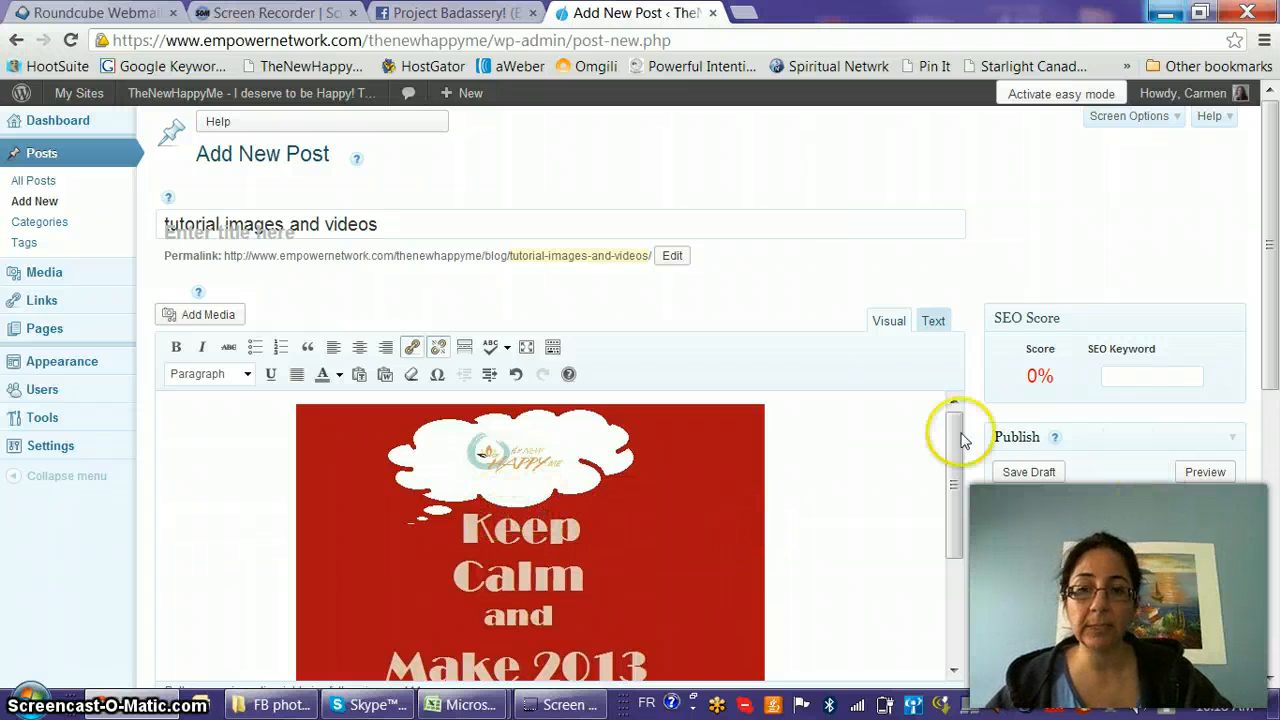
Step: Set the post's SEO keyword to "images and videos"
{"action": "left_click", "coordinate": [1133, 376]}
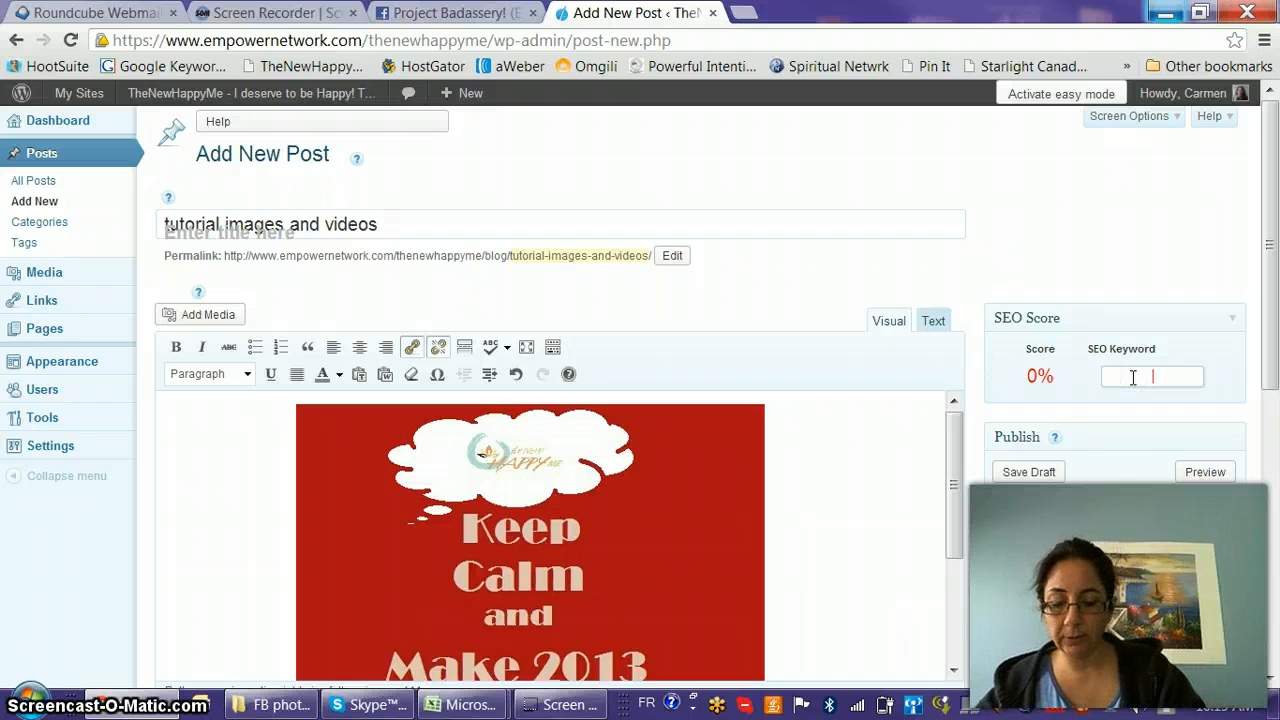
{"action": "type", "text": "images"}
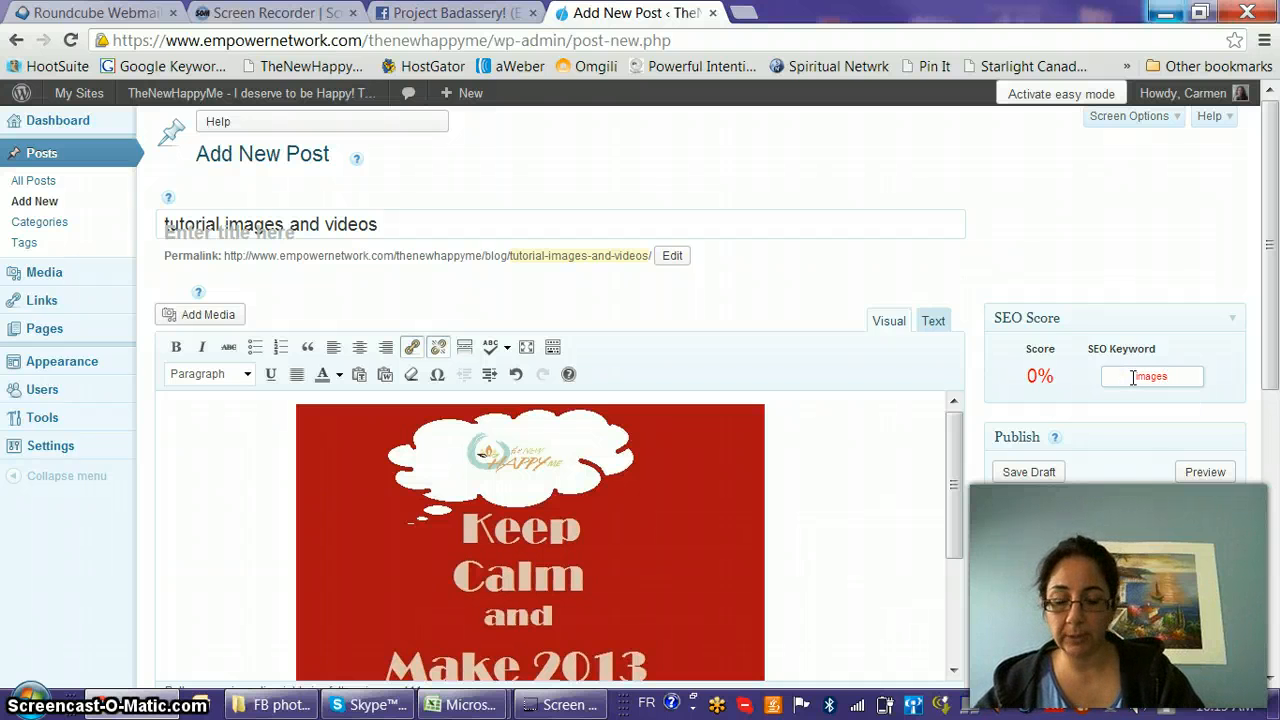
{"action": "type", "text": " and videos"}
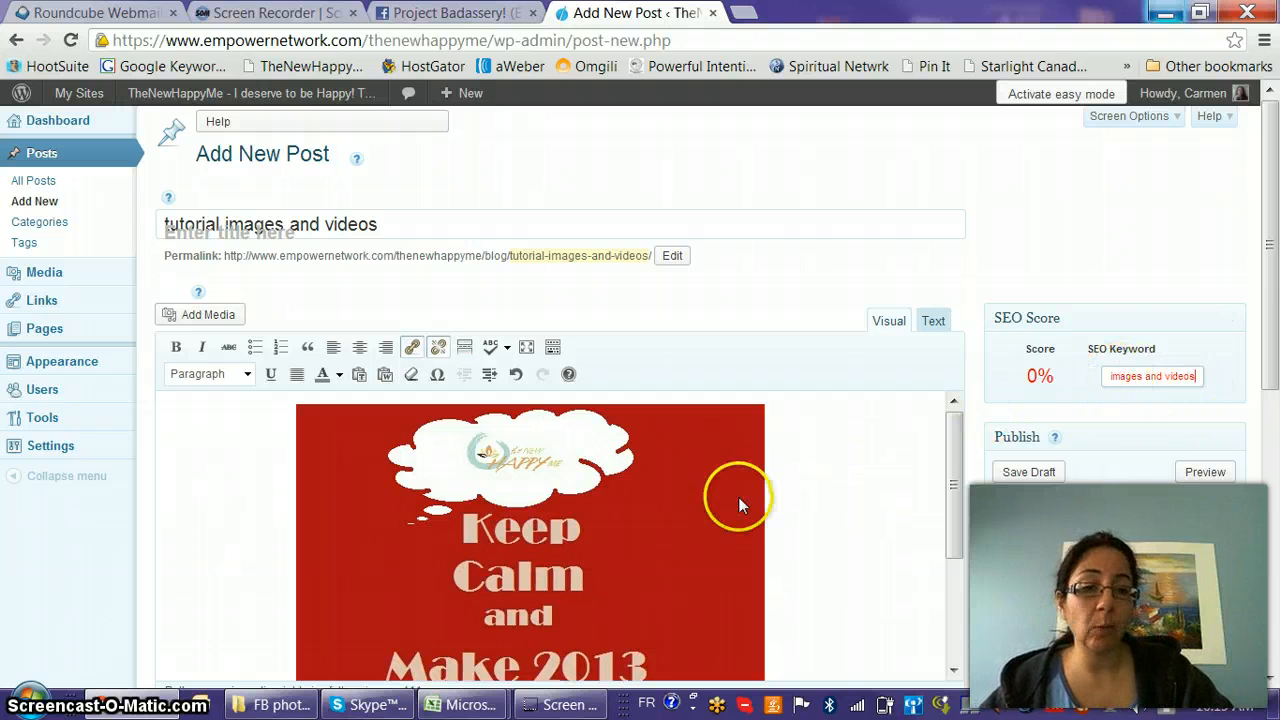
Step: Scale the inserted image to 60% with left alignment and open its advanced settings
{"action": "left_click", "coordinate": [490, 499]}
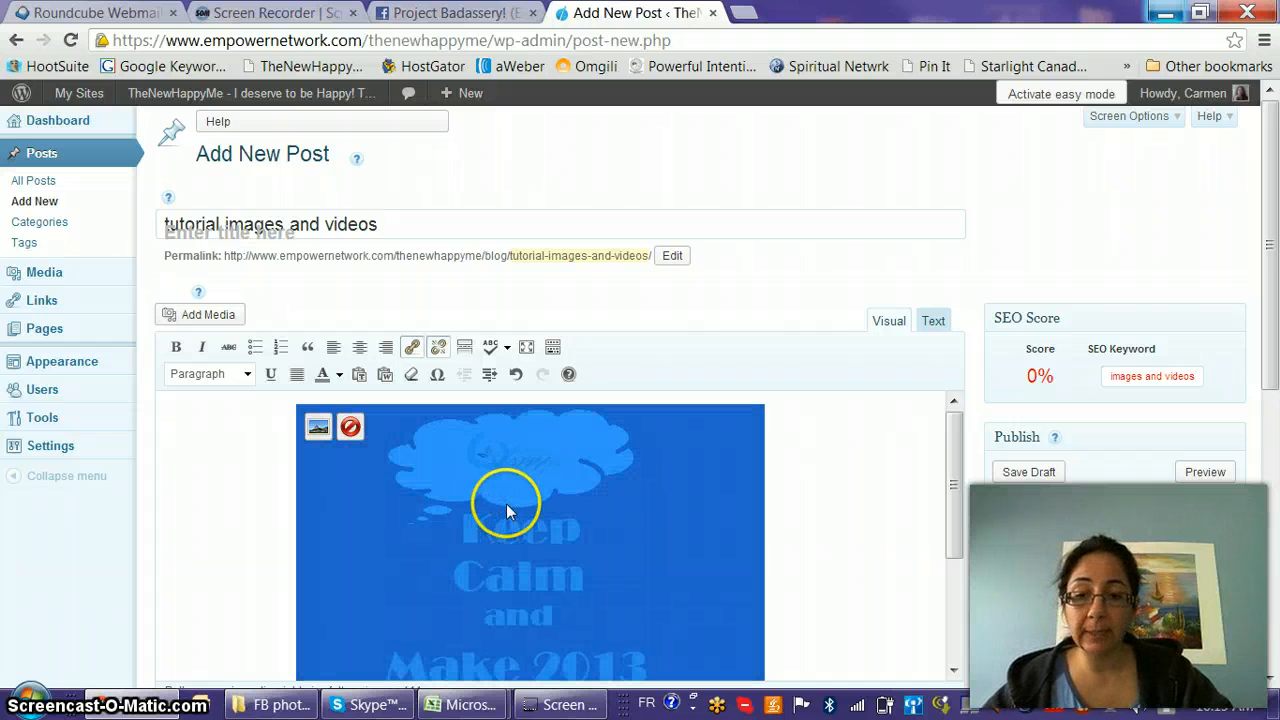
{"action": "left_click", "coordinate": [317, 428]}
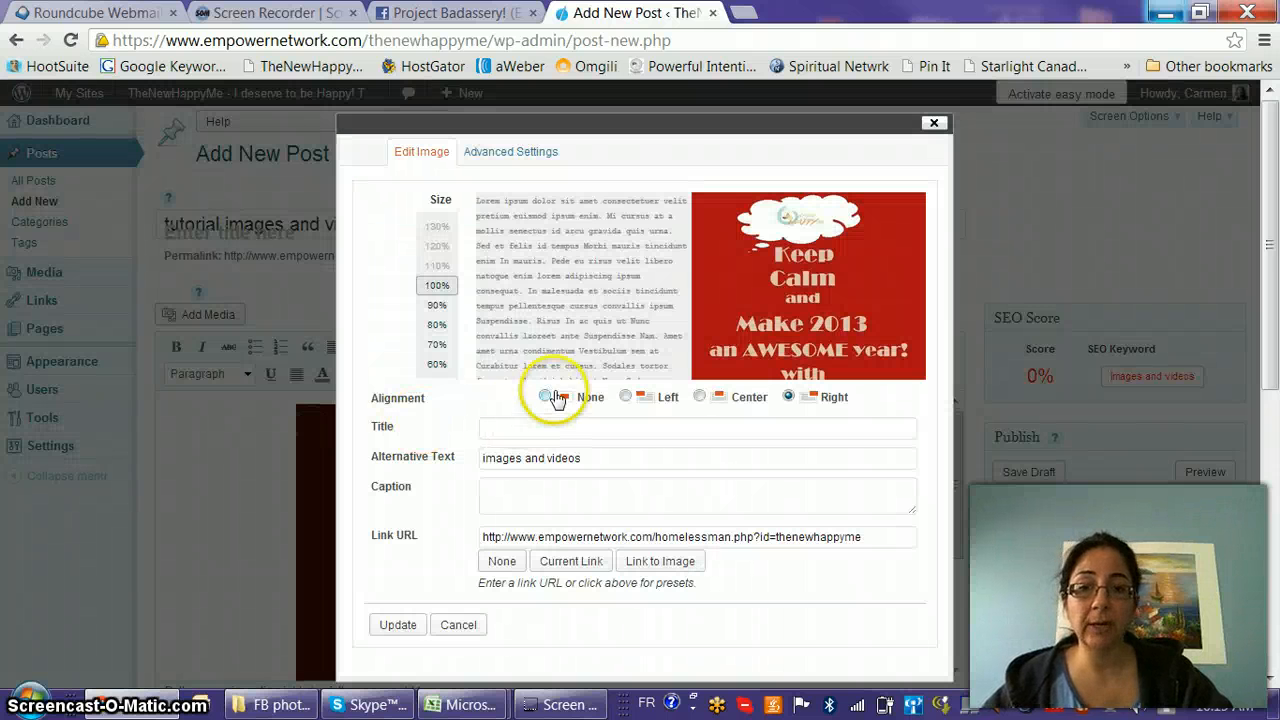
{"action": "left_click", "coordinate": [430, 368]}
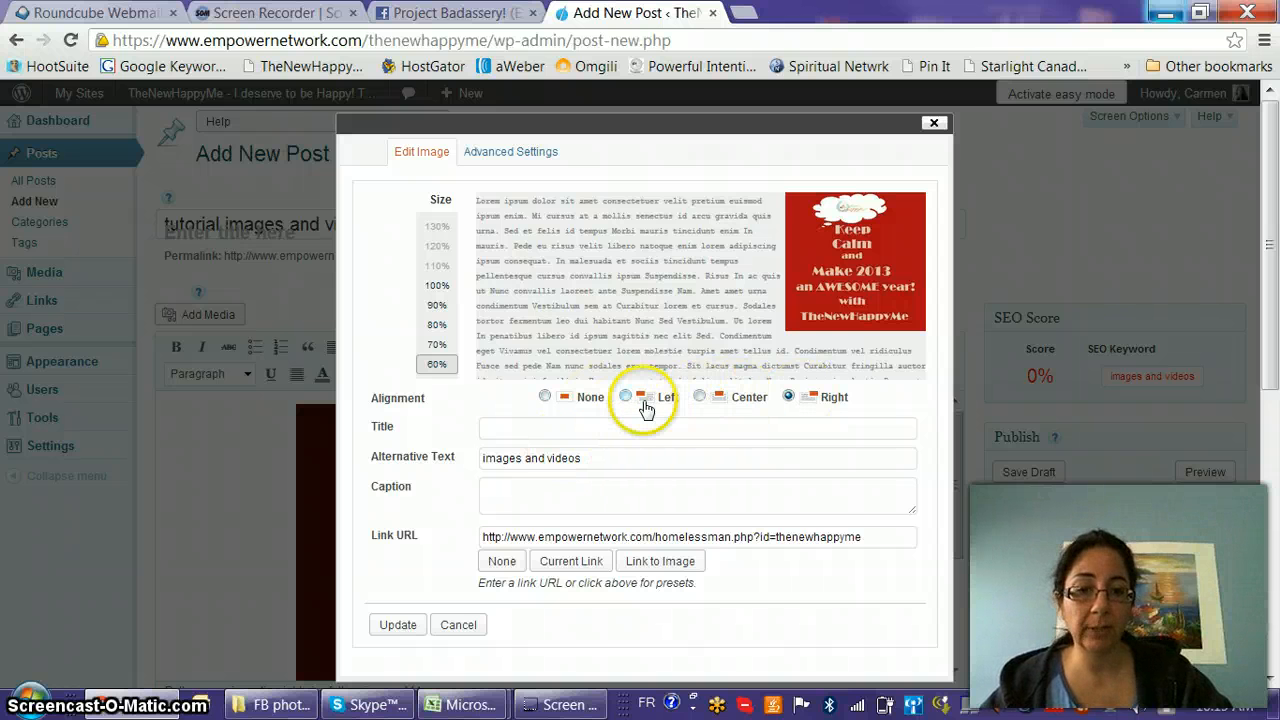
{"action": "left_click", "coordinate": [625, 397]}
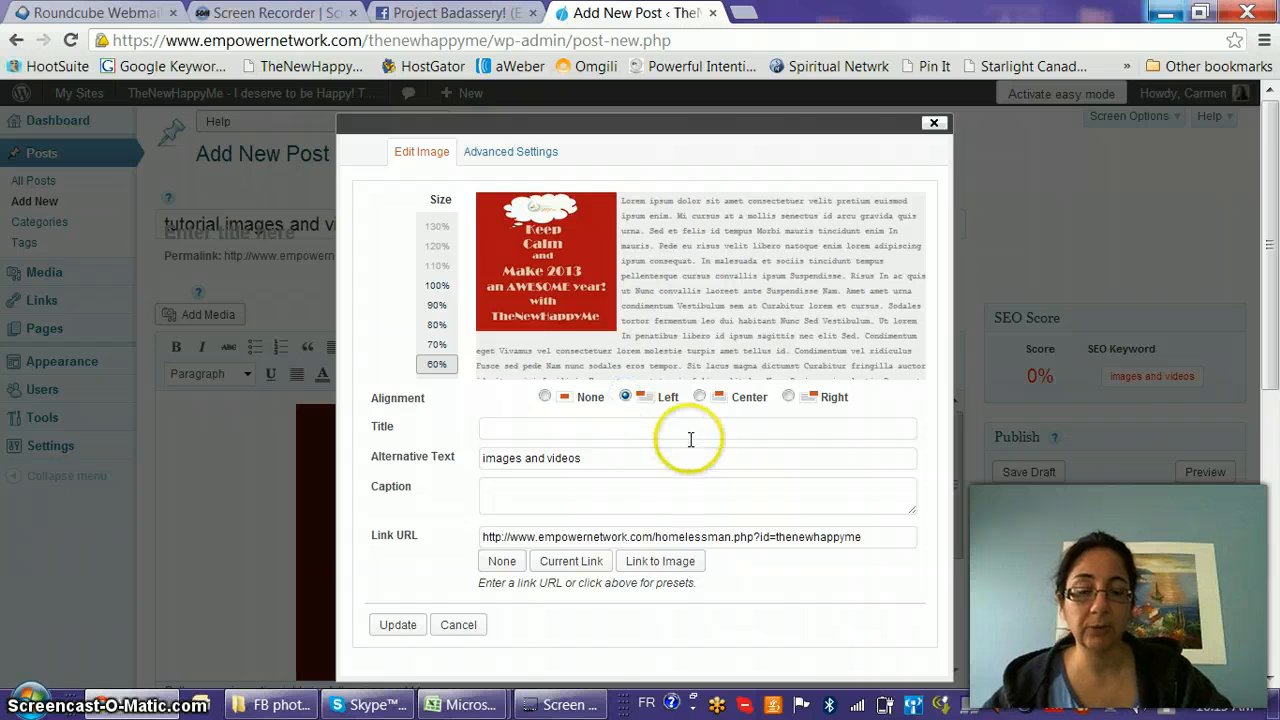
{"action": "scroll", "coordinate": [693, 447], "scroll_direction": "down", "scroll_amount": 1}
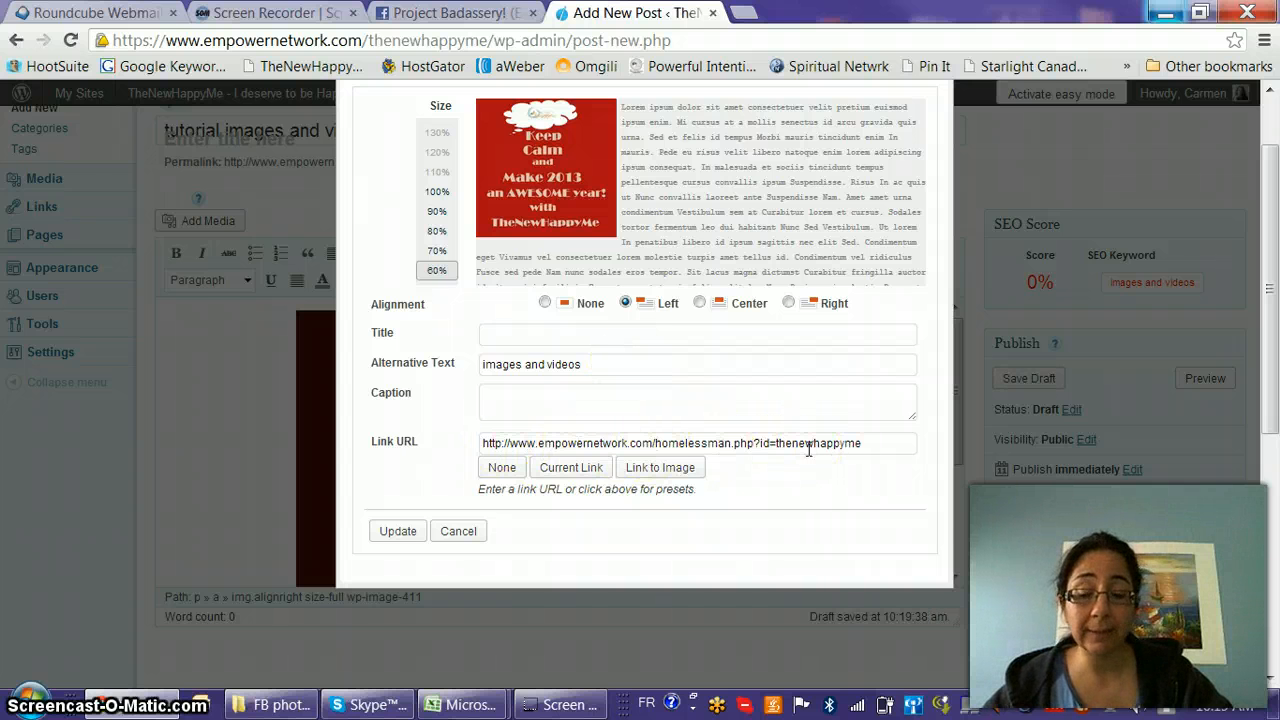
{"action": "scroll", "coordinate": [679, 414], "scroll_direction": "up", "scroll_amount": 1}
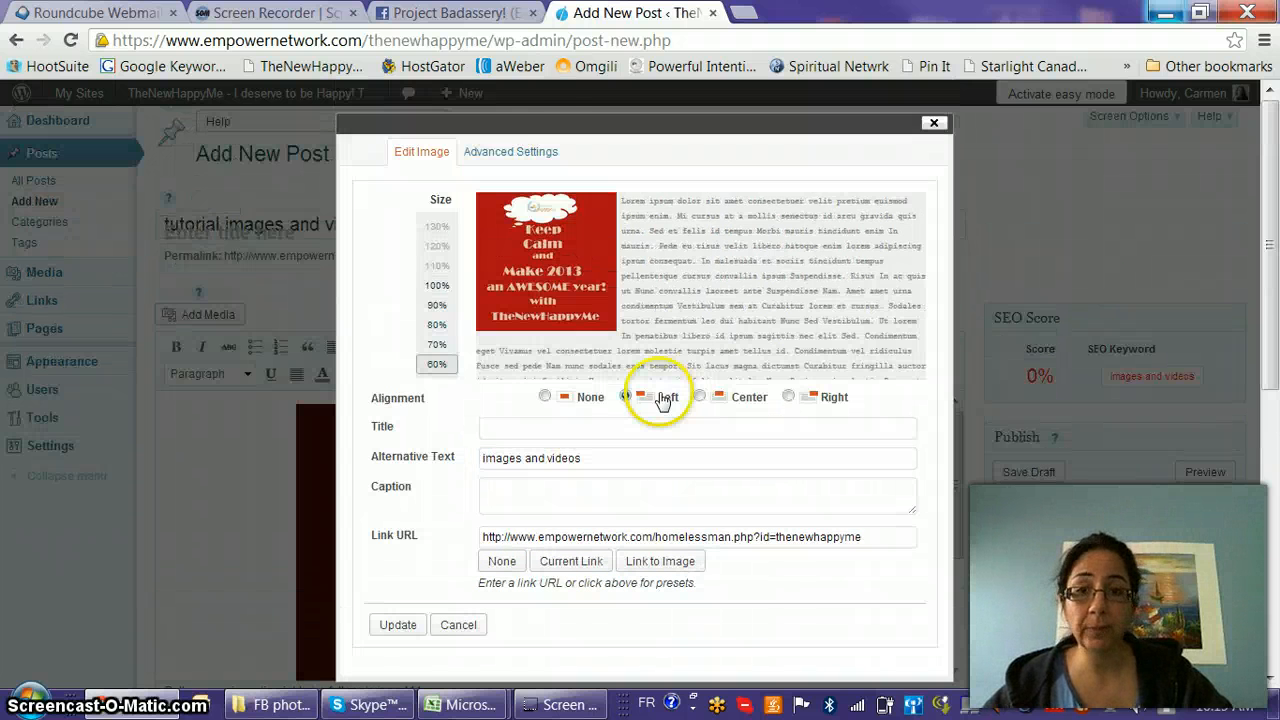
{"action": "left_click", "coordinate": [522, 162]}
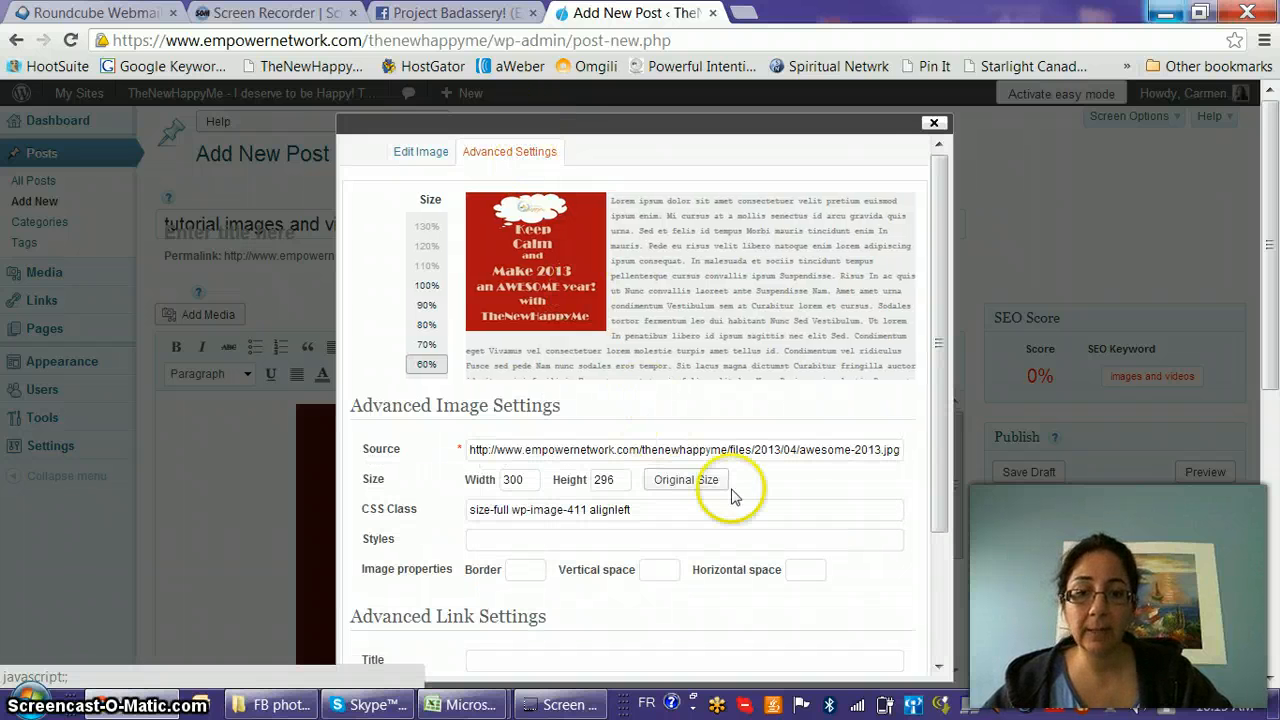
{"action": "scroll", "coordinate": [735, 500], "scroll_direction": "down", "scroll_amount": 1}
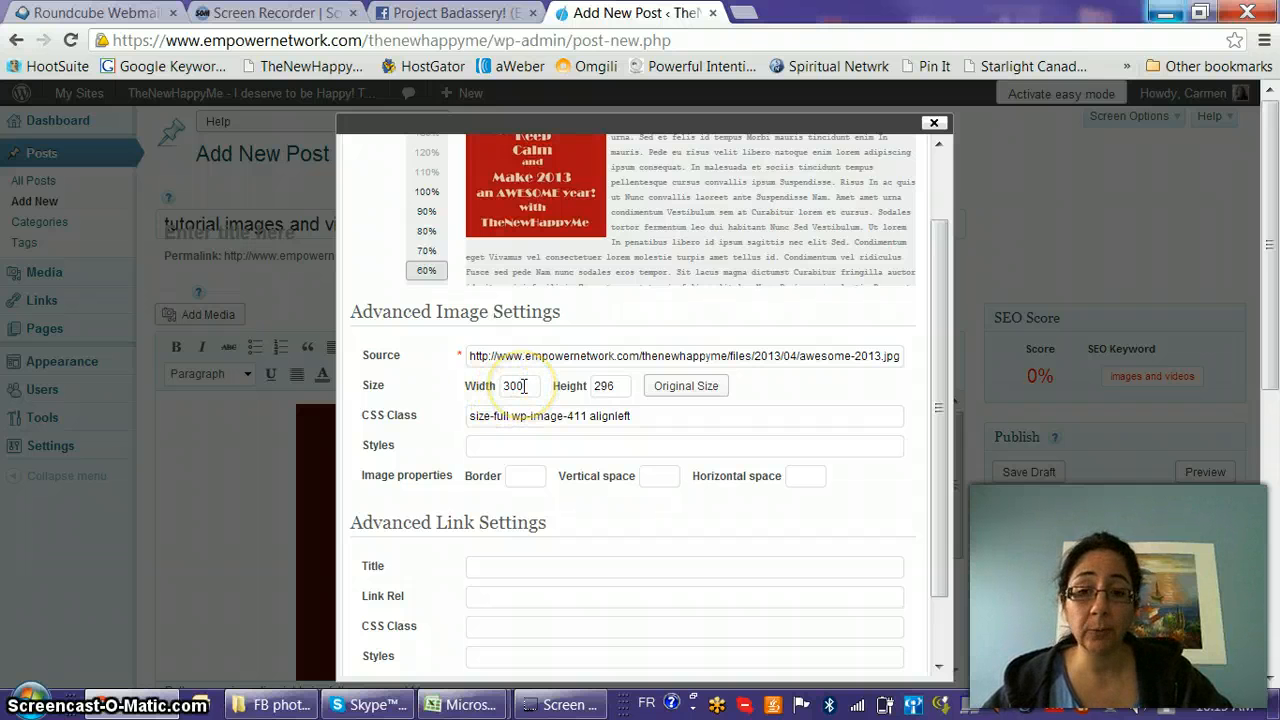
Step: Try a width of 100% for the image and restore it to 300
{"action": "type", "text": "0%"}
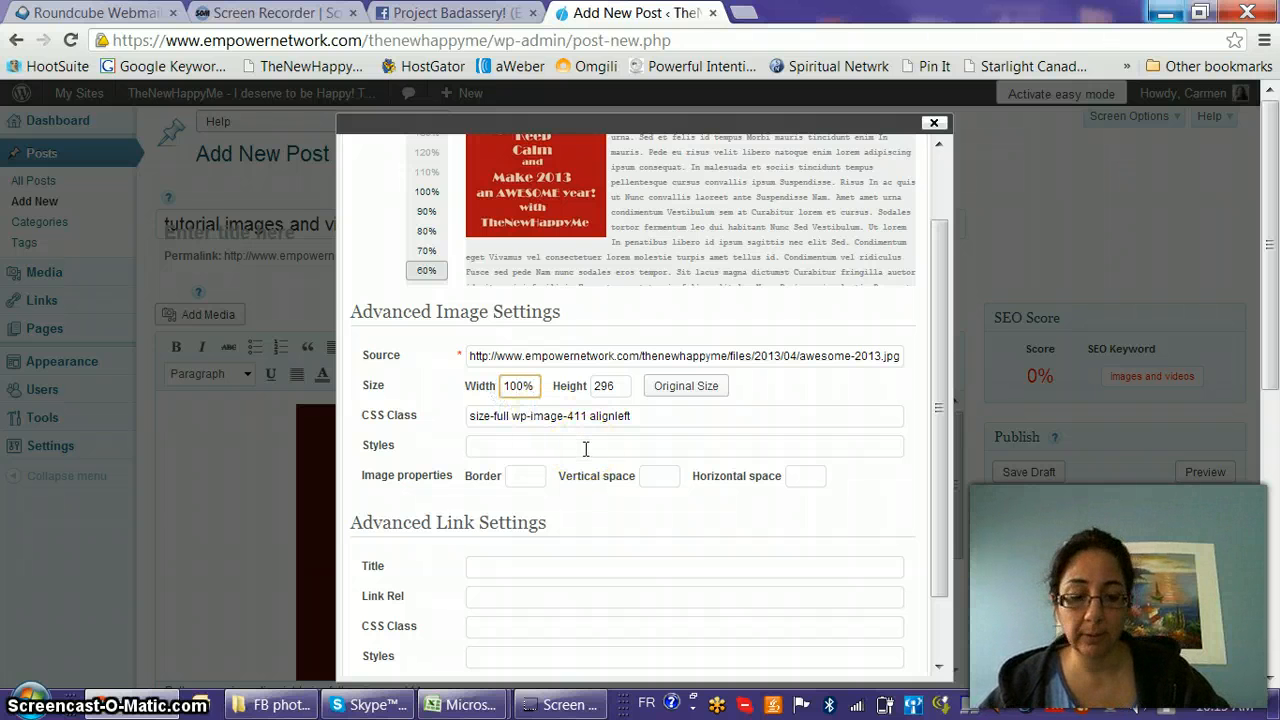
{"action": "key", "text": "BackSpace"}
{"action": "key", "text": "BackSpace"}
{"action": "type", "text": "3"}
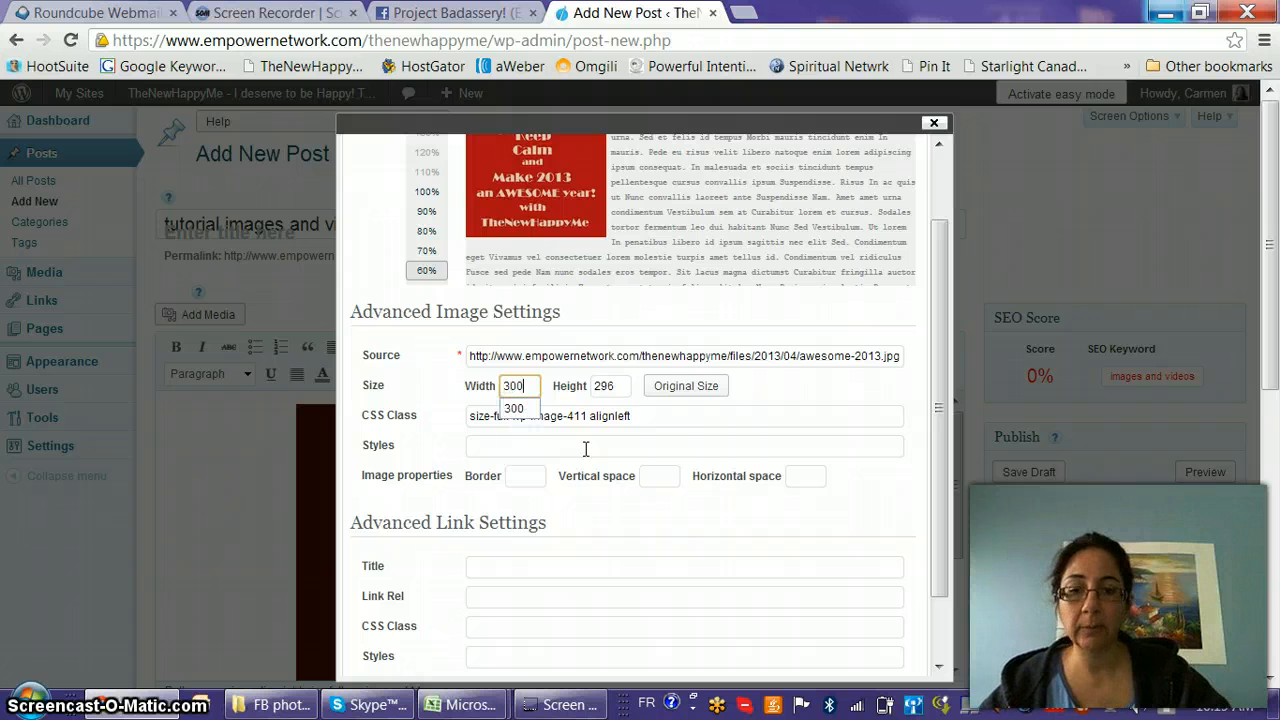
{"action": "left_click", "coordinate": [677, 424]}
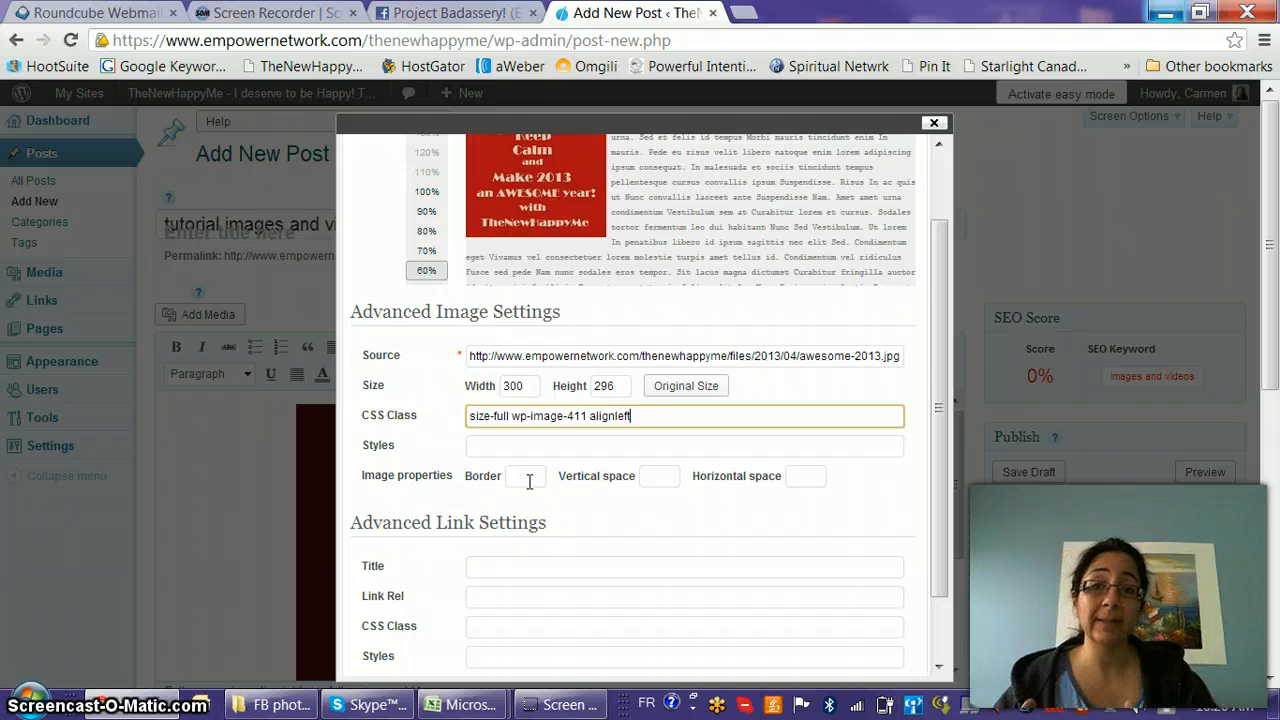
Step: Set the image's border property to 5
{"action": "left_click_drag", "start_coordinate": [952, 317], "coordinate": [940, 223]}
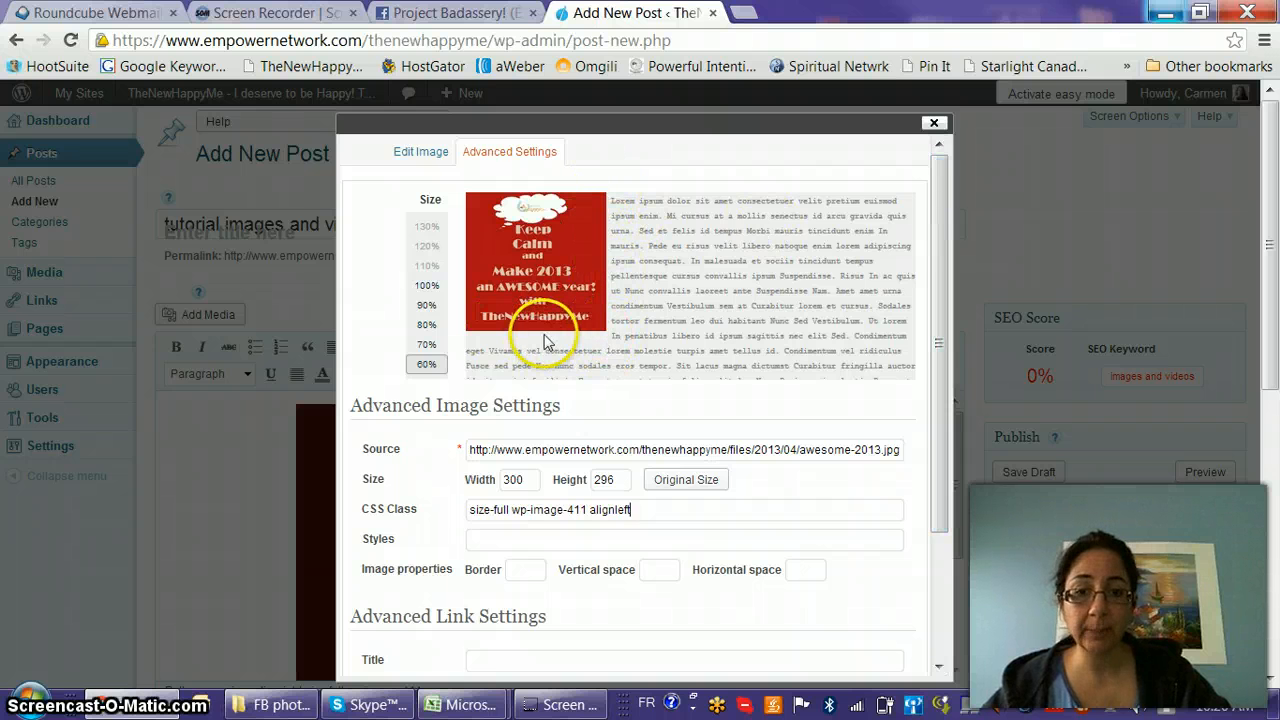
{"action": "left_click_drag", "start_coordinate": [937, 375], "coordinate": [937, 420]}
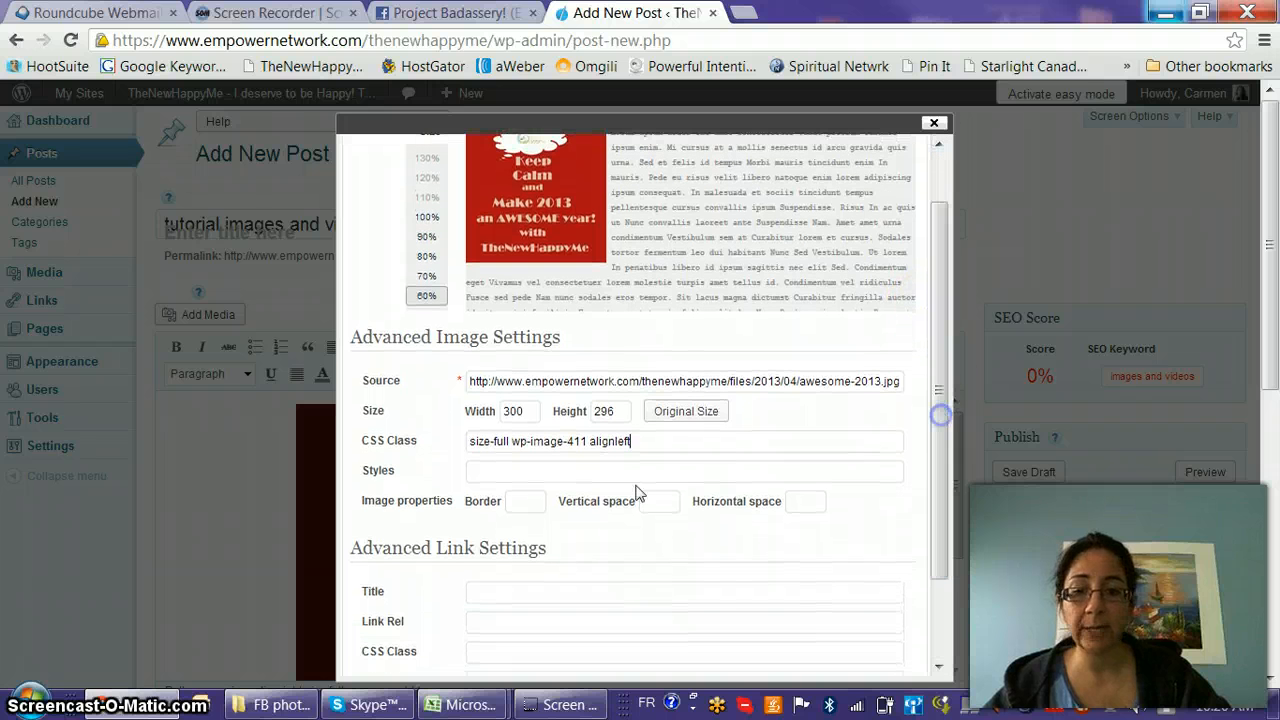
{"action": "left_click", "coordinate": [527, 501]}
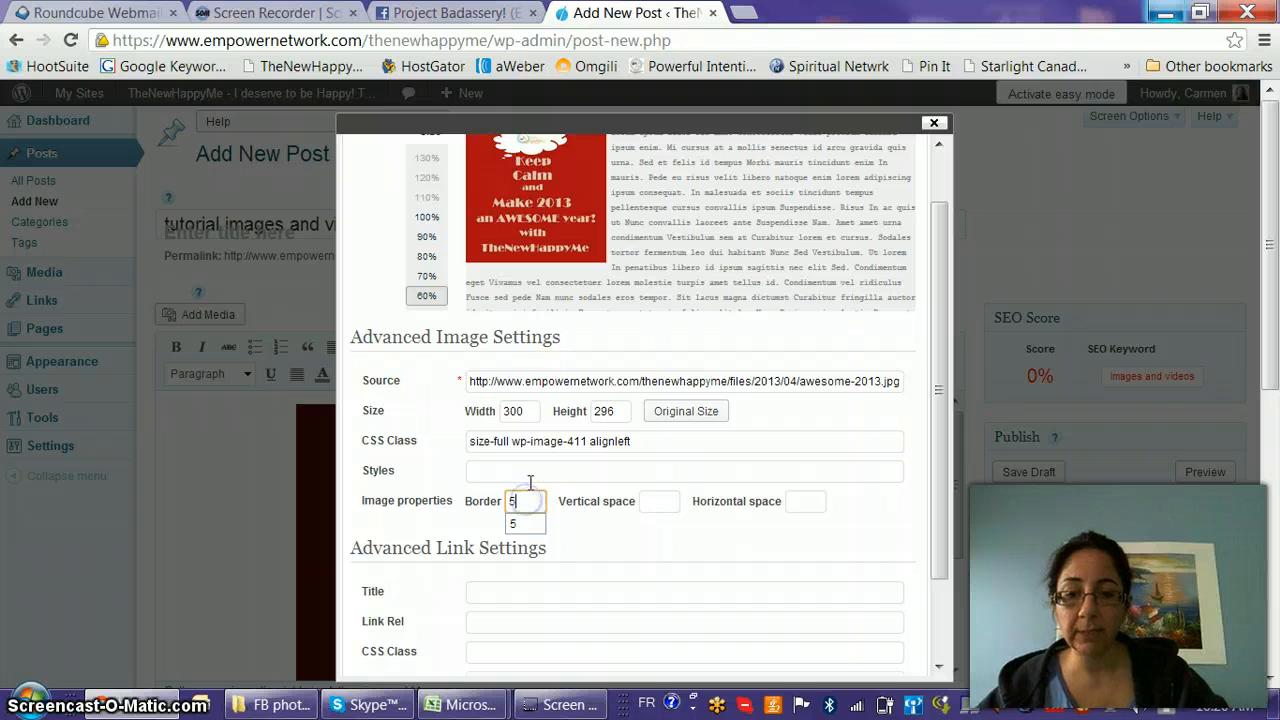
{"action": "type", "text": "5"}
{"action": "left_click", "coordinate": [515, 522]}
{"action": "key", "text": "Tab"}
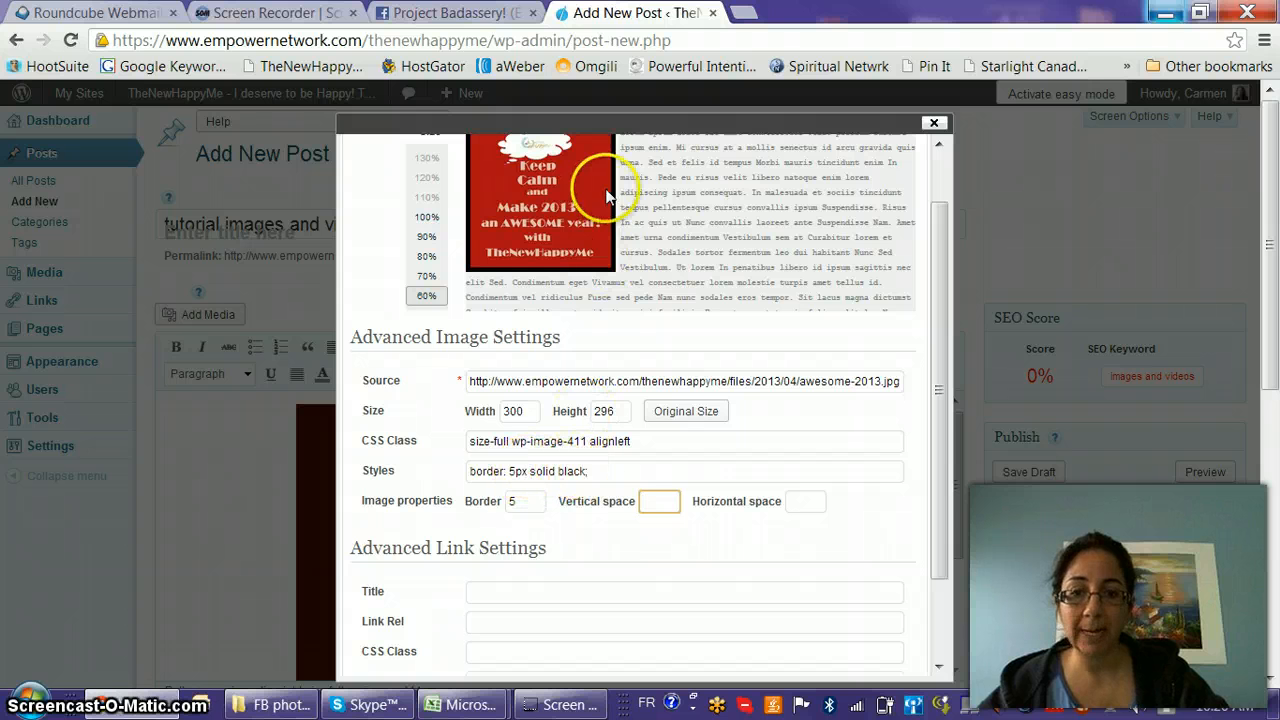
Step: Change the image's style to "border: 5px solid white;" and apply the updated image settings to the post
{"action": "double_click", "coordinate": [572, 471]}
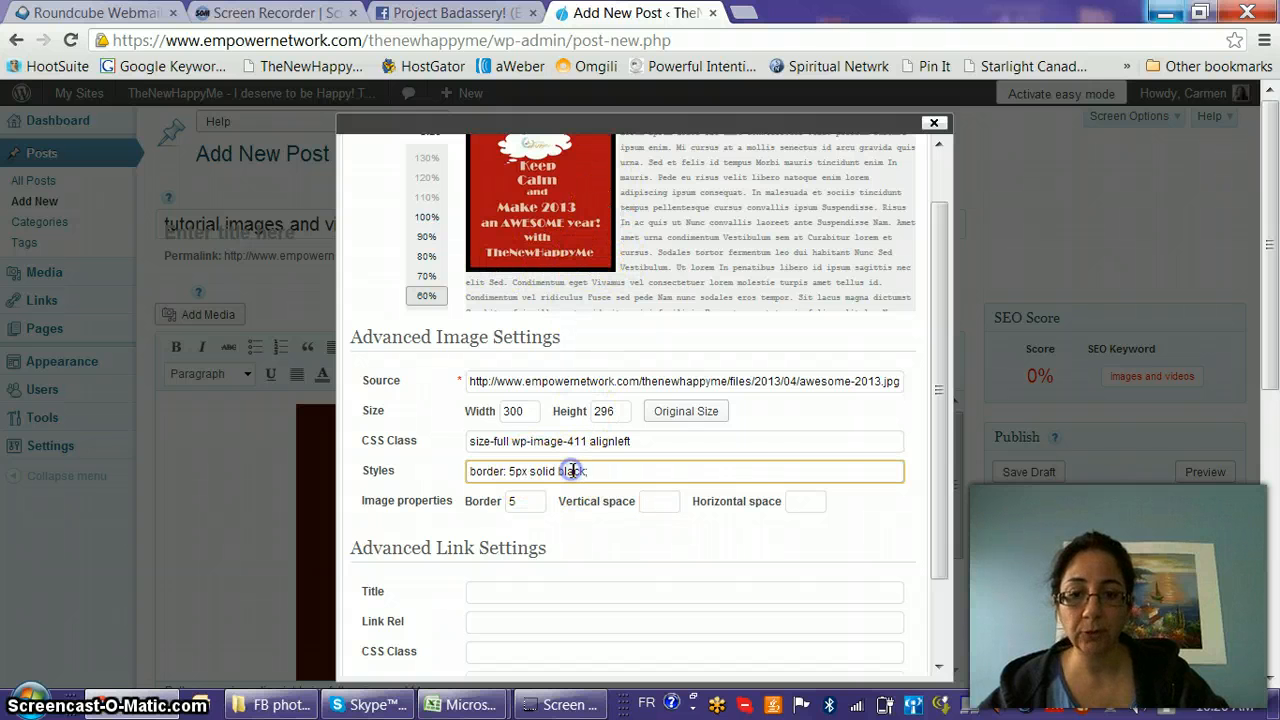
{"action": "type", "text": "white;"}
{"action": "left_click", "coordinate": [796, 470]}
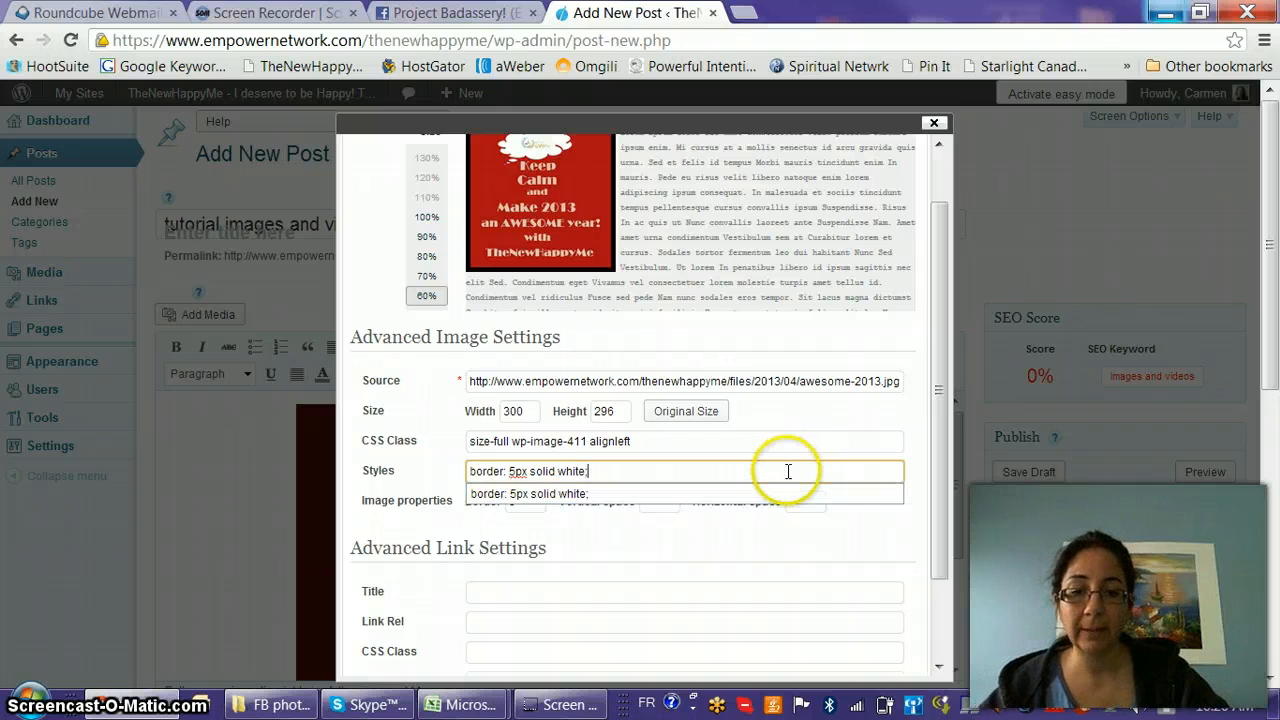
{"action": "left_click", "coordinate": [657, 523]}
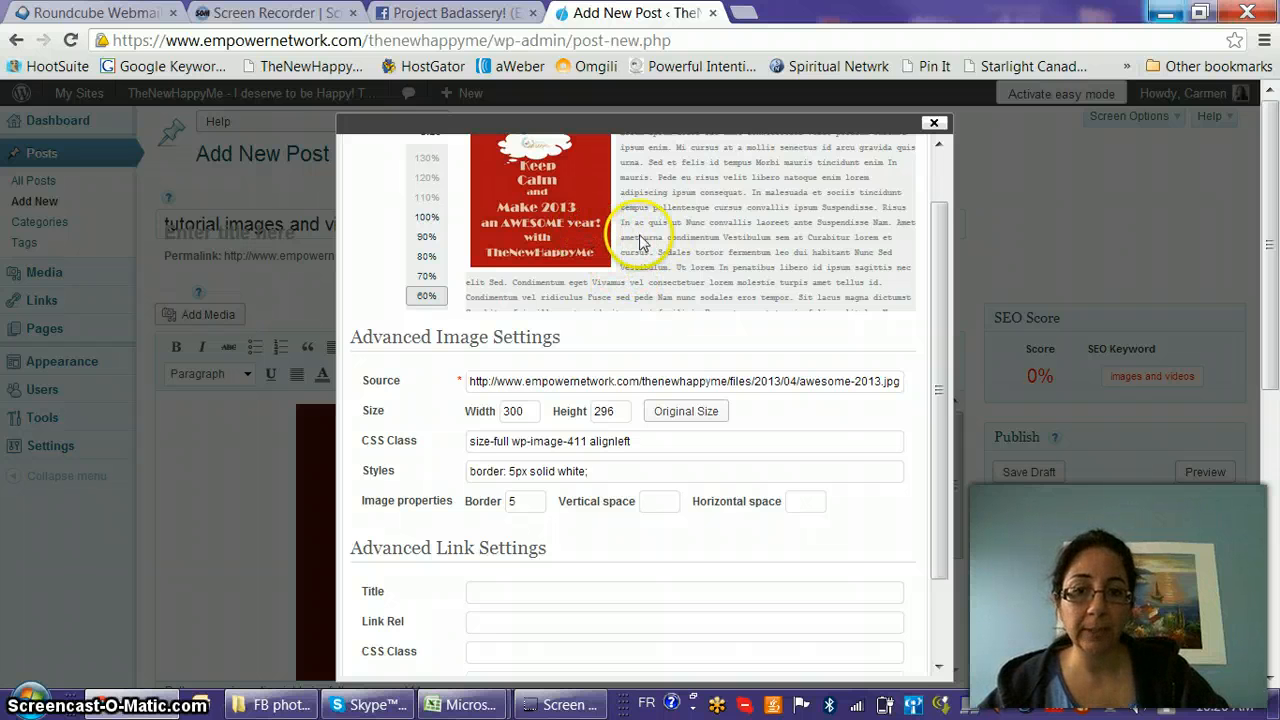
{"action": "scroll", "coordinate": [700, 503], "scroll_direction": "down", "scroll_amount": 5}
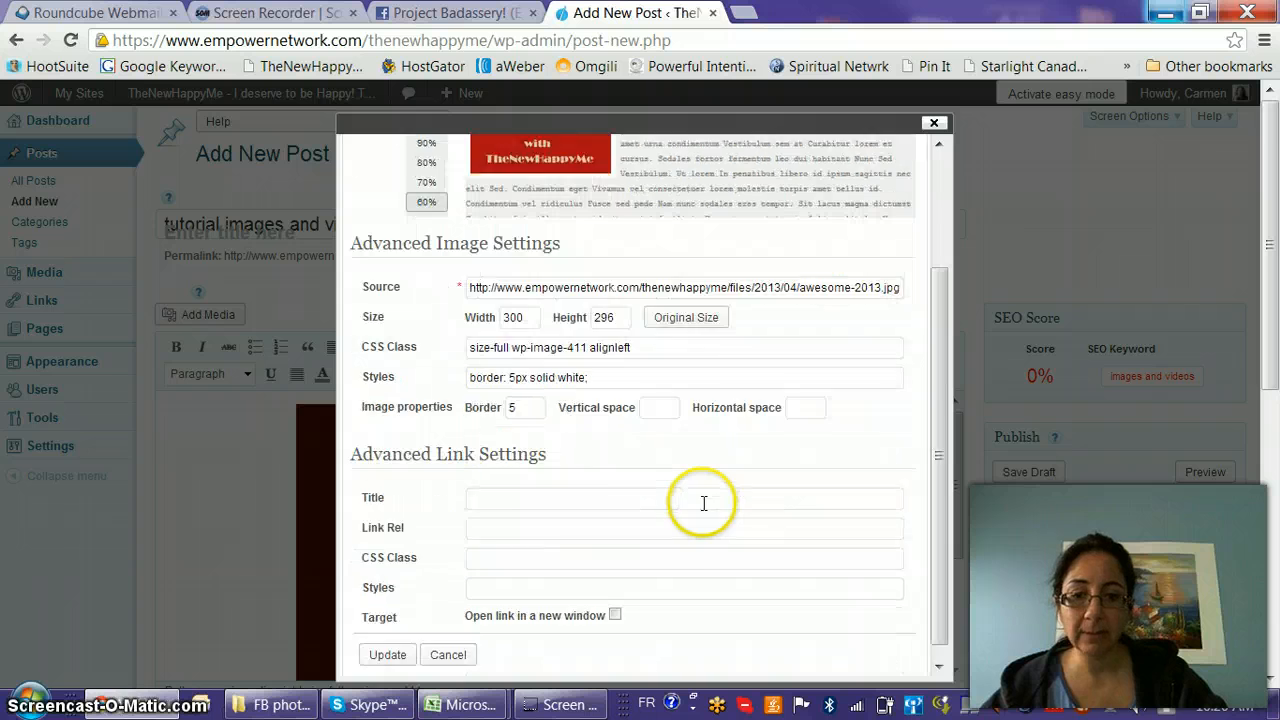
{"action": "left_click", "coordinate": [388, 547]}
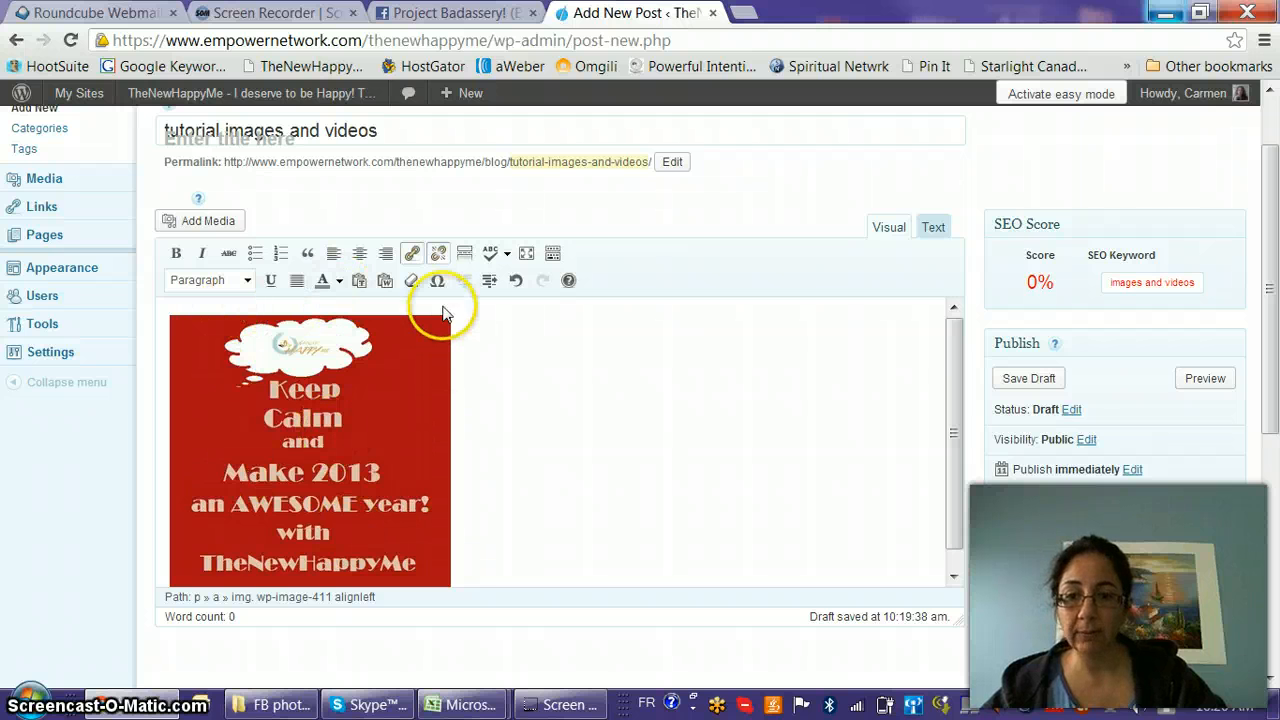
Step: Enter the filler text "hjhhkdhhfsd" in the post and move the image up so the text wraps beside it
{"action": "left_click", "coordinate": [527, 342]}
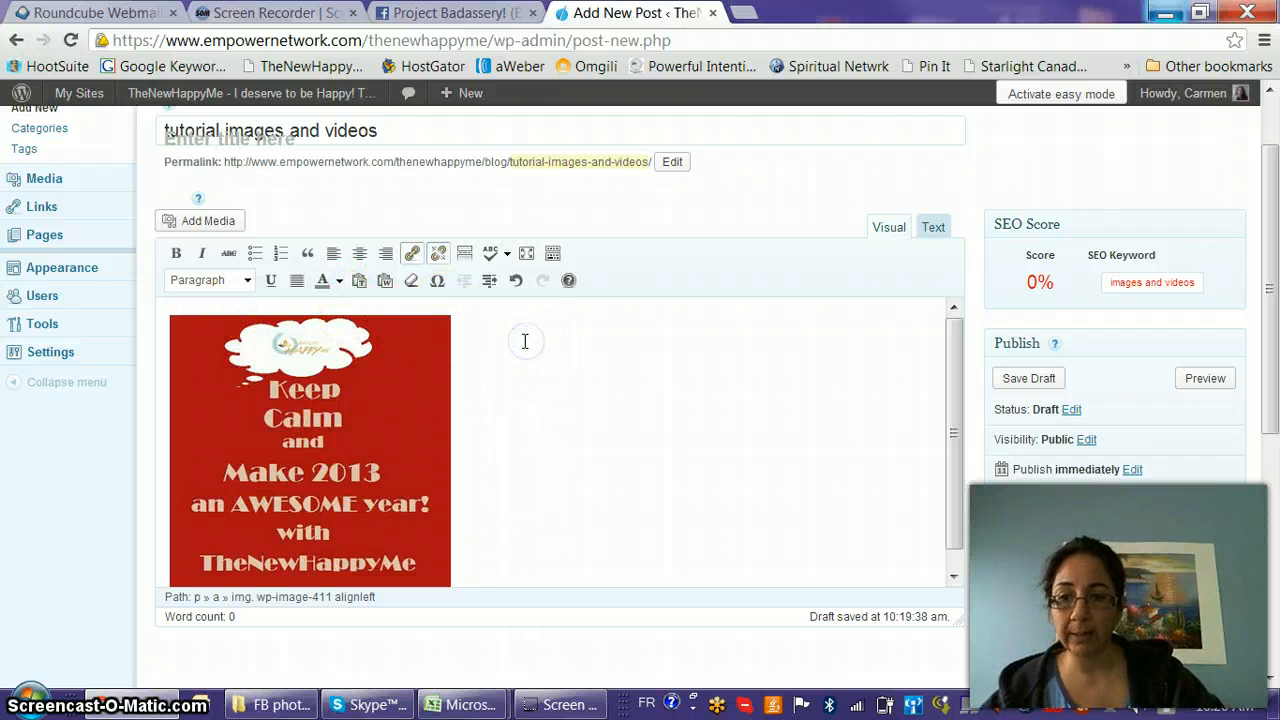
{"action": "type", "text": "h"}
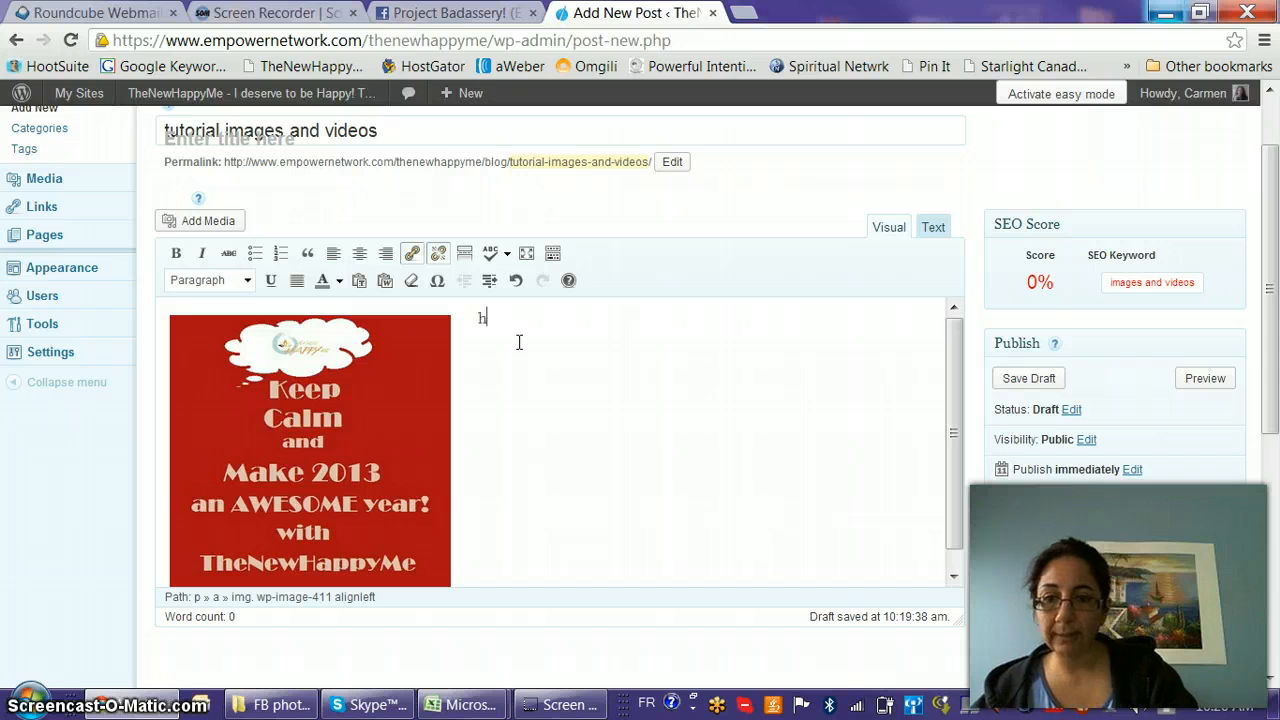
{"action": "type", "text": "jhhkdhhfsd"}
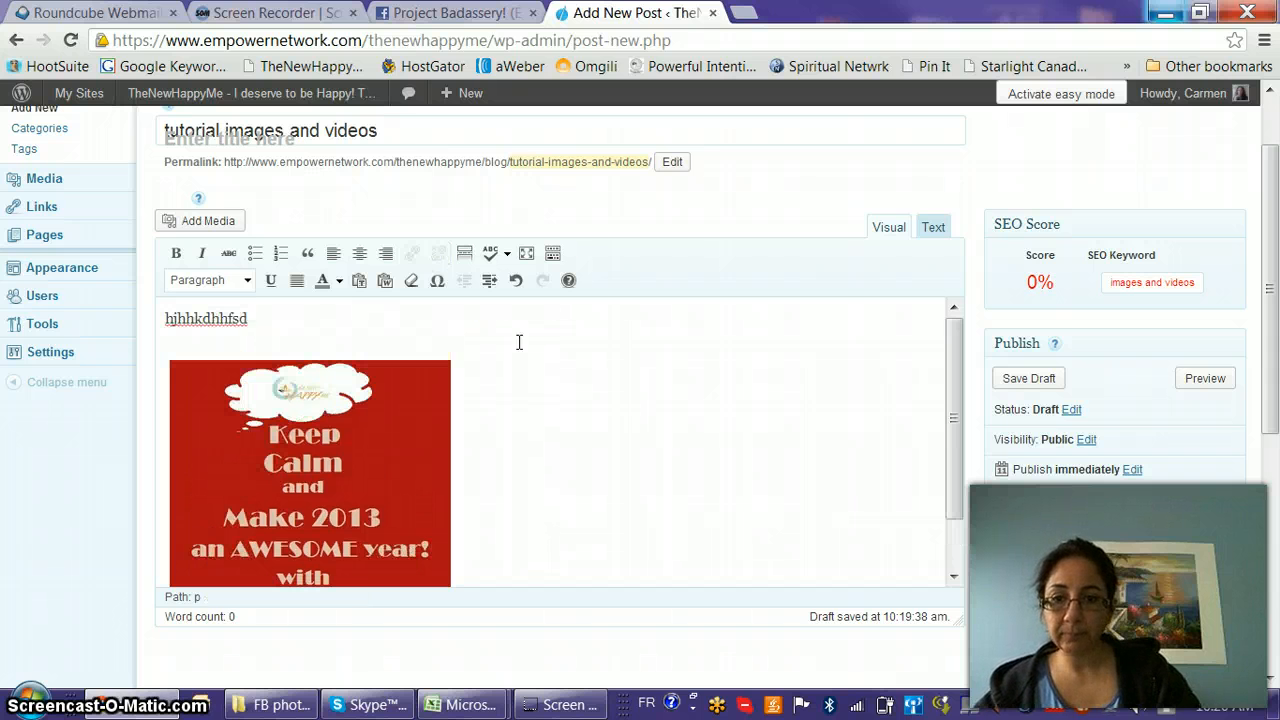
{"action": "left_click_drag", "start_coordinate": [380, 453], "coordinate": [168, 320]}
Step: Add the filler lines "jkhkgdfkh", "sdfshfkjhas" and "sadkhaskdh" beside the image, followed by a line reading "images and videos"
{"action": "left_click", "coordinate": [528, 374]}
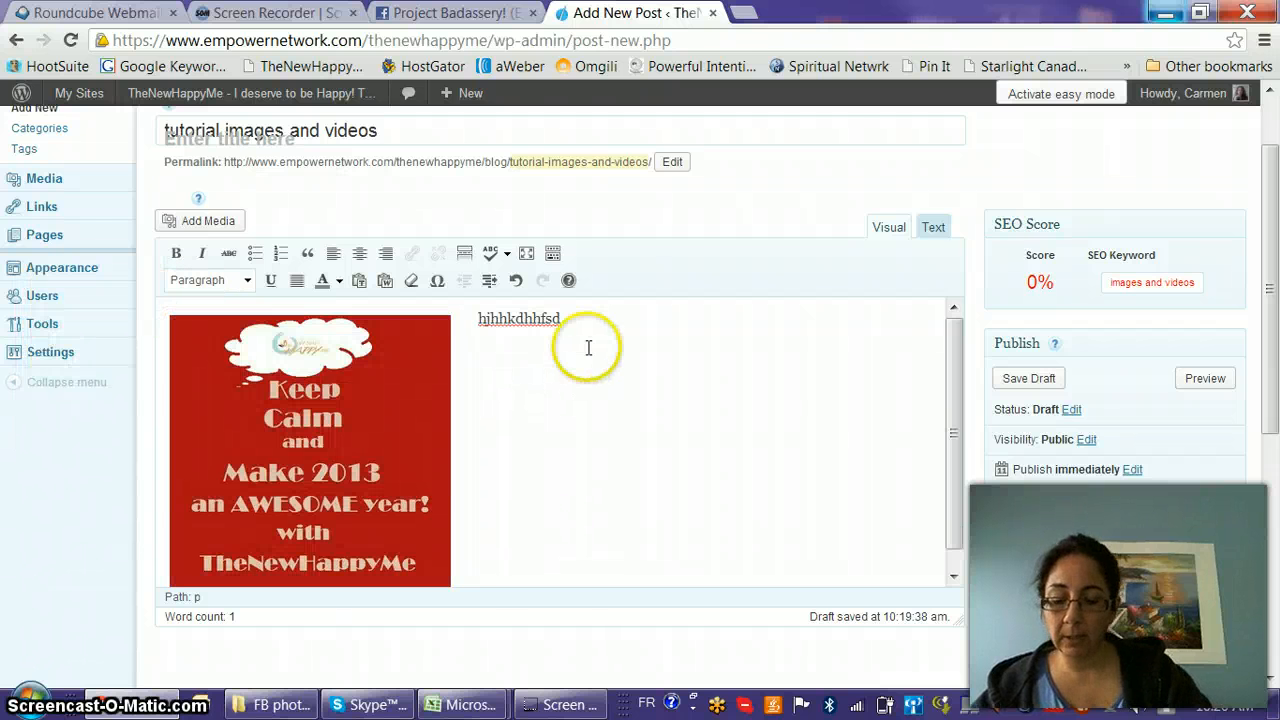
{"action": "type", "text": "sdfshfkjhas"}
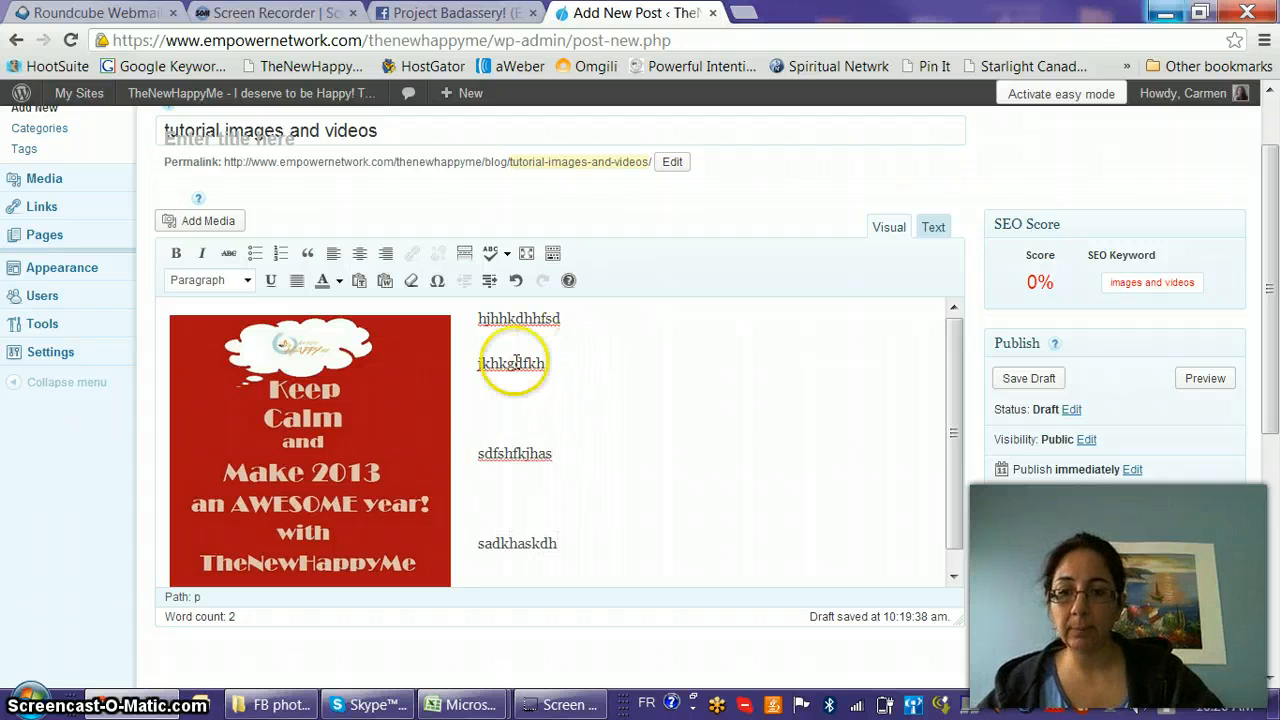
{"action": "key", "text": "Return"}
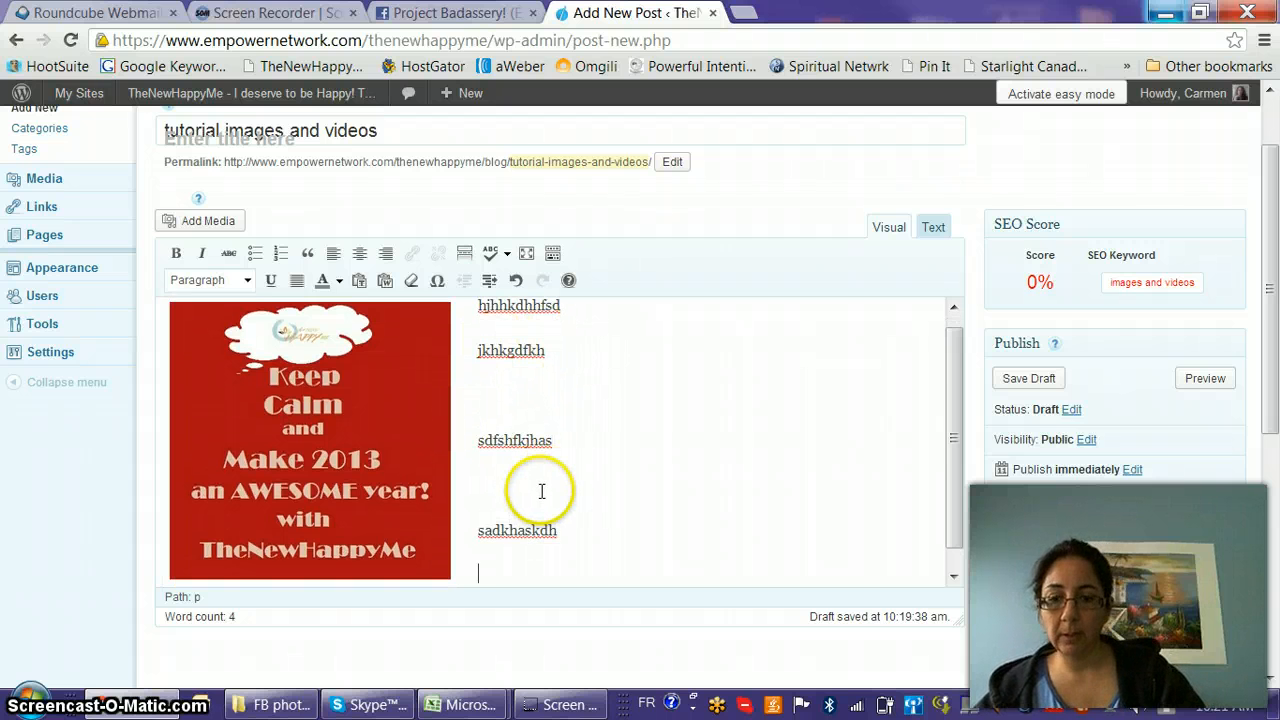
{"action": "type", "text": "images and vid"}
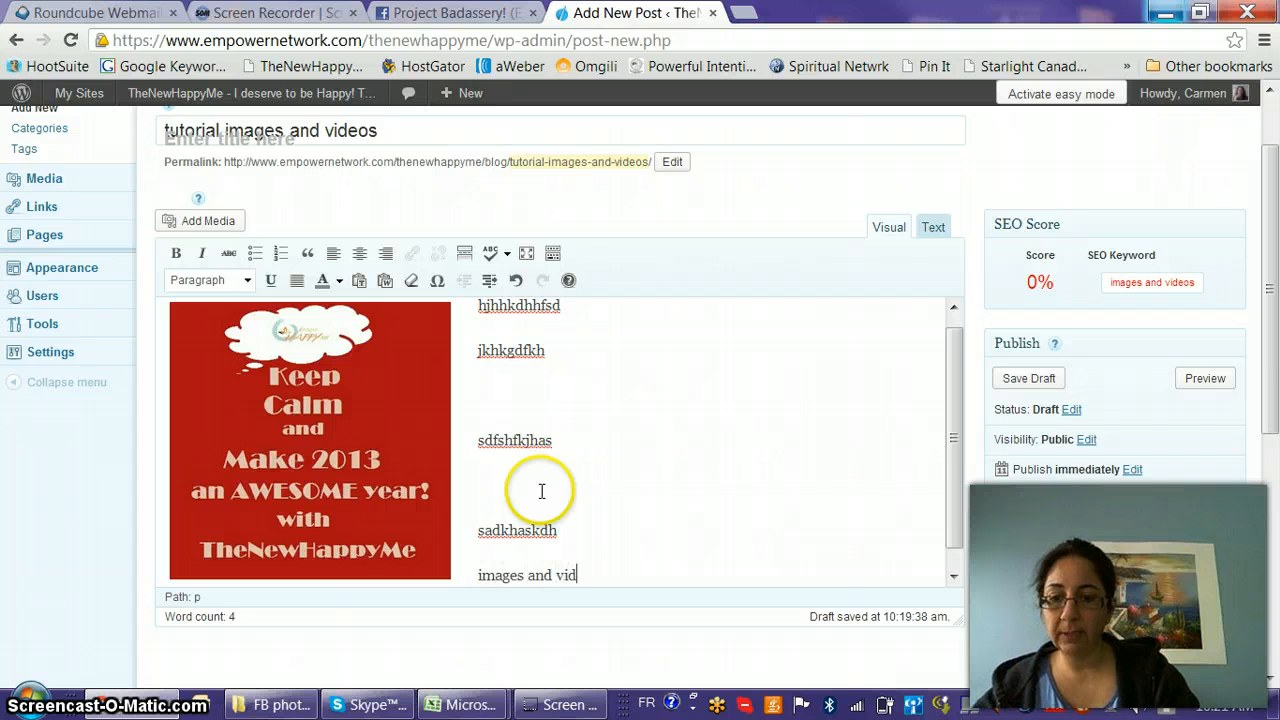
{"action": "type", "text": "eos"}
Step: Add another "images and videos" line below the image, format it as Heading 2, and start a new paragraph after it
{"action": "key", "text": "Return"}
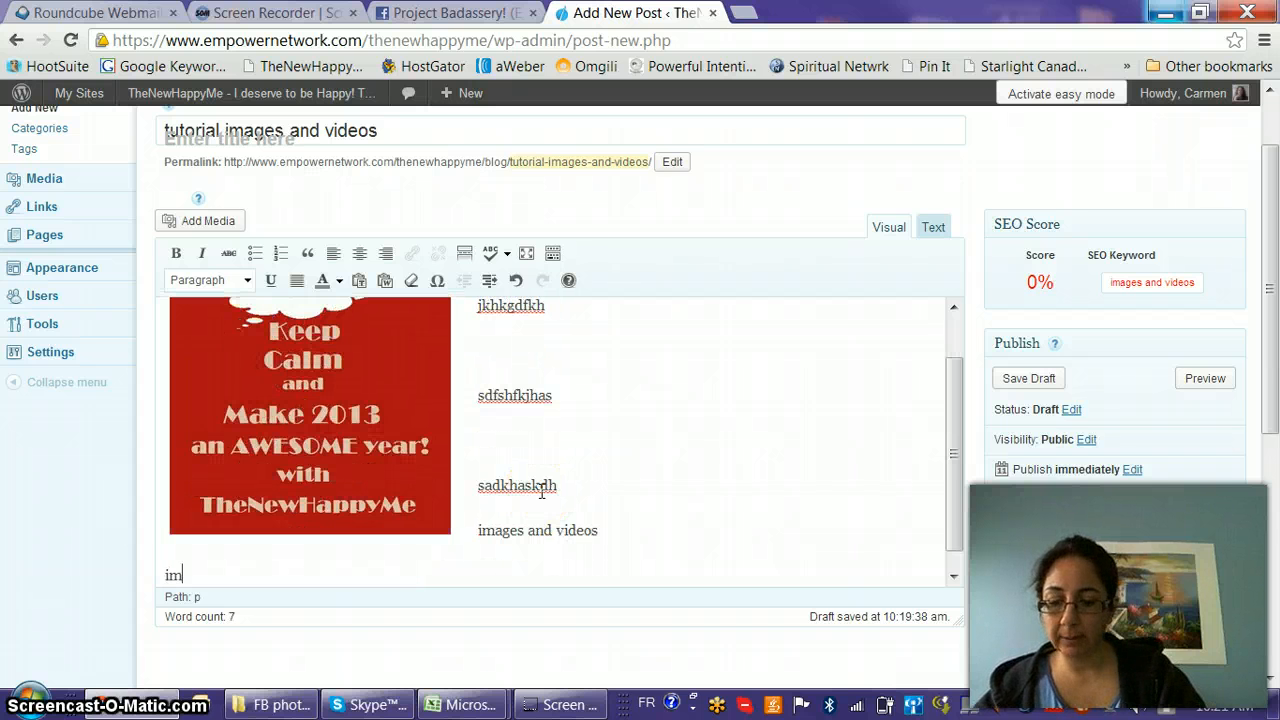
{"action": "type", "text": "images and videos"}
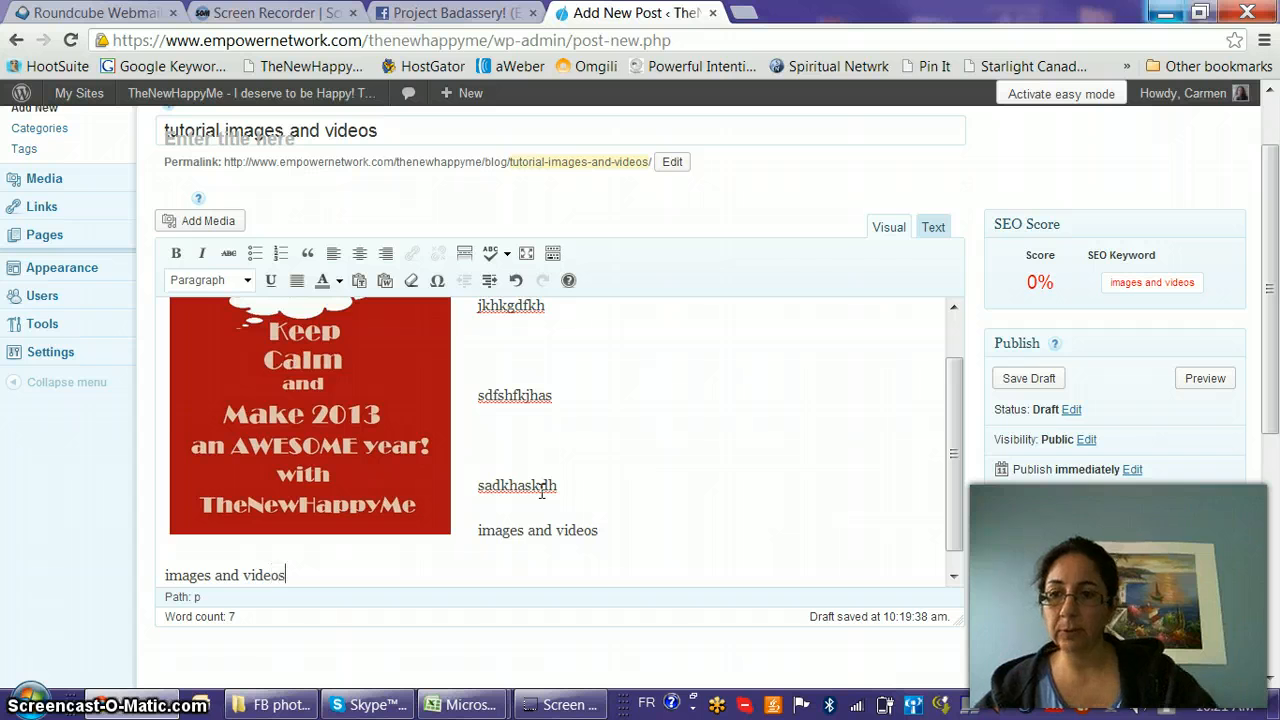
{"action": "left_click", "coordinate": [243, 282]}
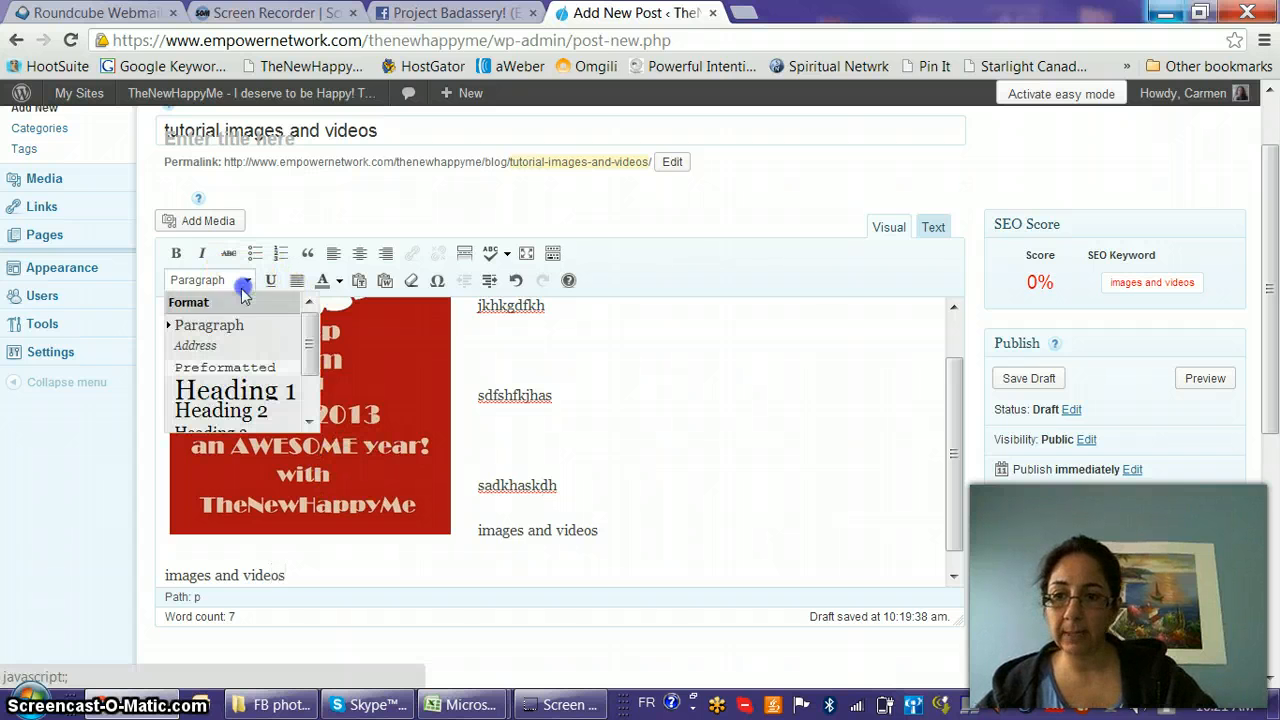
{"action": "left_click", "coordinate": [207, 410]}
{"action": "scroll", "coordinate": [521, 487], "scroll_direction": "down", "scroll_amount": 2}
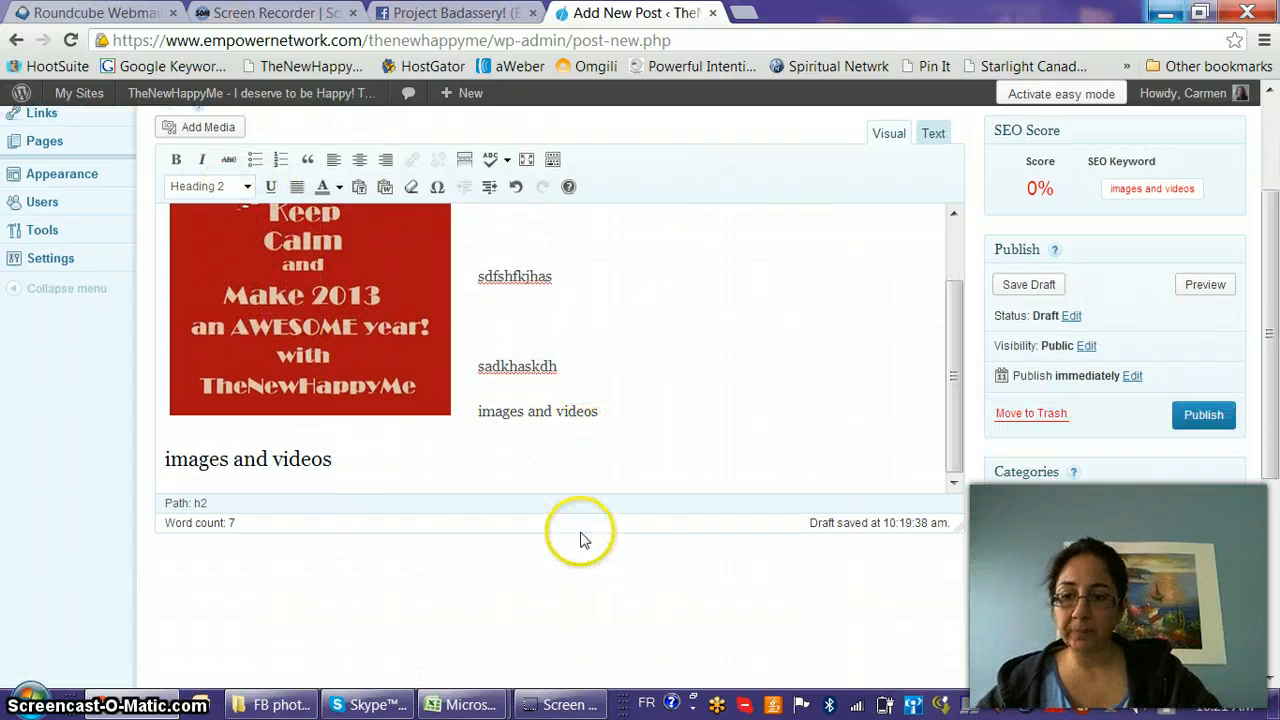
{"action": "left_click", "coordinate": [386, 461]}
{"action": "key", "text": "Return"}
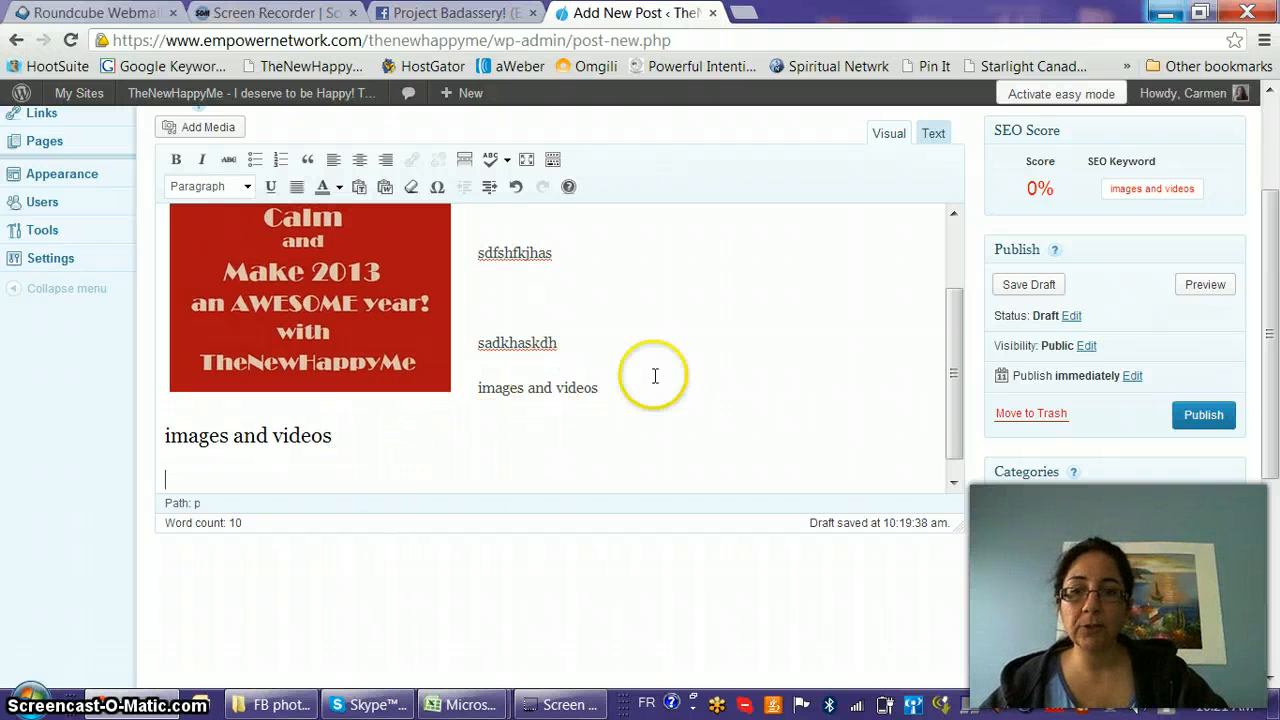
Step: Switch to YouTube in a new browser tab and open the uploaded video "Sharing using the Bada$$ Button" from the video manager
{"action": "left_click", "coordinate": [745, 12]}
{"action": "left_click", "coordinate": [726, 298]}
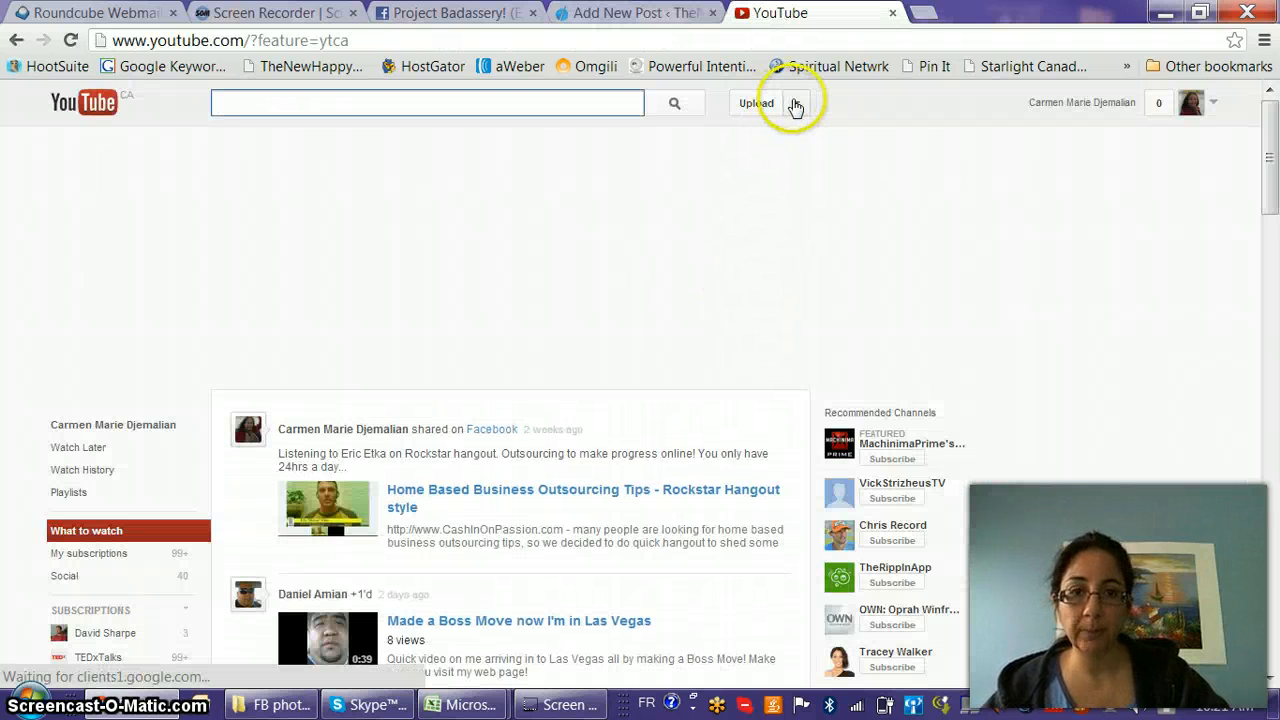
{"action": "left_click", "coordinate": [796, 102]}
{"action": "left_click", "coordinate": [771, 162]}
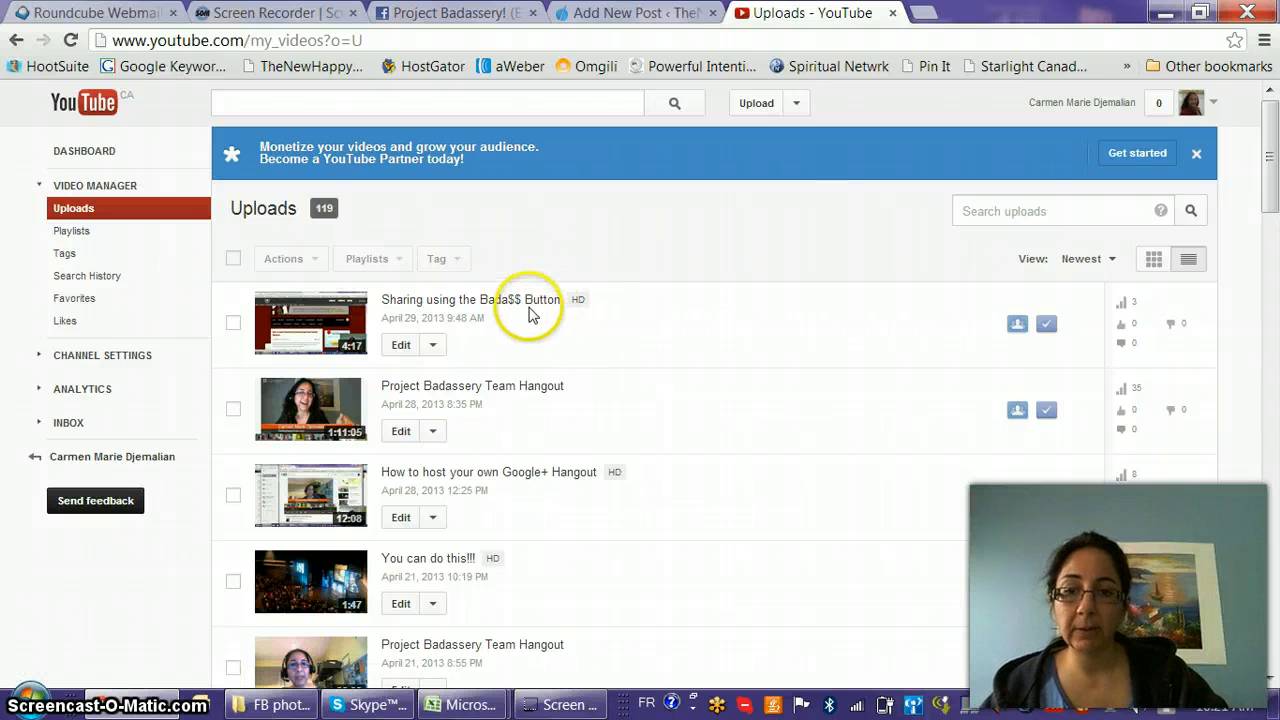
{"action": "left_click", "coordinate": [412, 300]}
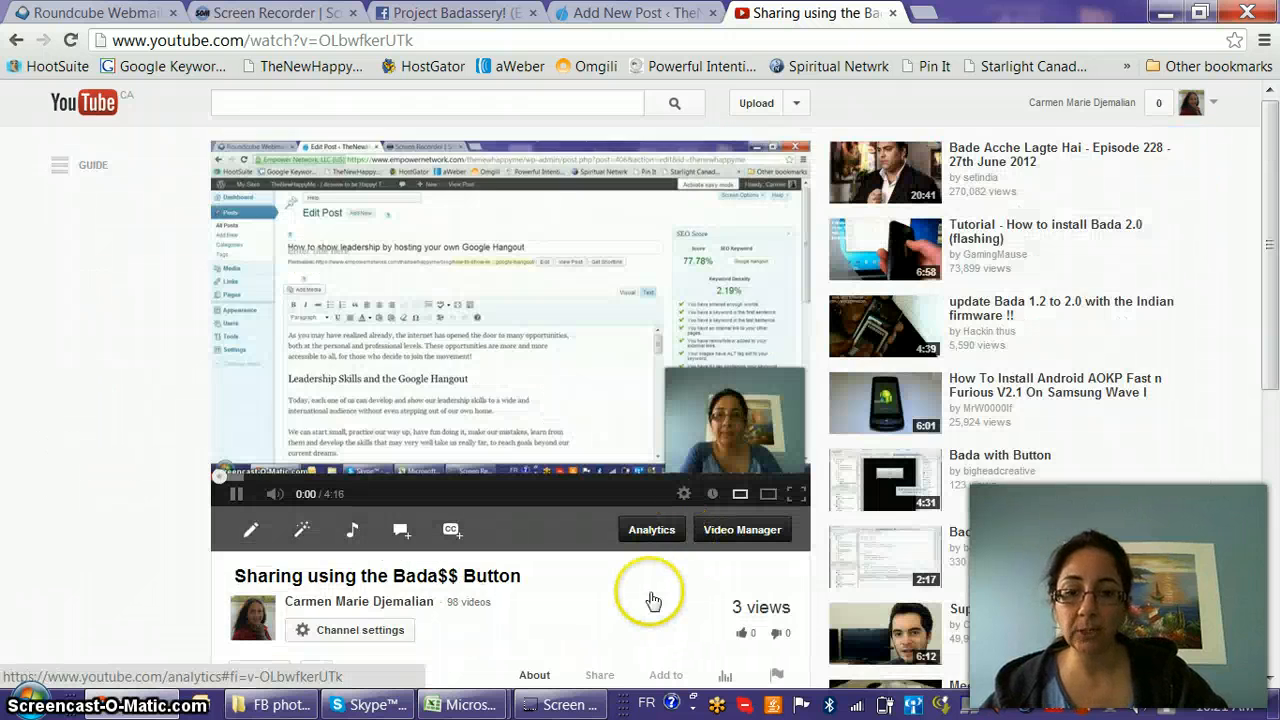
Step: Pause the video, copy its iframe embed code from the sharing options, and close YouTube to return to the post
{"action": "scroll", "coordinate": [654, 517], "scroll_direction": "down", "scroll_amount": 4}
{"action": "scroll", "coordinate": [653, 501], "scroll_direction": "up", "scroll_amount": 1}
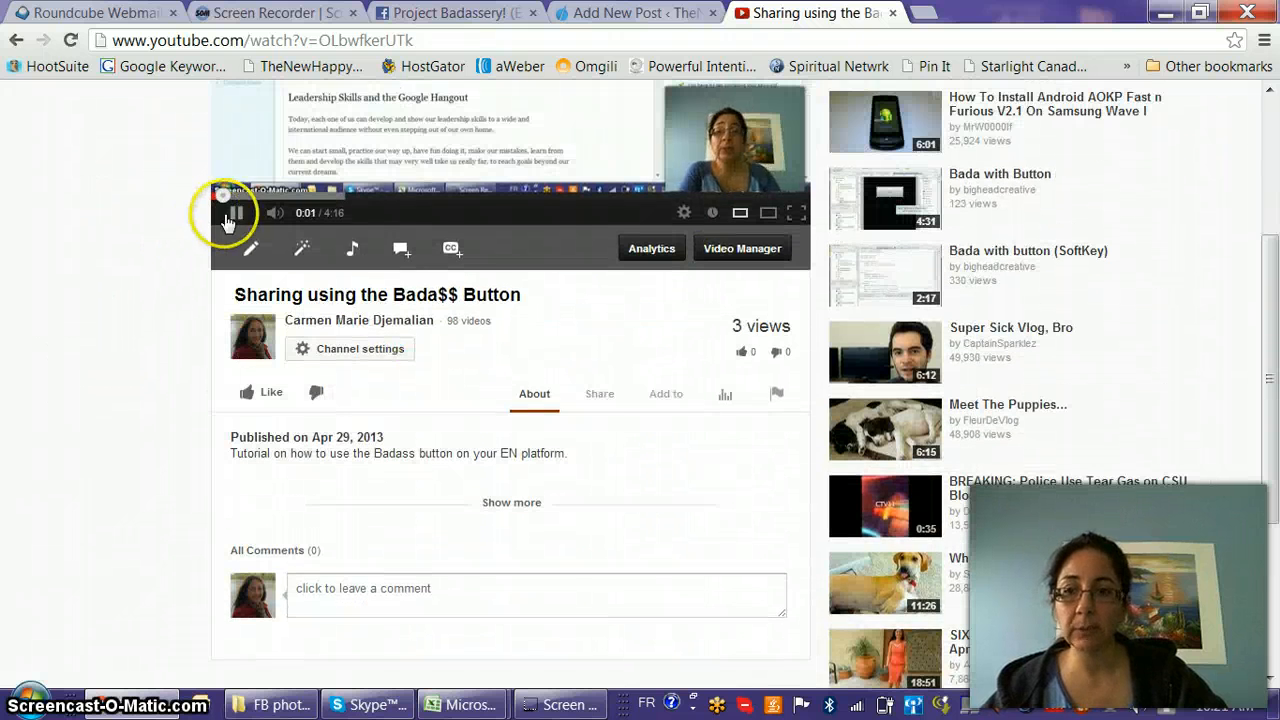
{"action": "left_click", "coordinate": [236, 212]}
{"action": "left_click", "coordinate": [600, 393]}
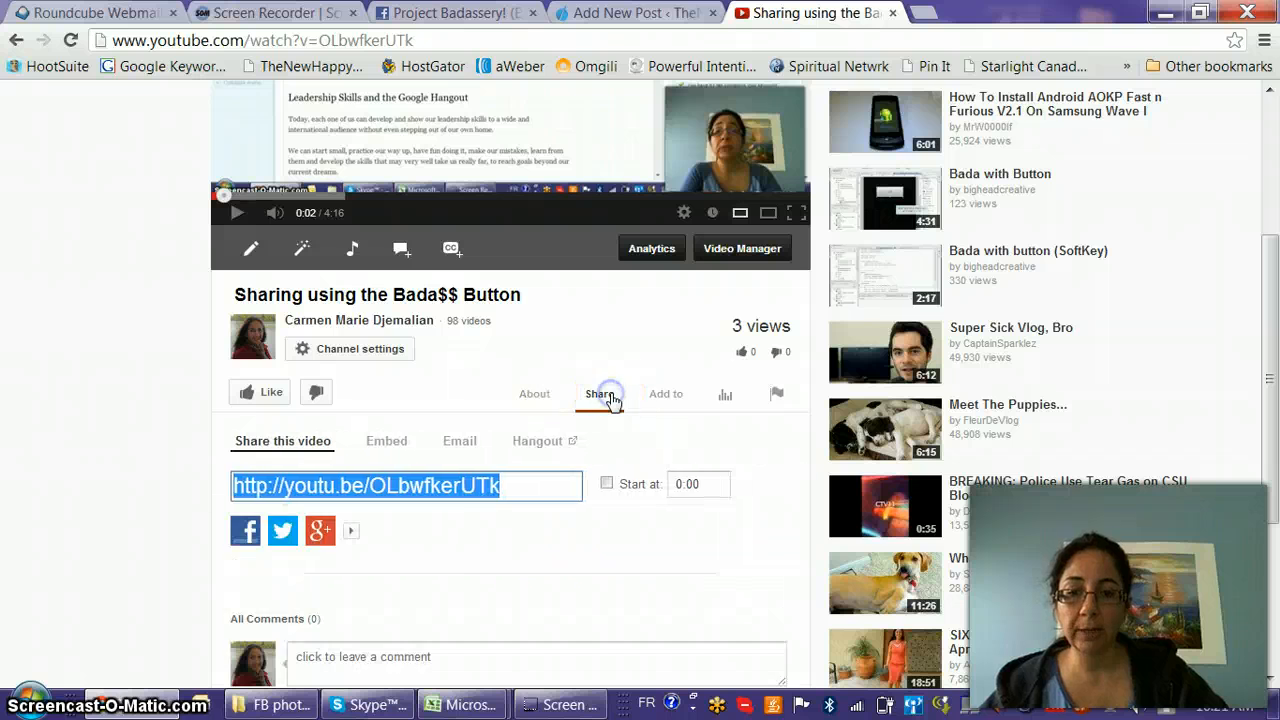
{"action": "scroll", "coordinate": [470, 440], "scroll_direction": "down", "scroll_amount": 1}
{"action": "left_click", "coordinate": [390, 348]}
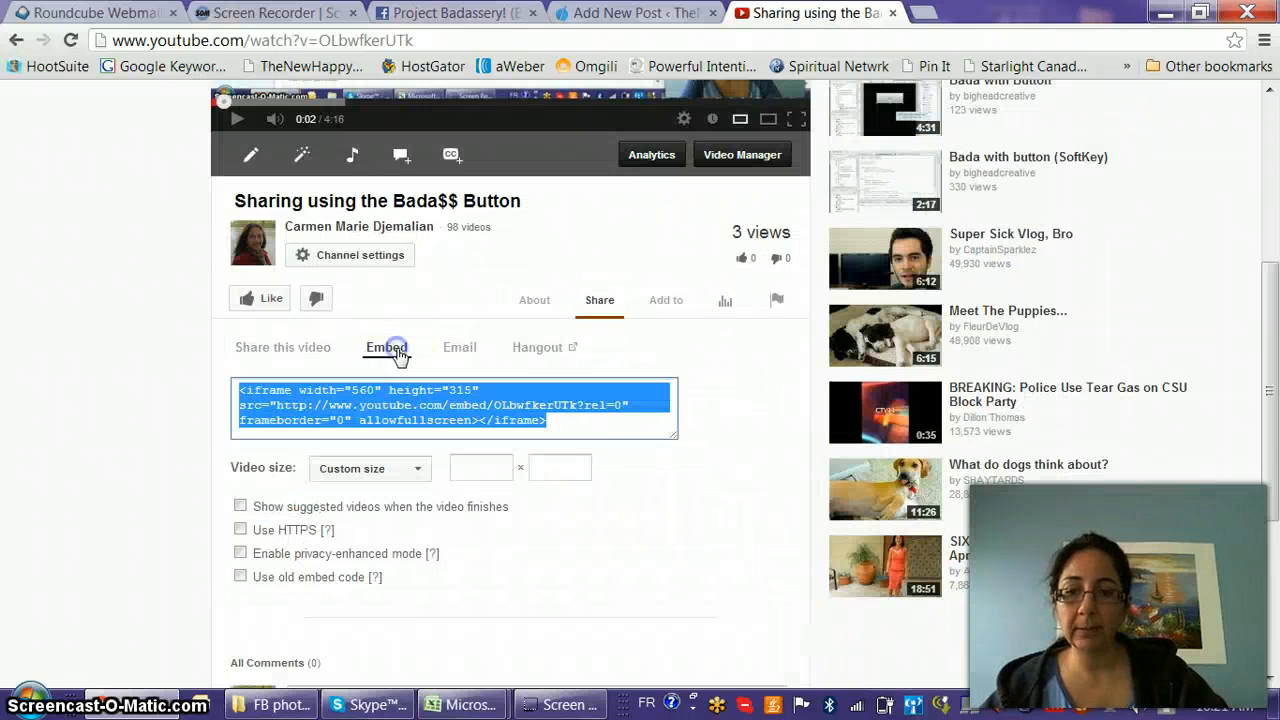
{"action": "scroll", "coordinate": [651, 380], "scroll_direction": "down", "scroll_amount": 1}
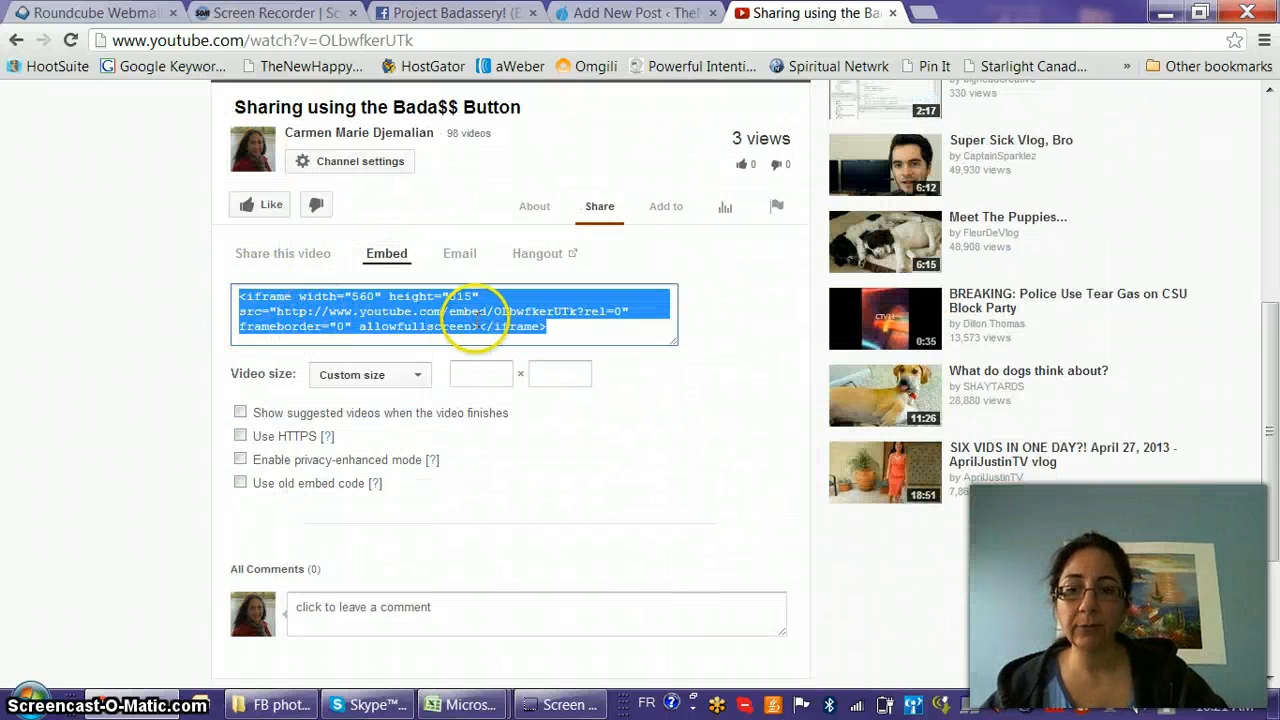
{"action": "right_click", "coordinate": [365, 326]}
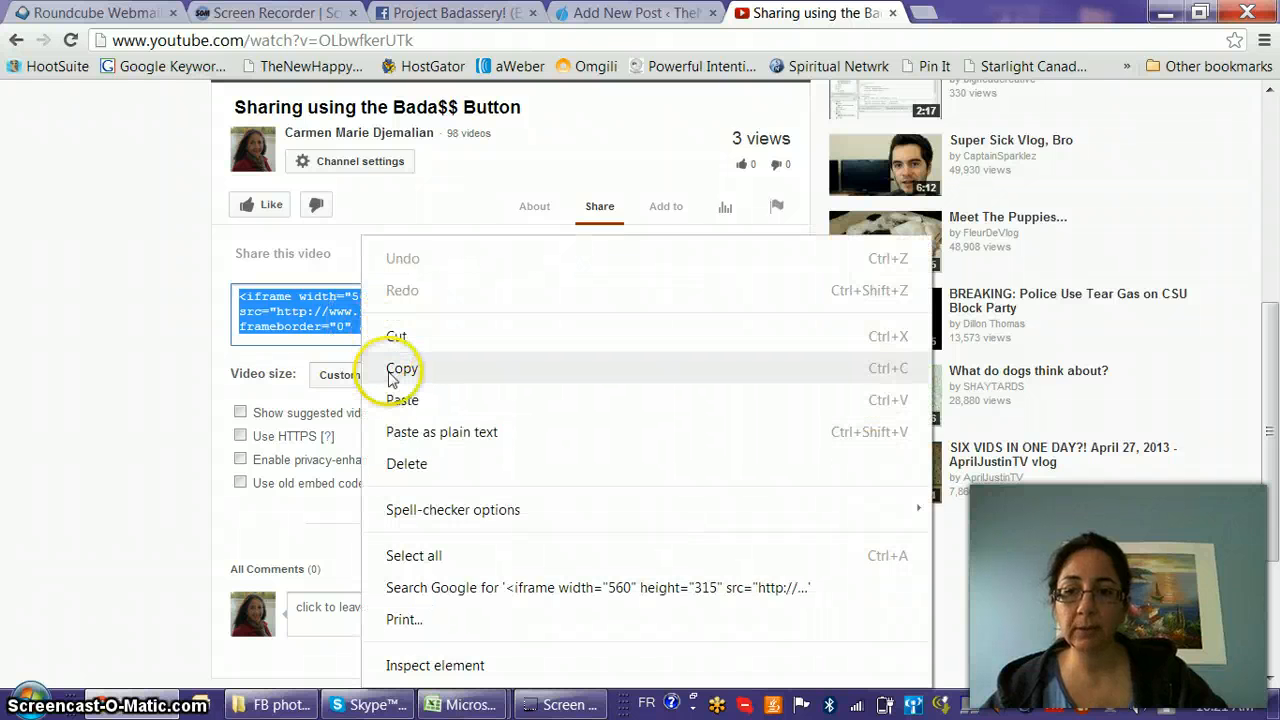
{"action": "left_click", "coordinate": [398, 369]}
{"action": "left_click", "coordinate": [895, 13]}
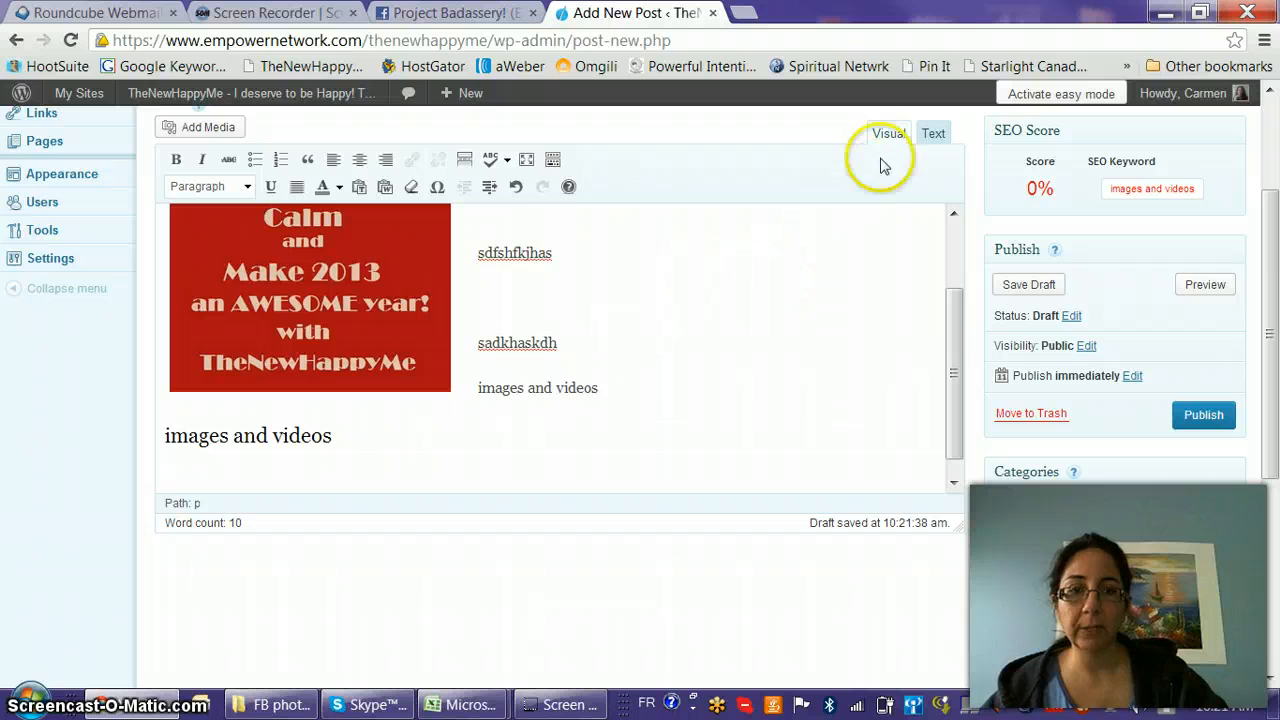
Step: Replace the "&nbsp;" below the h2 heading in the post's HTML source with the copied video embed code
{"action": "left_click", "coordinate": [933, 133]}
{"action": "scroll", "coordinate": [715, 369], "scroll_direction": "down", "scroll_amount": 2}
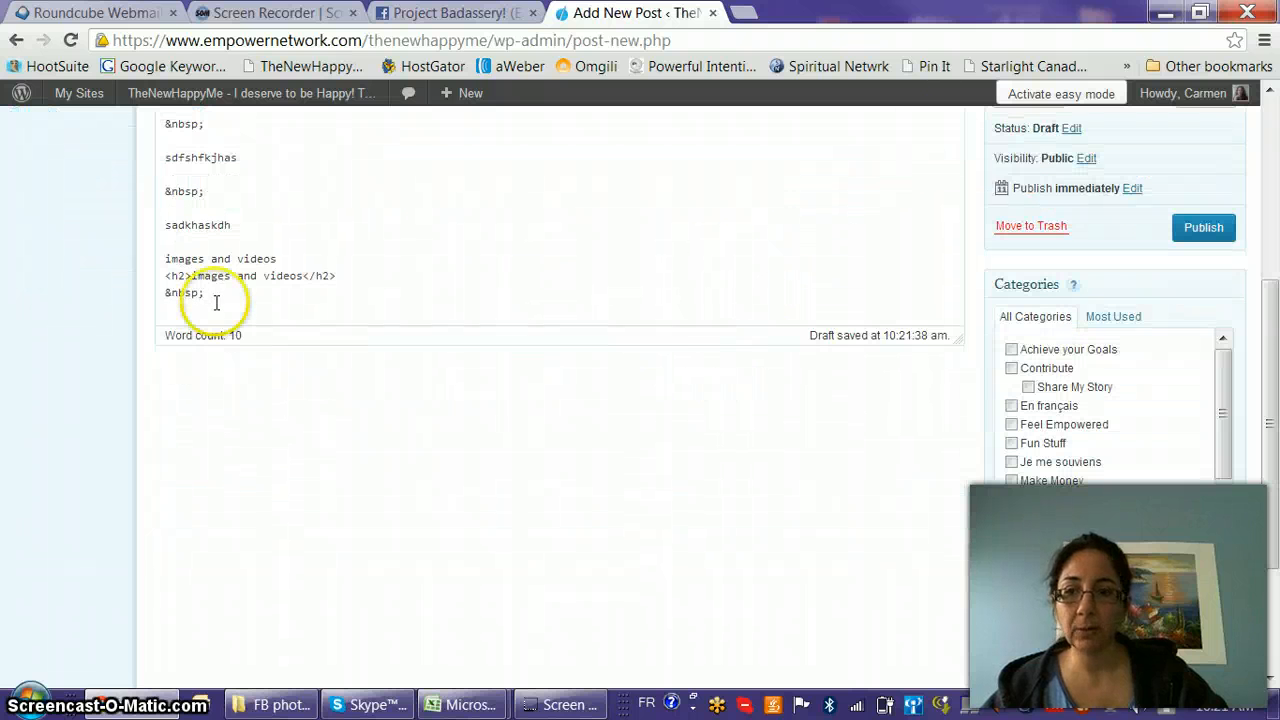
{"action": "left_click", "coordinate": [208, 292]}
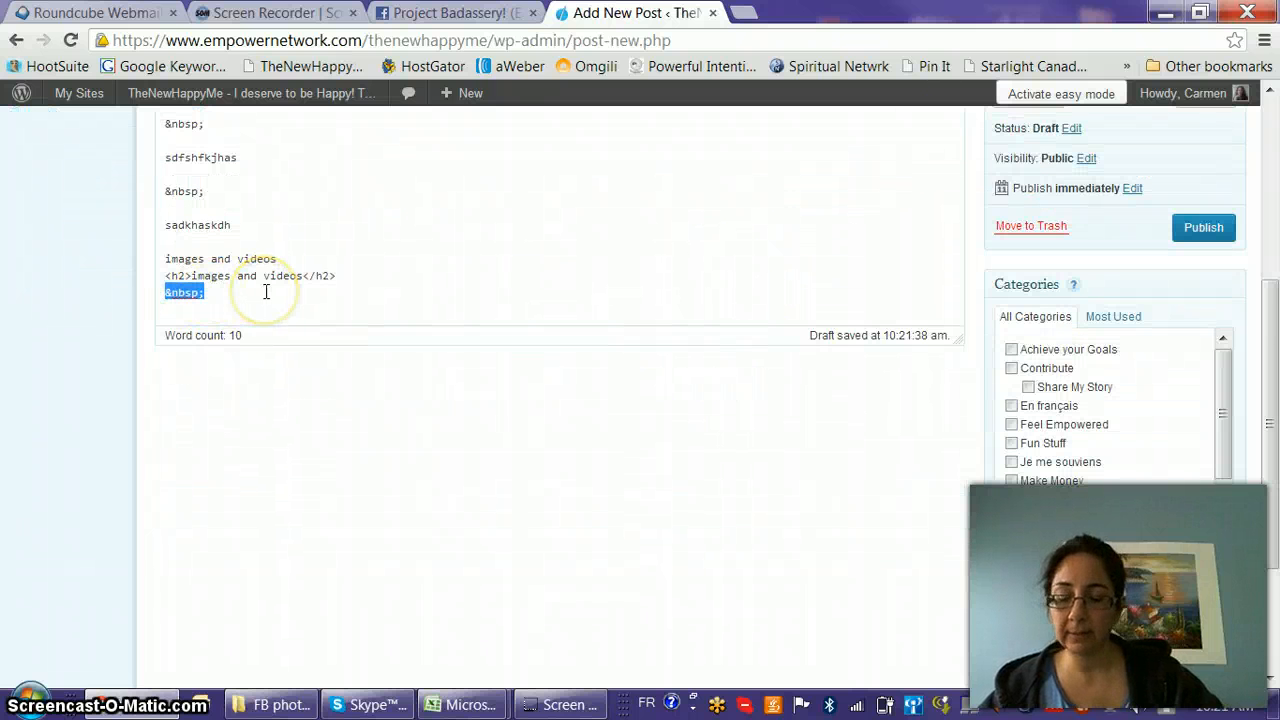
{"action": "key", "text": "ctrl+v"}
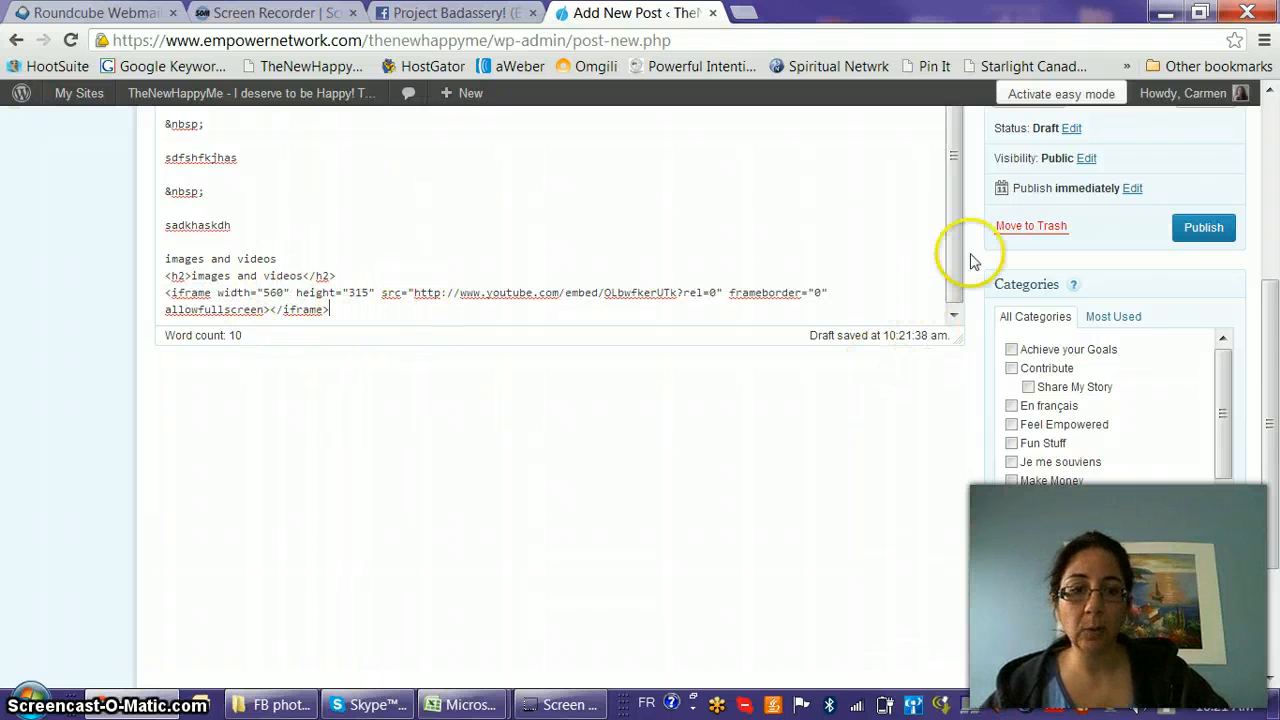
Step: Set the embedded video's iframe width to 100% and return to the visual view of the post
{"action": "scroll", "coordinate": [1257, 314], "scroll_direction": "up", "scroll_amount": 1}
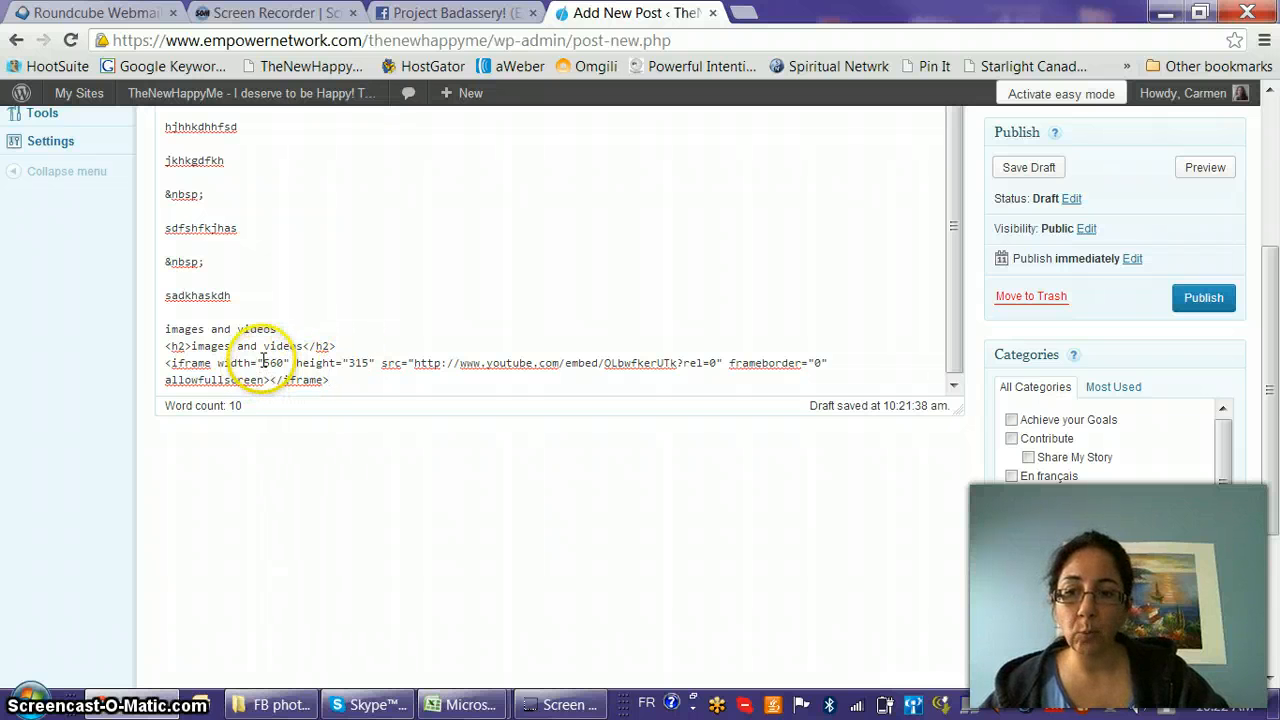
{"action": "double_click", "coordinate": [272, 362]}
{"action": "type", "text": "100%"}
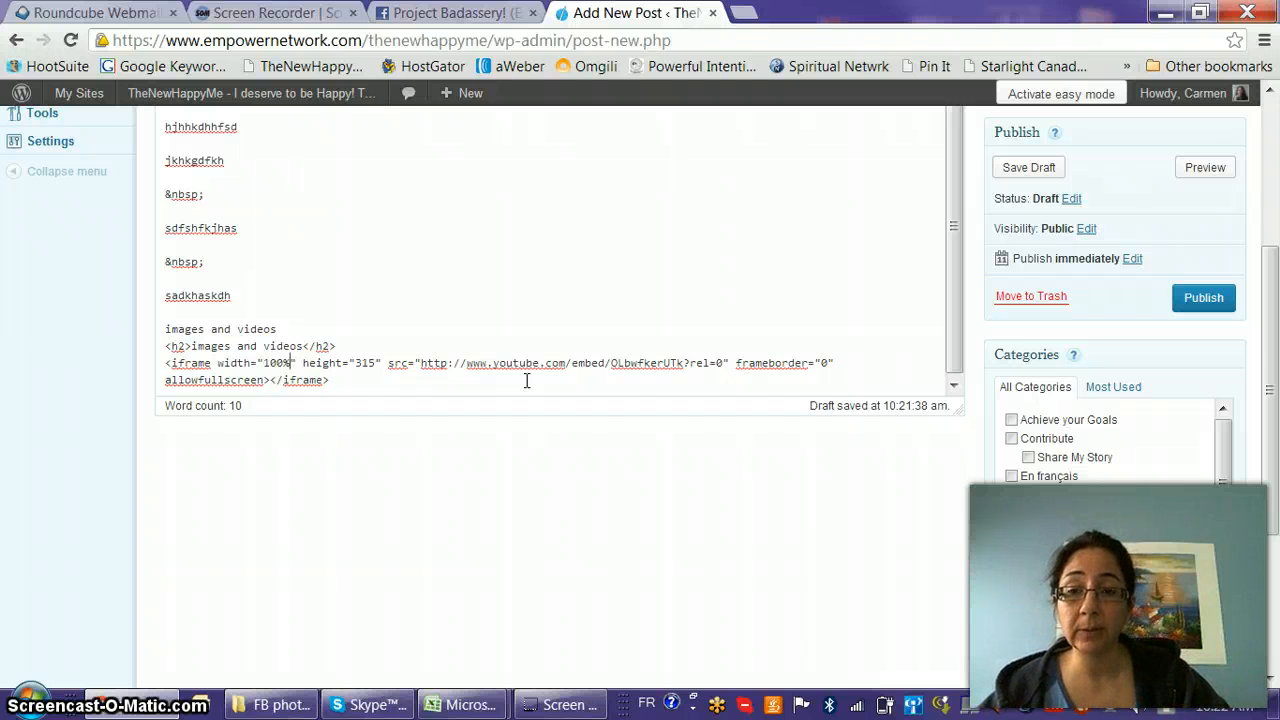
{"action": "scroll", "coordinate": [526, 380], "scroll_direction": "up", "scroll_amount": 1}
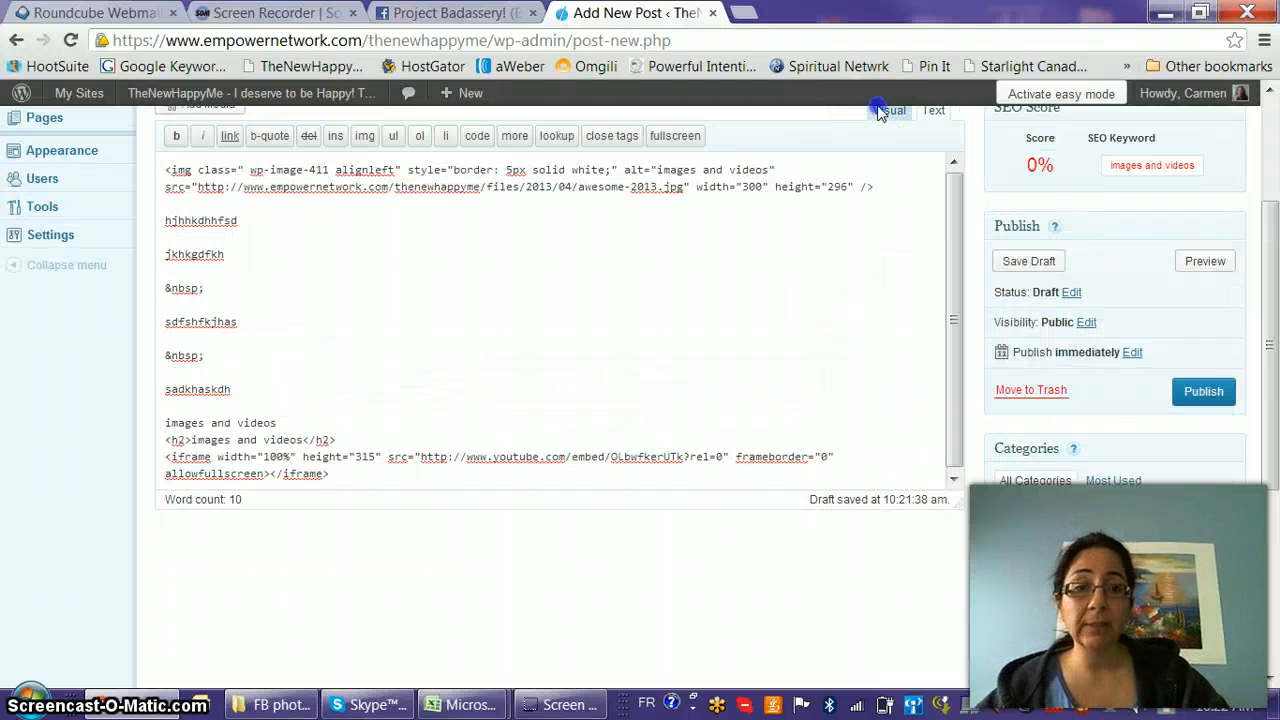
{"action": "scroll", "coordinate": [860, 120], "scroll_direction": "up", "scroll_amount": 2}
{"action": "left_click", "coordinate": [889, 320]}
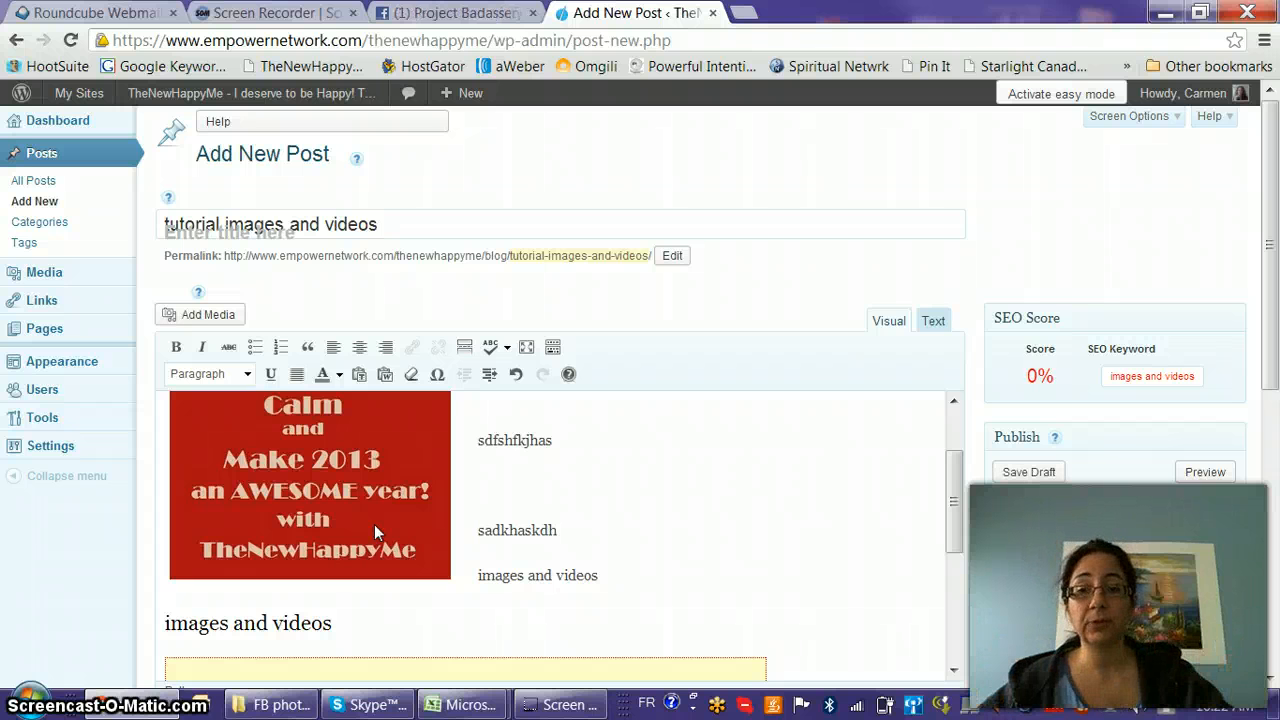
Step: Look over the video placeholder, then preview the post and examine how the image, heading and video are laid out
{"action": "scroll", "coordinate": [837, 514], "scroll_direction": "down", "scroll_amount": 3}
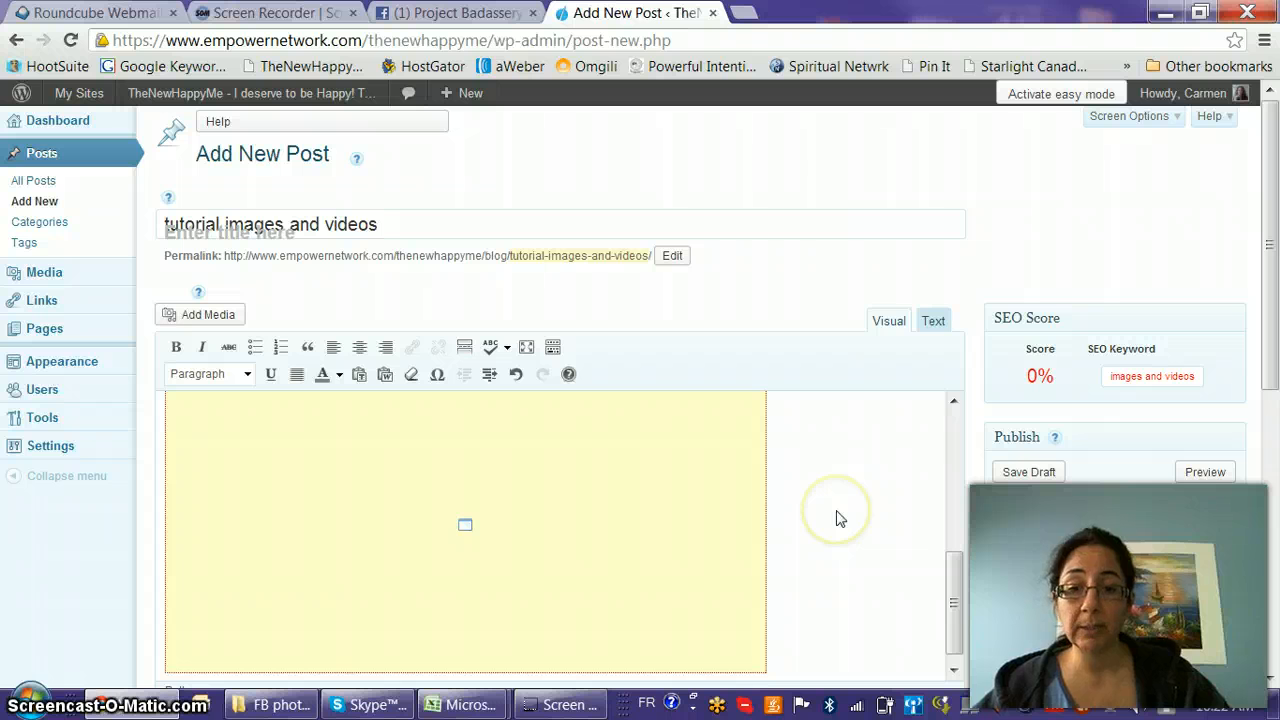
{"action": "scroll", "coordinate": [838, 490], "scroll_direction": "up", "scroll_amount": 1}
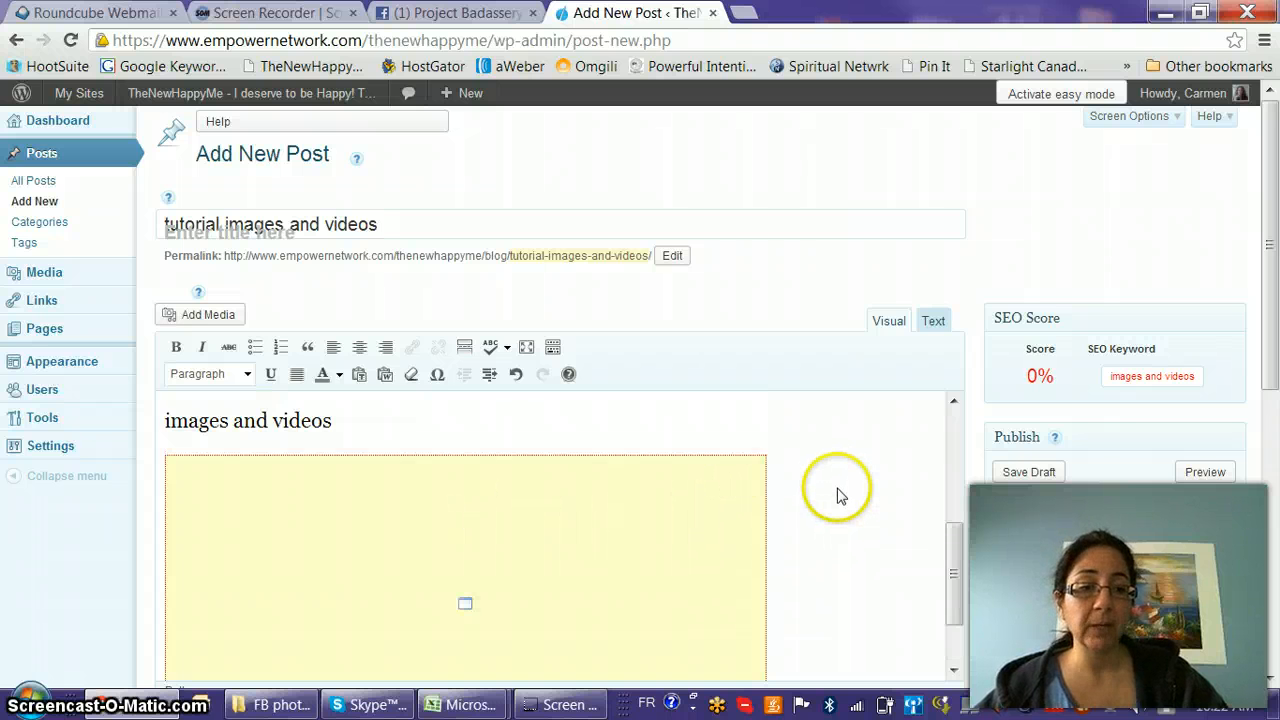
{"action": "scroll", "coordinate": [838, 495], "scroll_direction": "up", "scroll_amount": 1}
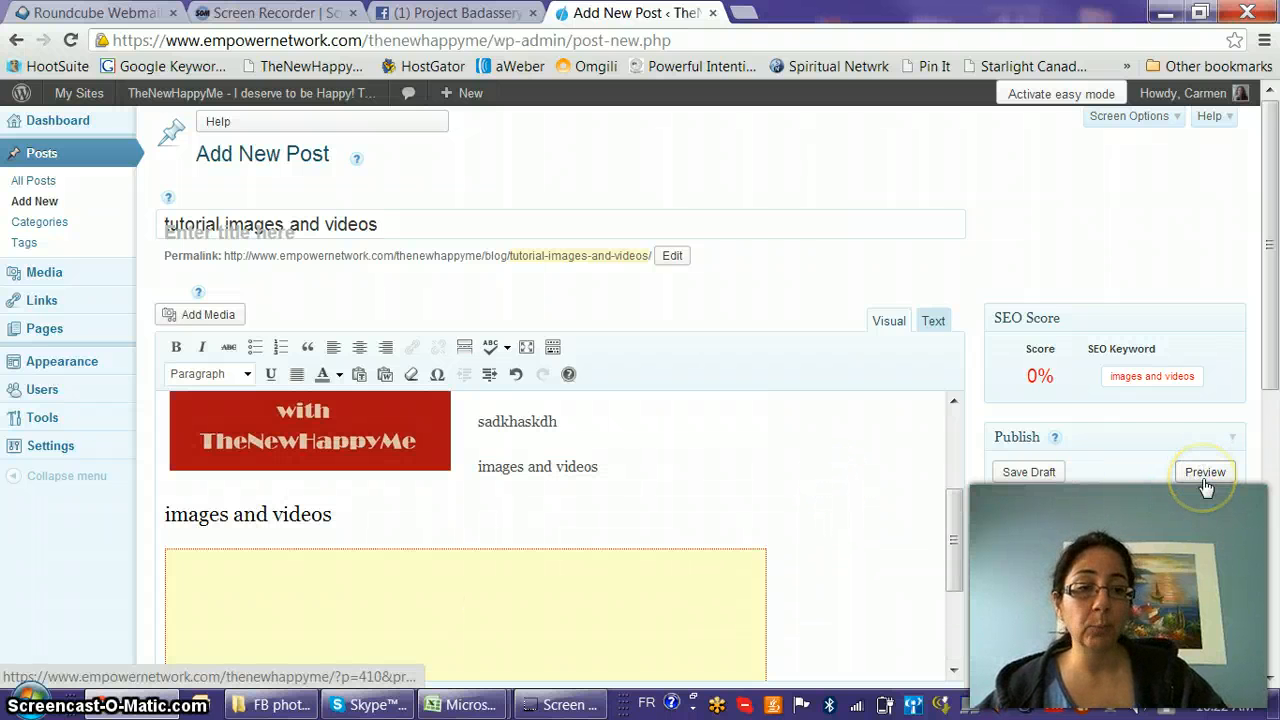
{"action": "left_click", "coordinate": [1205, 474]}
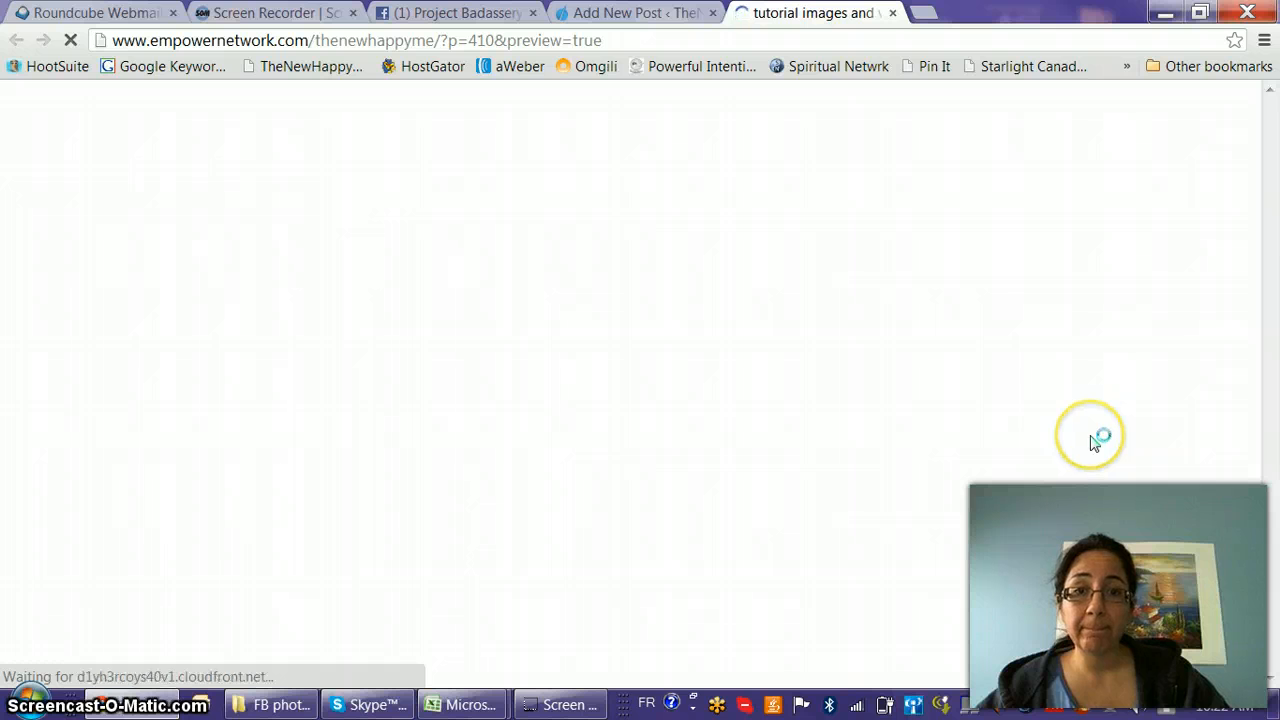
{"action": "scroll", "coordinate": [1144, 418], "scroll_direction": "down", "scroll_amount": 3}
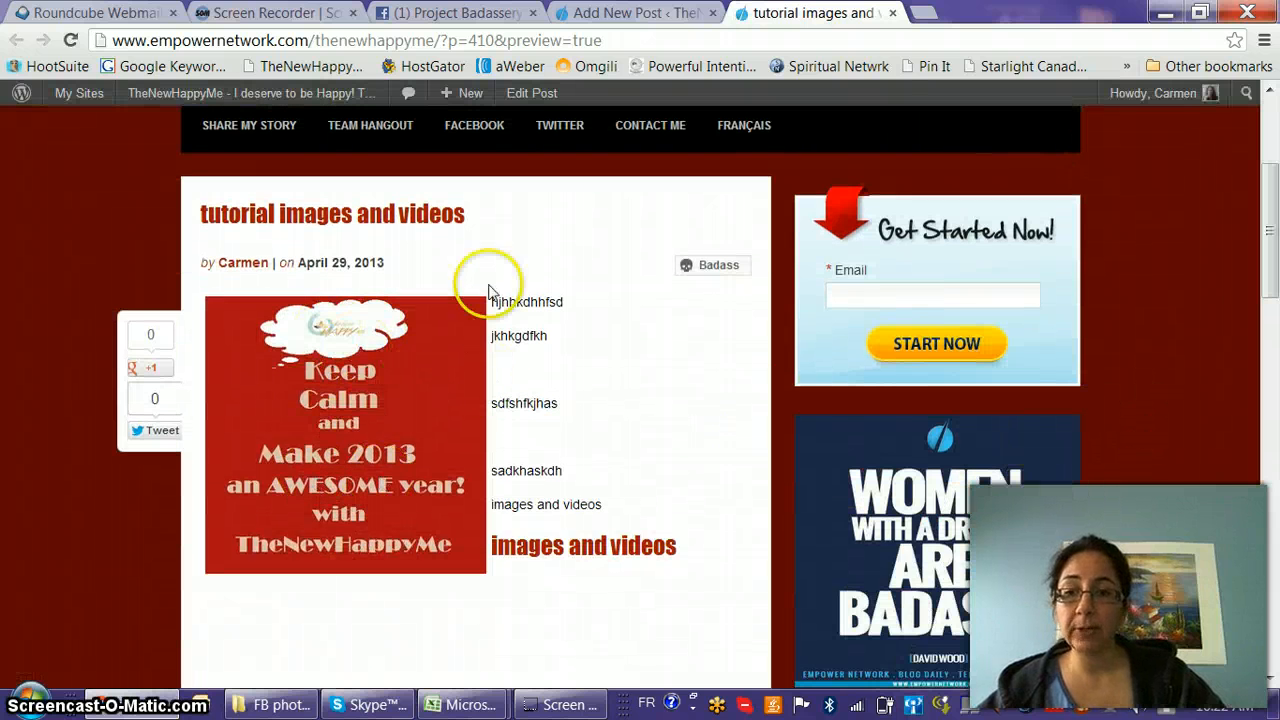
{"action": "scroll", "coordinate": [627, 571], "scroll_direction": "down", "scroll_amount": 2}
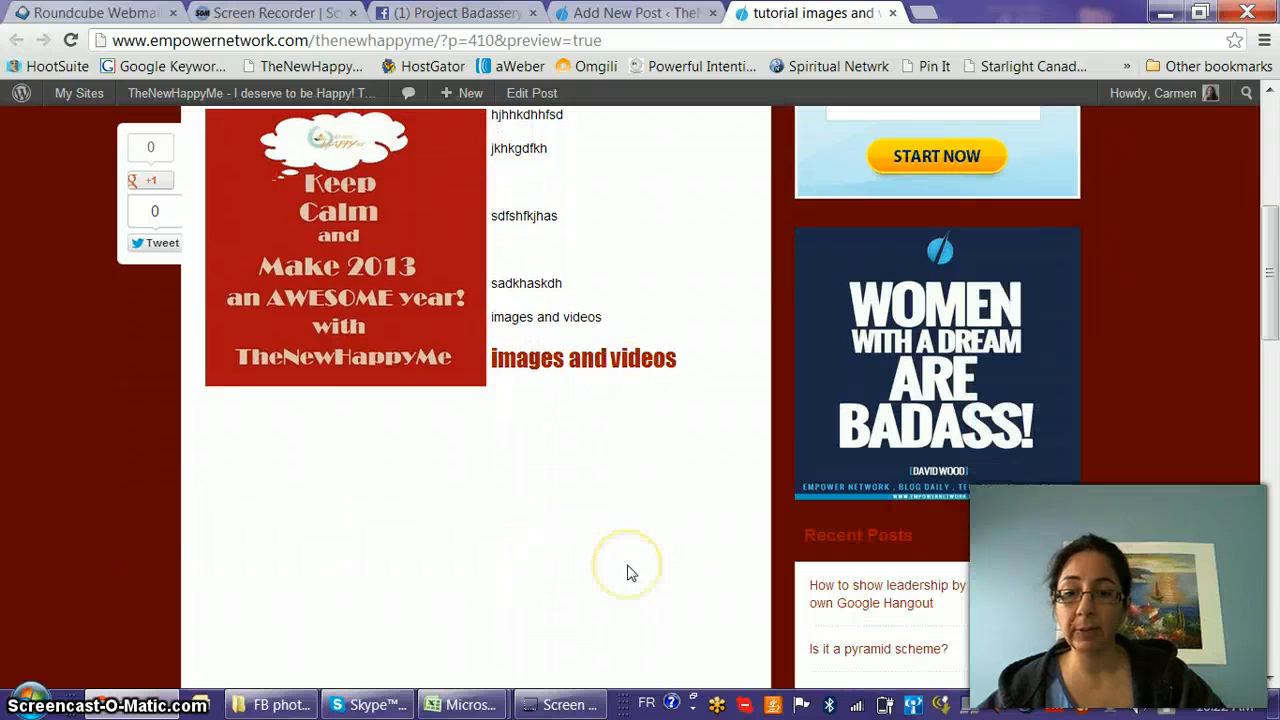
{"action": "scroll", "coordinate": [627, 571], "scroll_direction": "down", "scroll_amount": 3}
{"action": "scroll", "coordinate": [629, 565], "scroll_direction": "up", "scroll_amount": 5}
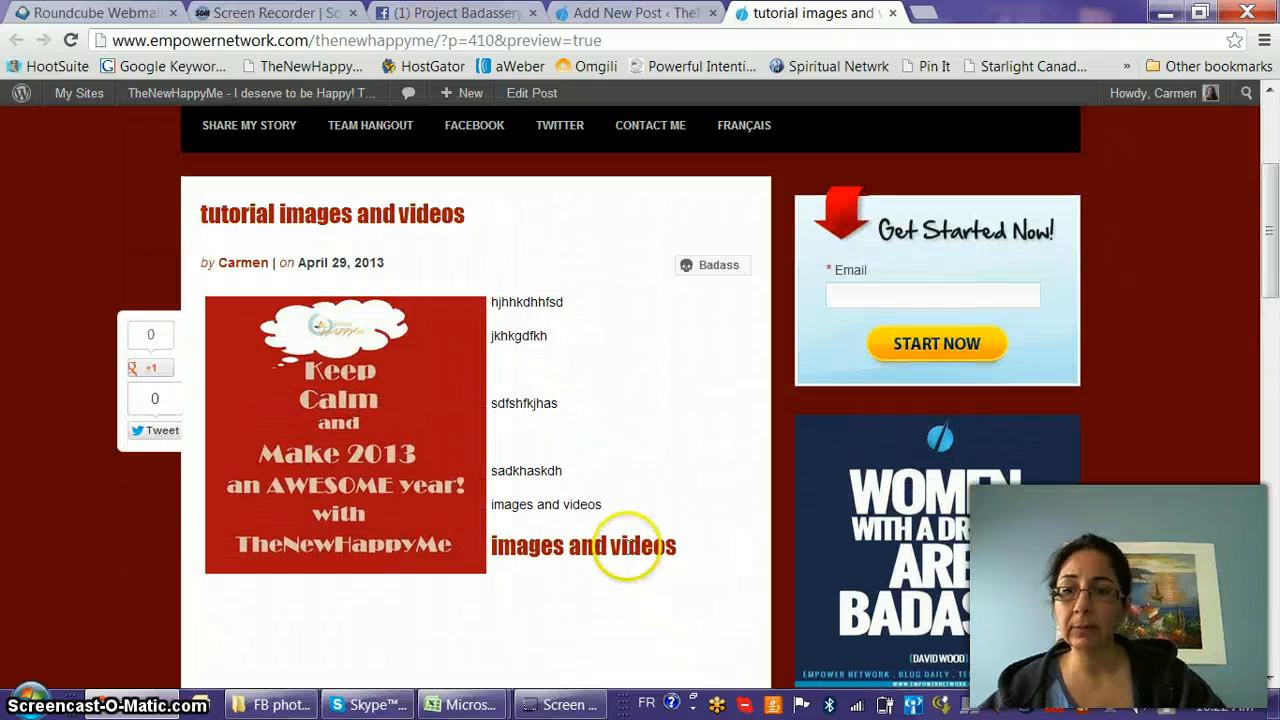
{"action": "scroll", "coordinate": [627, 548], "scroll_direction": "up", "scroll_amount": 1}
Step: Reopen the previewed post for editing, logging in with the account password
{"action": "left_click", "coordinate": [523, 91]}
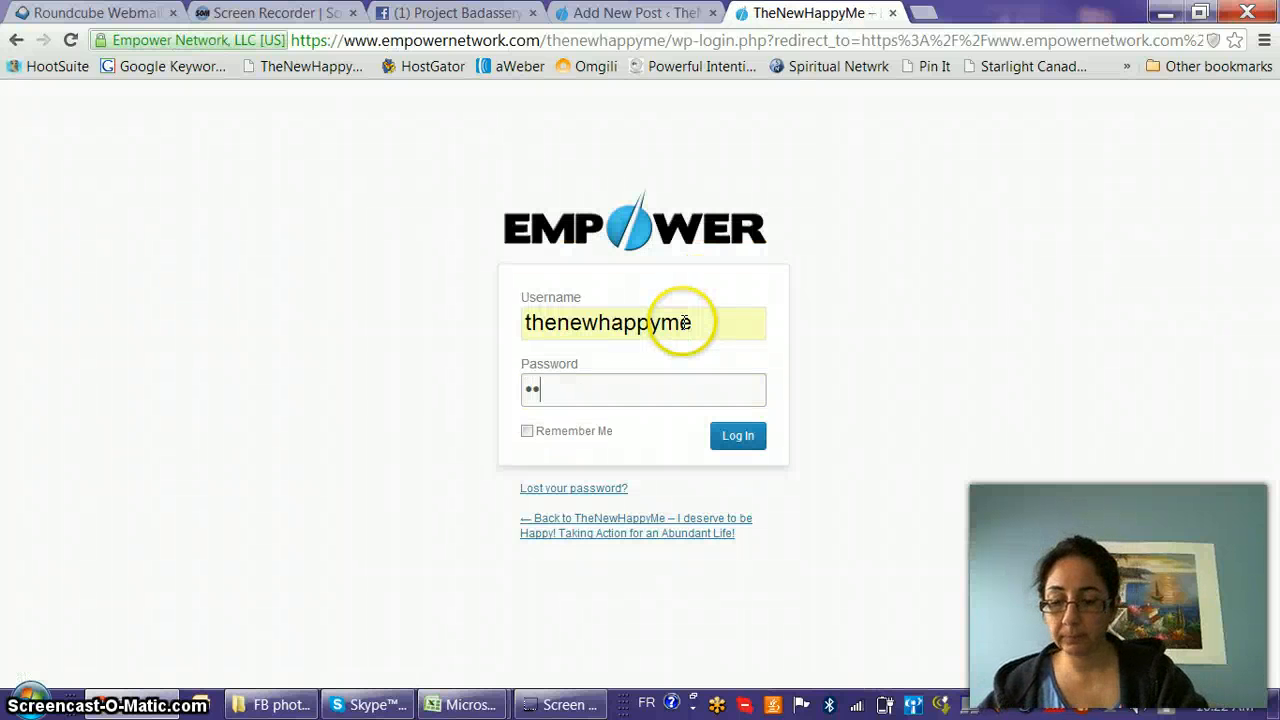
{"action": "key", "text": "Return"}
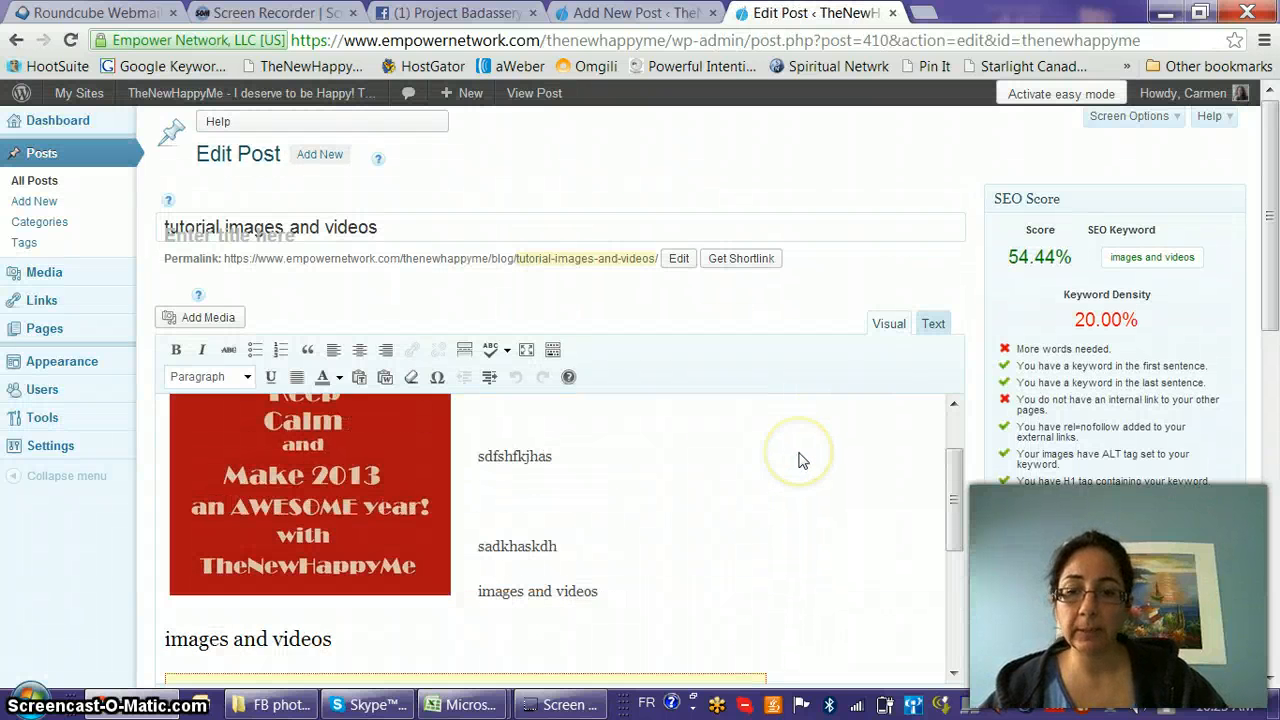
Step: Insert blank lines after the "images and videos" text beside the image to push the heading and video below it
{"action": "left_click", "coordinate": [600, 497]}
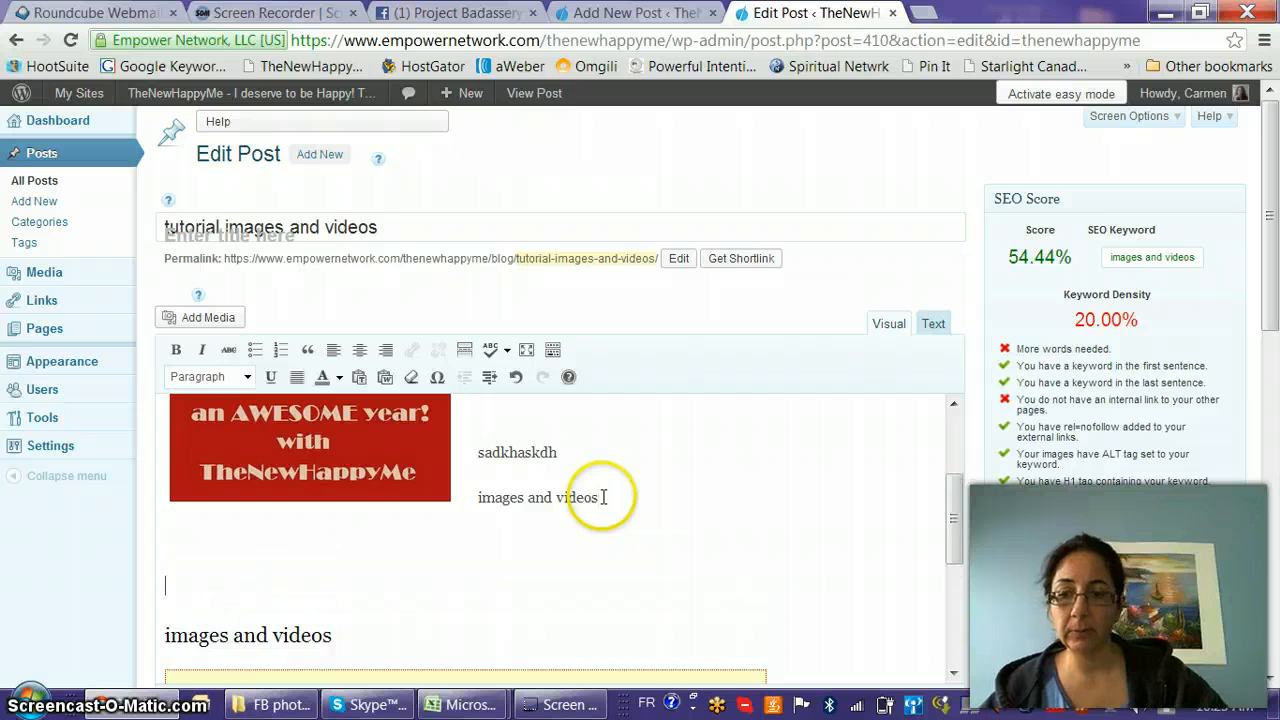
{"action": "scroll", "coordinate": [700, 490], "scroll_direction": "down", "scroll_amount": 3}
{"action": "scroll", "coordinate": [1234, 562], "scroll_direction": "down", "scroll_amount": 2}
{"action": "scroll", "coordinate": [1215, 570], "scroll_direction": "up", "scroll_amount": 1}
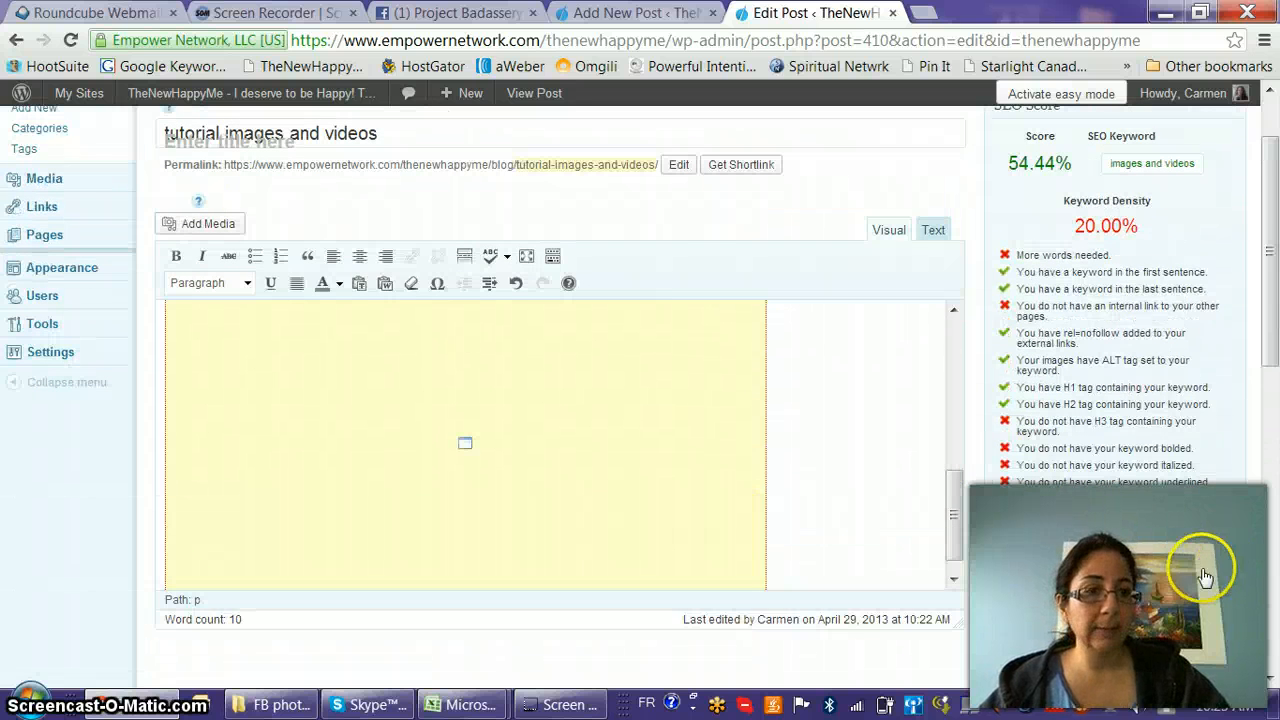
Step: Review the SEO score checklist for the keyword and publish the post
{"action": "scroll", "coordinate": [1098, 208], "scroll_direction": "up", "scroll_amount": 1}
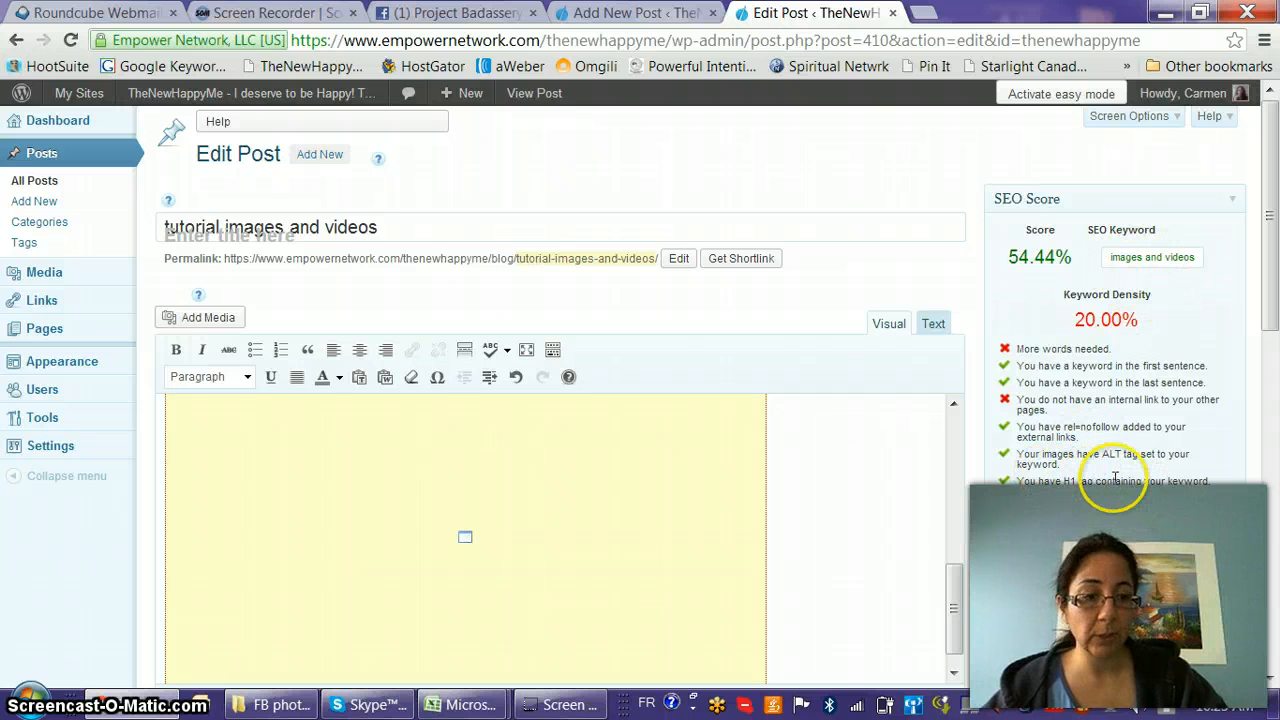
{"action": "scroll", "coordinate": [1147, 481], "scroll_direction": "down", "scroll_amount": 3}
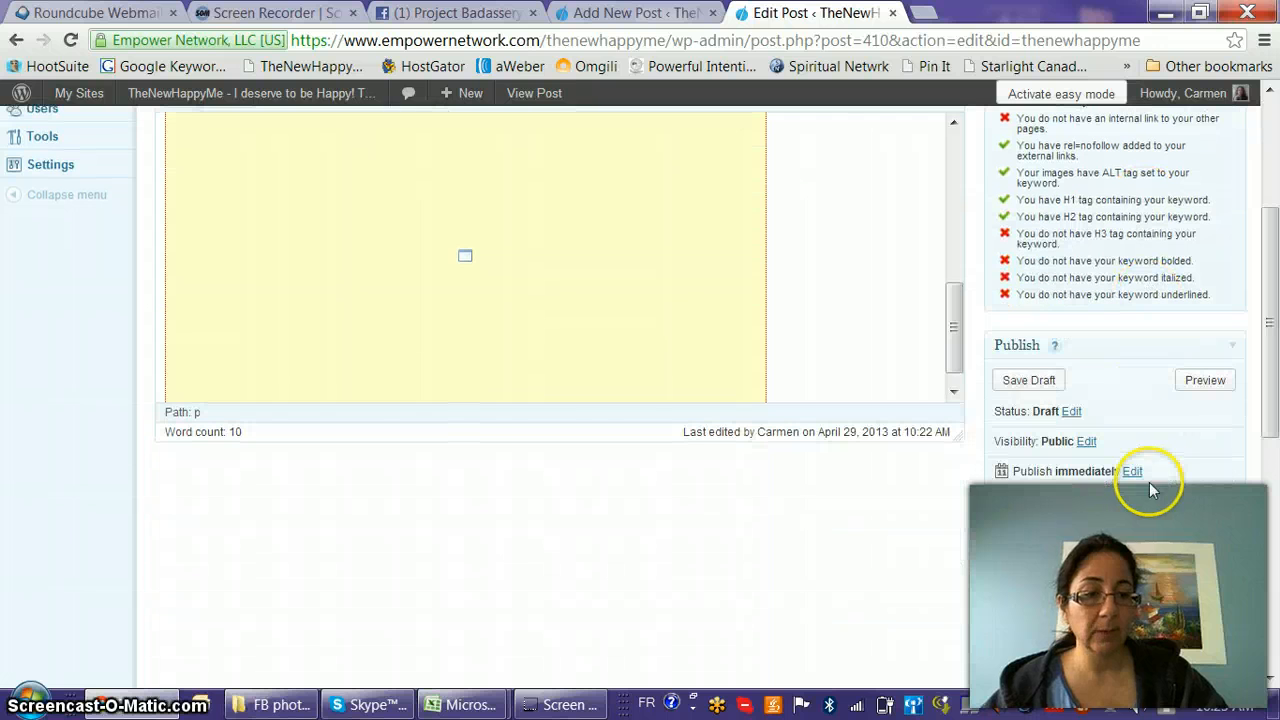
{"action": "left_click", "coordinate": [1205, 520]}
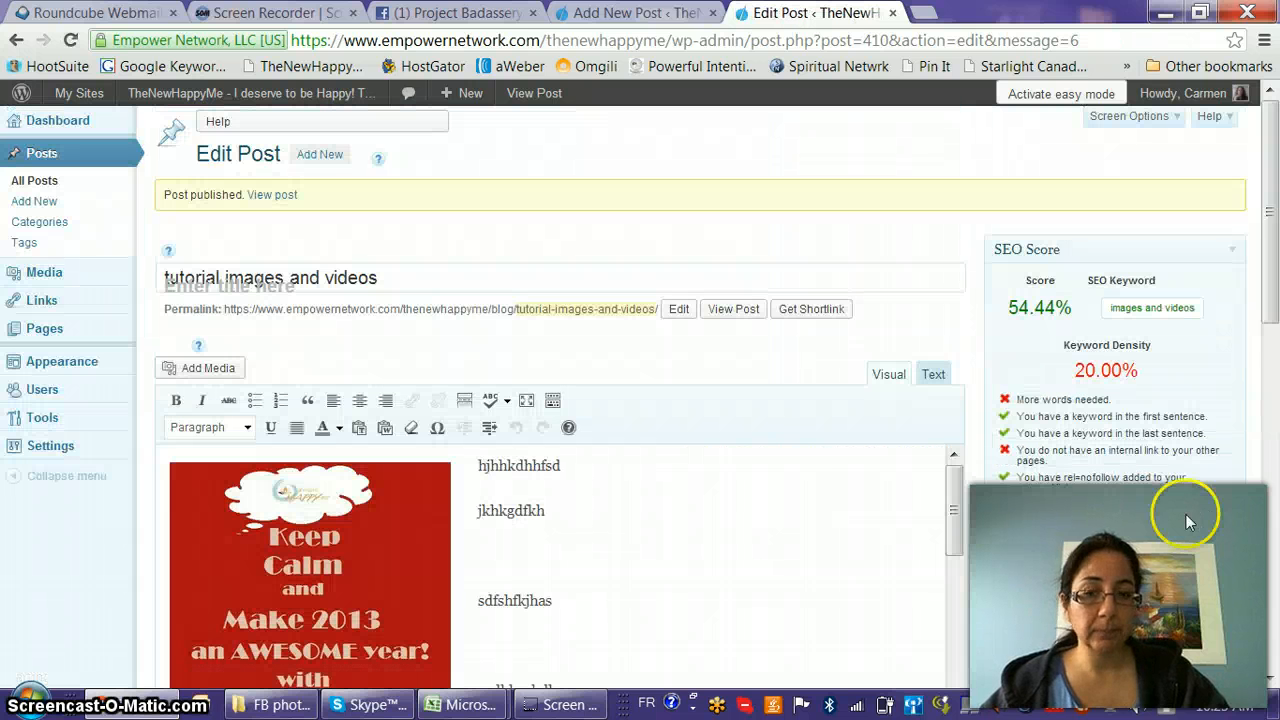
Step: View the published post and examine the placement of the image, heading and embedded video
{"action": "left_click", "coordinate": [736, 318]}
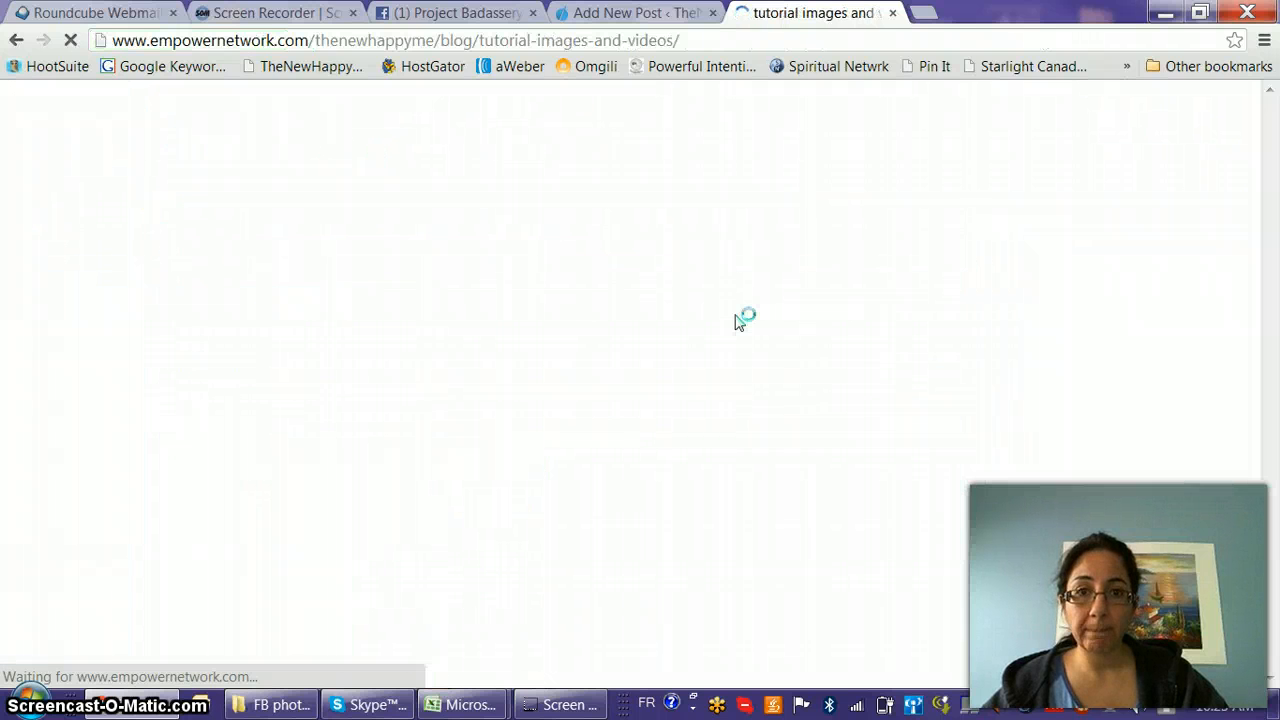
{"action": "scroll", "coordinate": [821, 315], "scroll_direction": "down", "scroll_amount": 4}
{"action": "scroll", "coordinate": [821, 315], "scroll_direction": "down", "scroll_amount": 2}
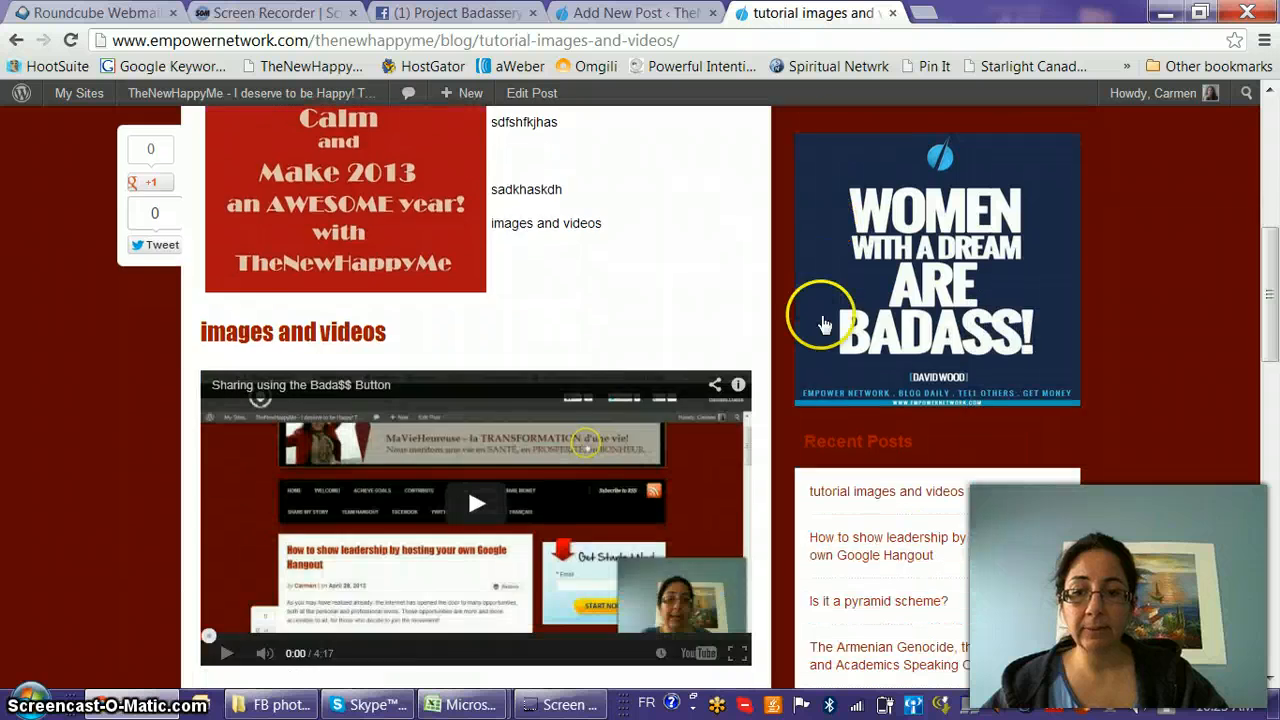
{"action": "scroll", "coordinate": [821, 315], "scroll_direction": "up", "scroll_amount": 2}
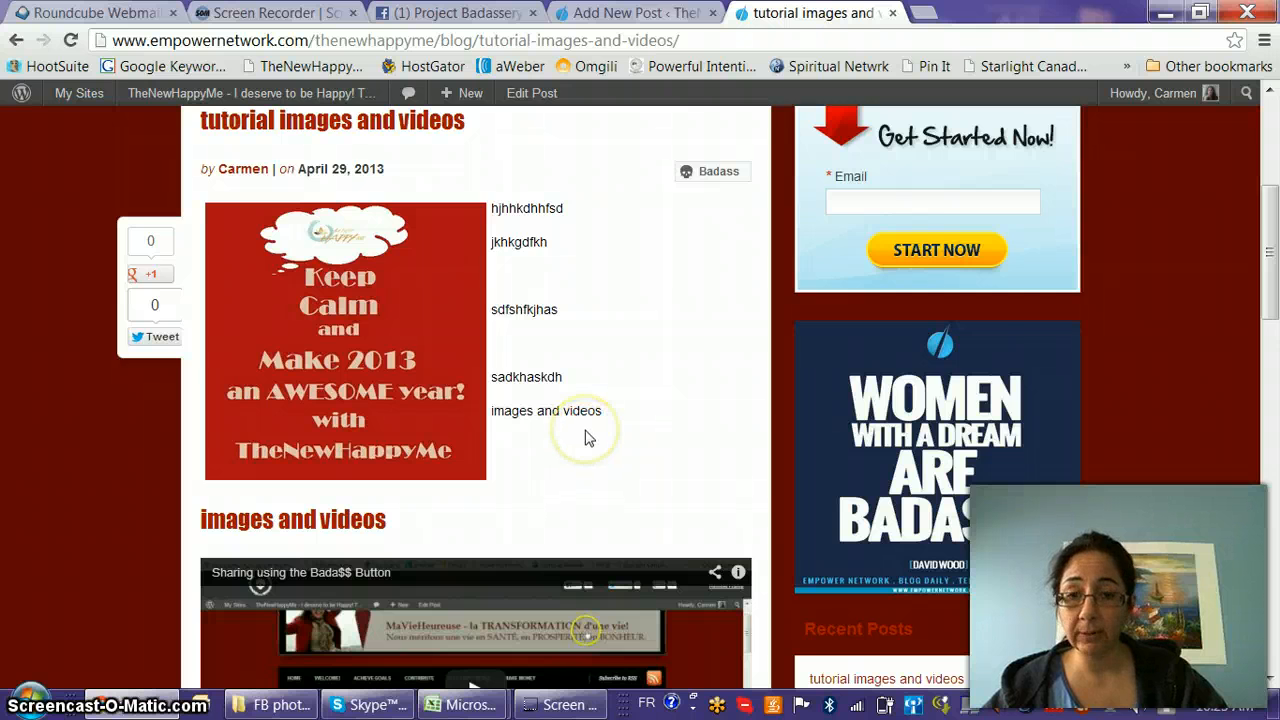
{"action": "scroll", "coordinate": [588, 438], "scroll_direction": "down", "scroll_amount": 3}
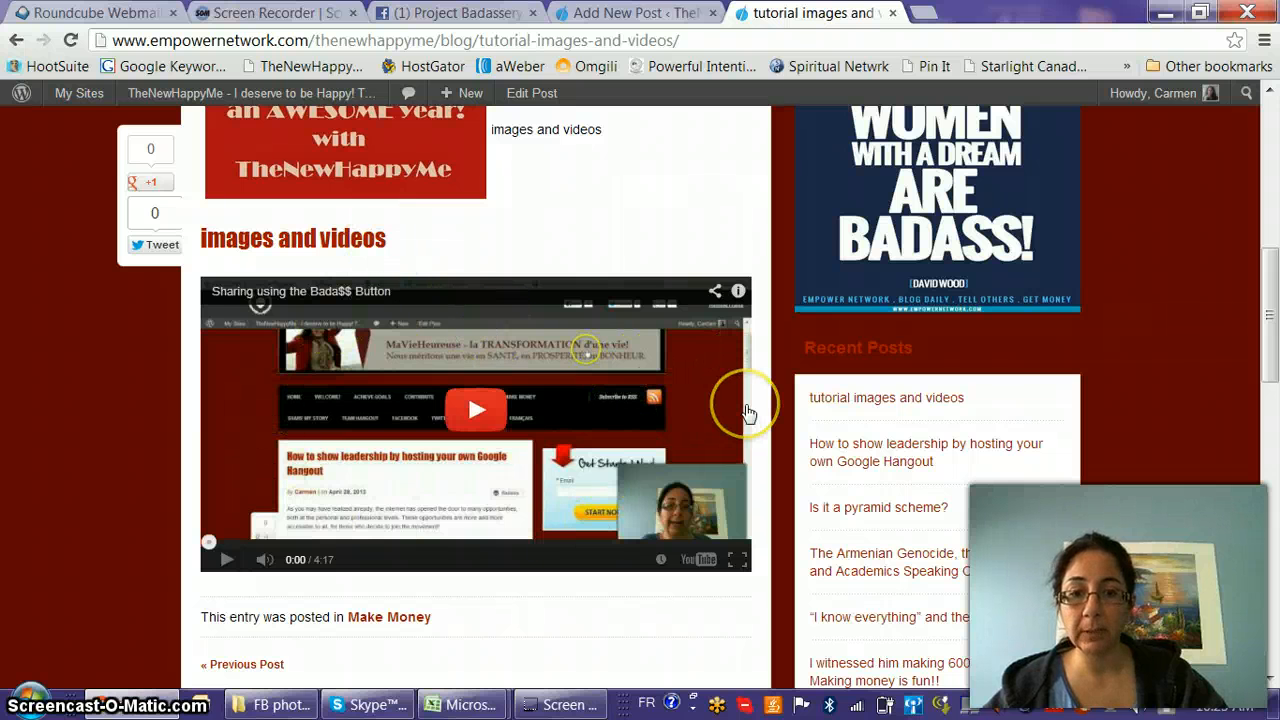
{"action": "scroll", "coordinate": [752, 422], "scroll_direction": "down", "scroll_amount": 2}
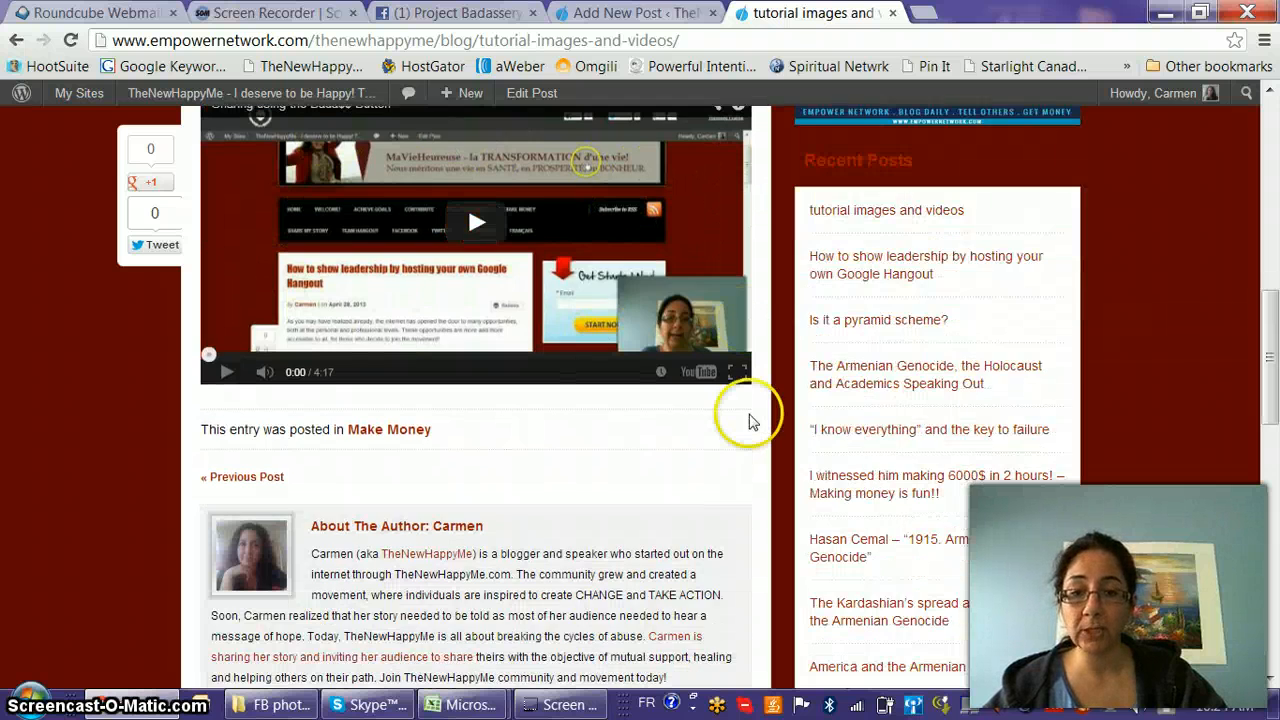
Step: Reopen the published post in the editor, logging in again with the account password
{"action": "scroll", "coordinate": [752, 420], "scroll_direction": "up", "scroll_amount": 6}
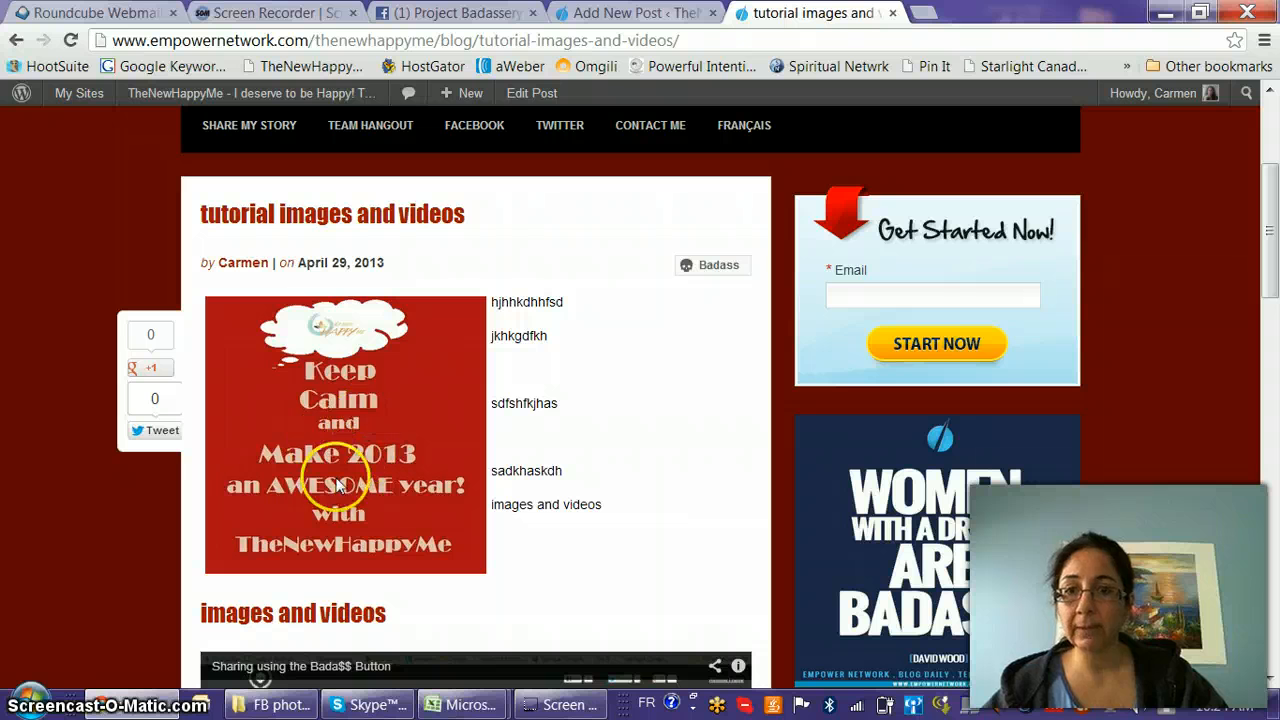
{"action": "left_click", "coordinate": [540, 90]}
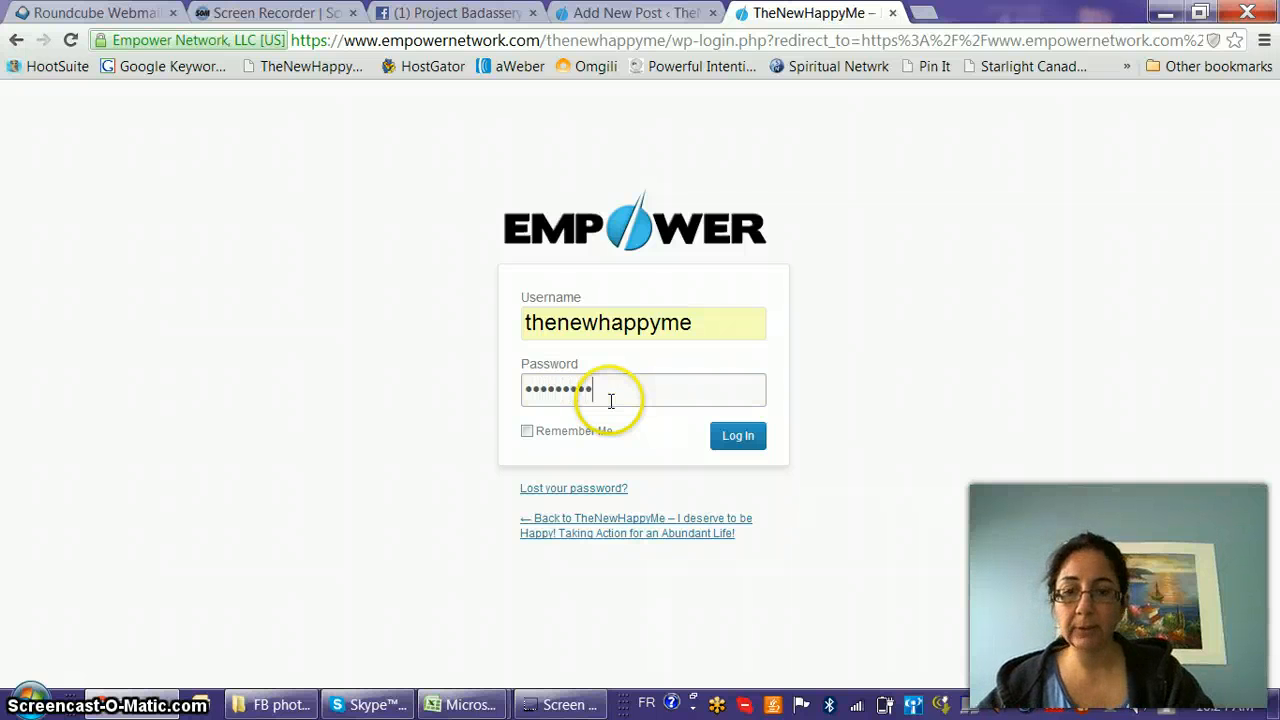
{"action": "left_click", "coordinate": [737, 436]}
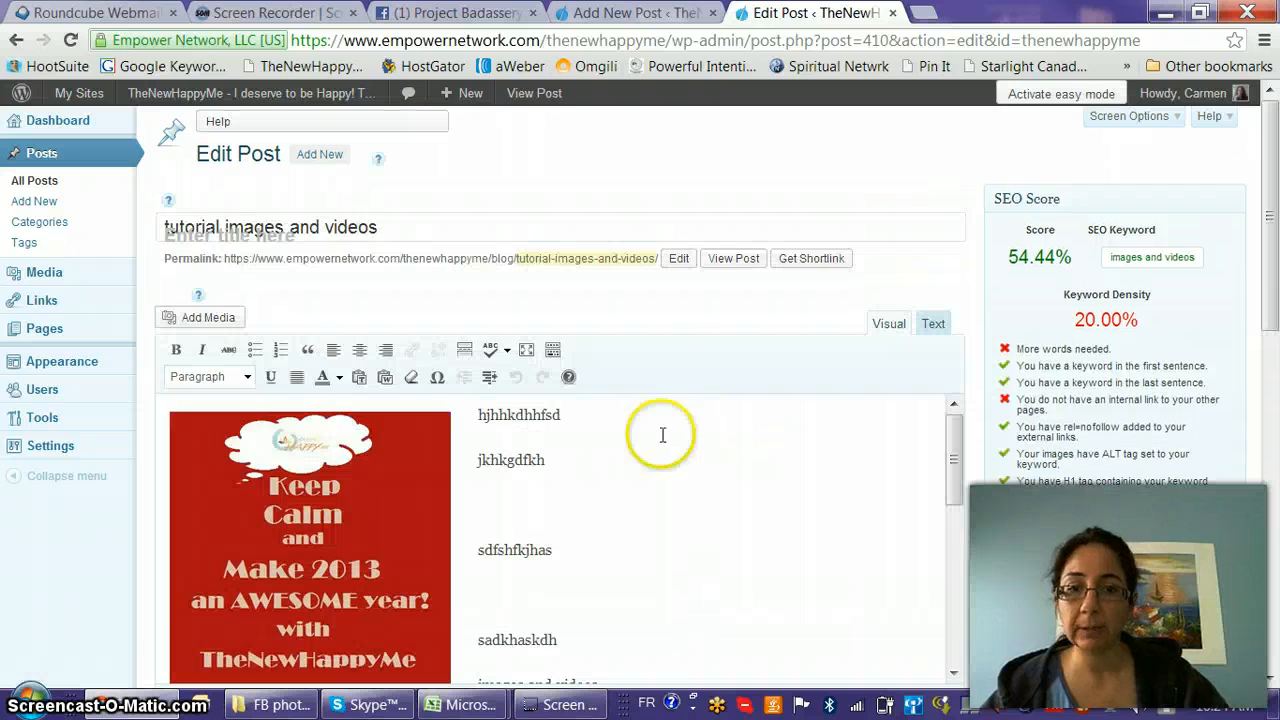
Step: Open the edit settings of the Keep Calm image in the post body, ready to enter its link URL
{"action": "left_click", "coordinate": [184, 457]}
{"action": "left_click", "coordinate": [188, 430]}
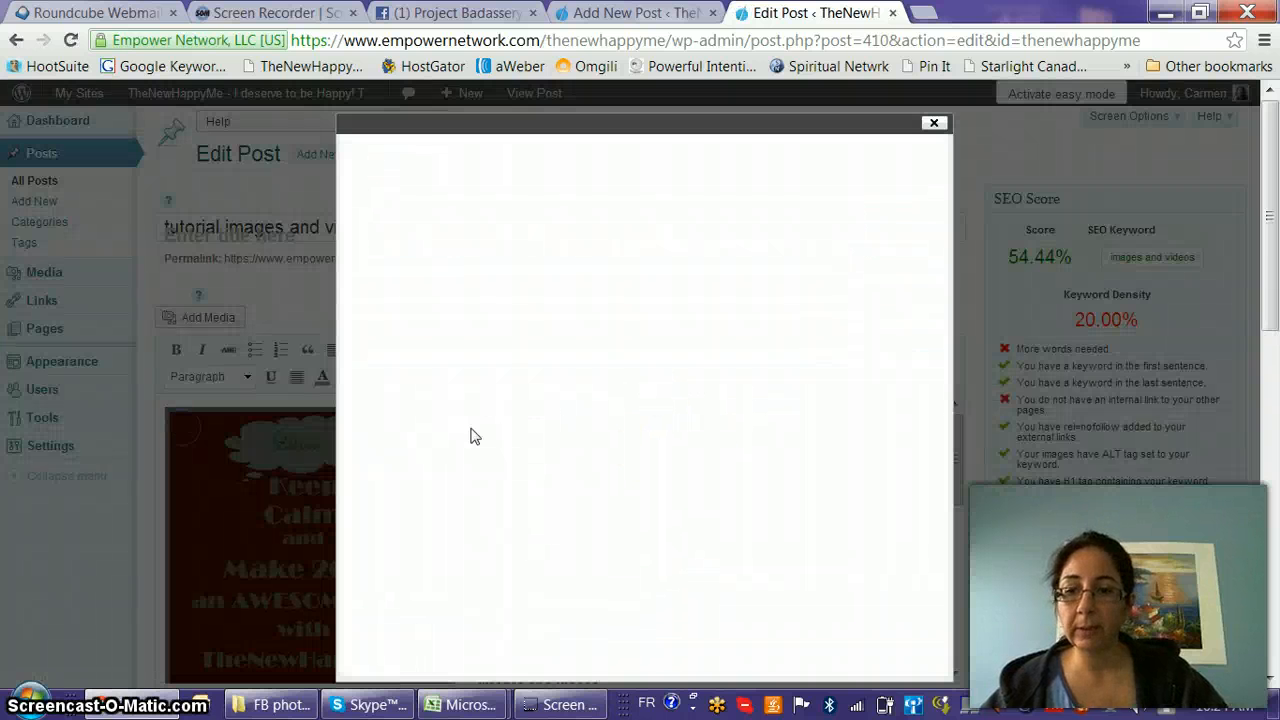
{"action": "left_click", "coordinate": [559, 535]}
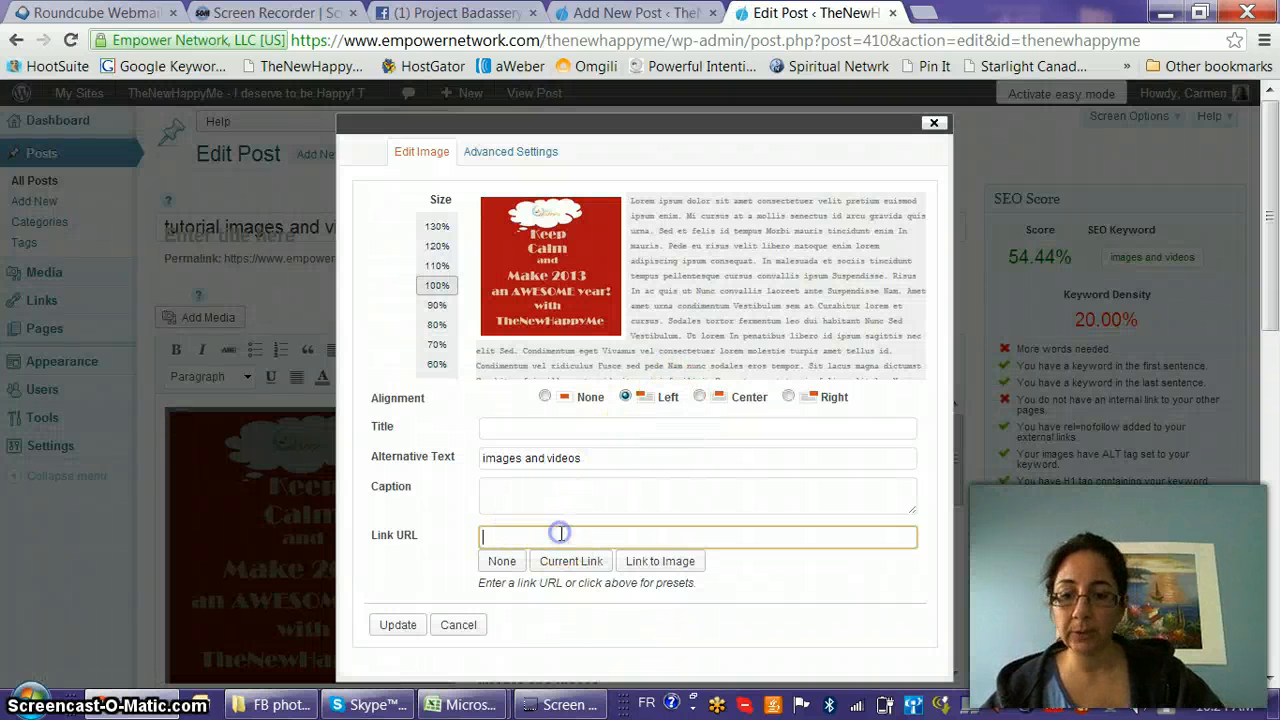
{"action": "key", "text": "ctrl+v"}
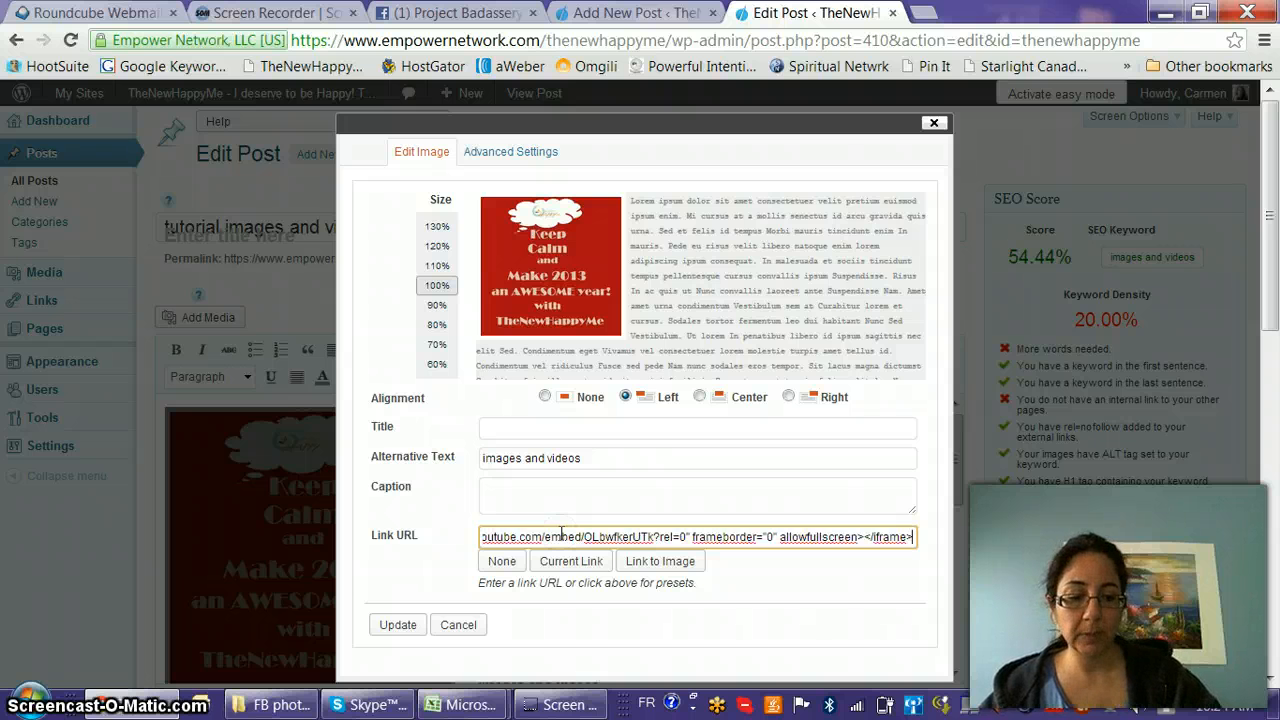
{"action": "key", "text": "ctrl+a"}
{"action": "key", "text": "BackSpace"}
Step: Switch to the "social media bar links" workbook in Excel, copy the masked - cheque opt-in URL from cell A185, and return to the image settings
{"action": "mouse_move", "coordinate": [430, 706]}
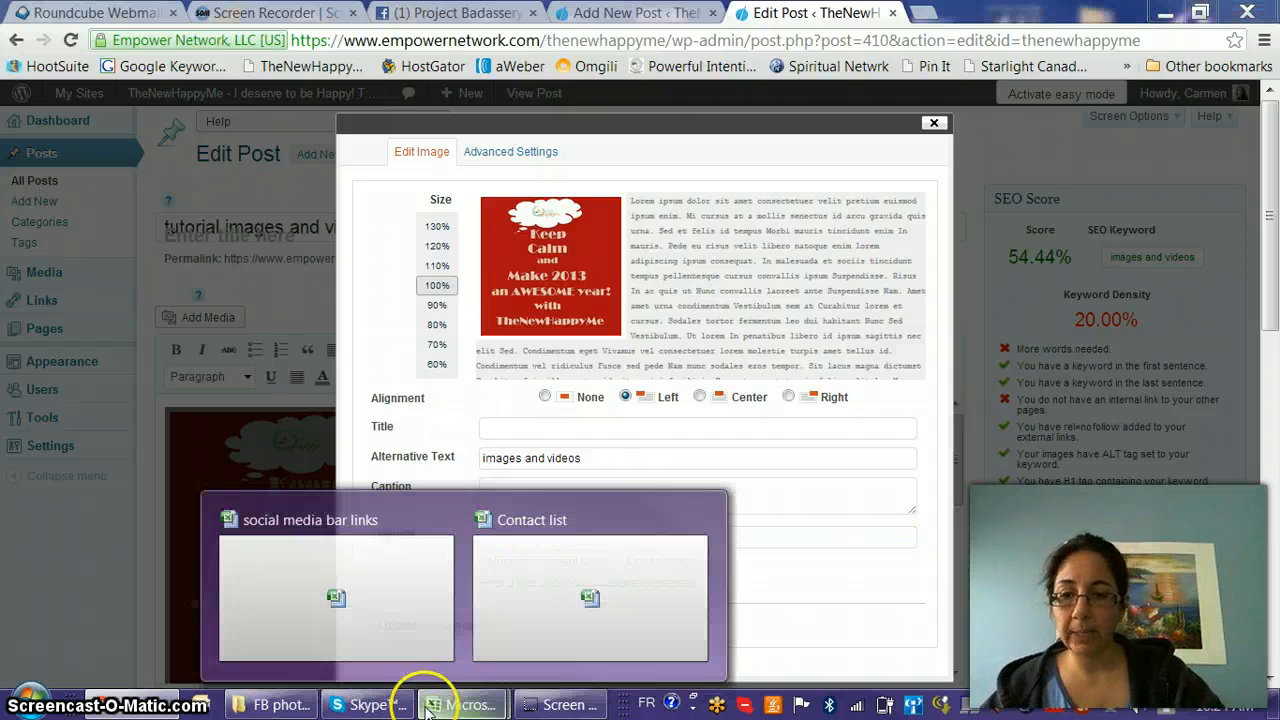
{"action": "left_click", "coordinate": [429, 588]}
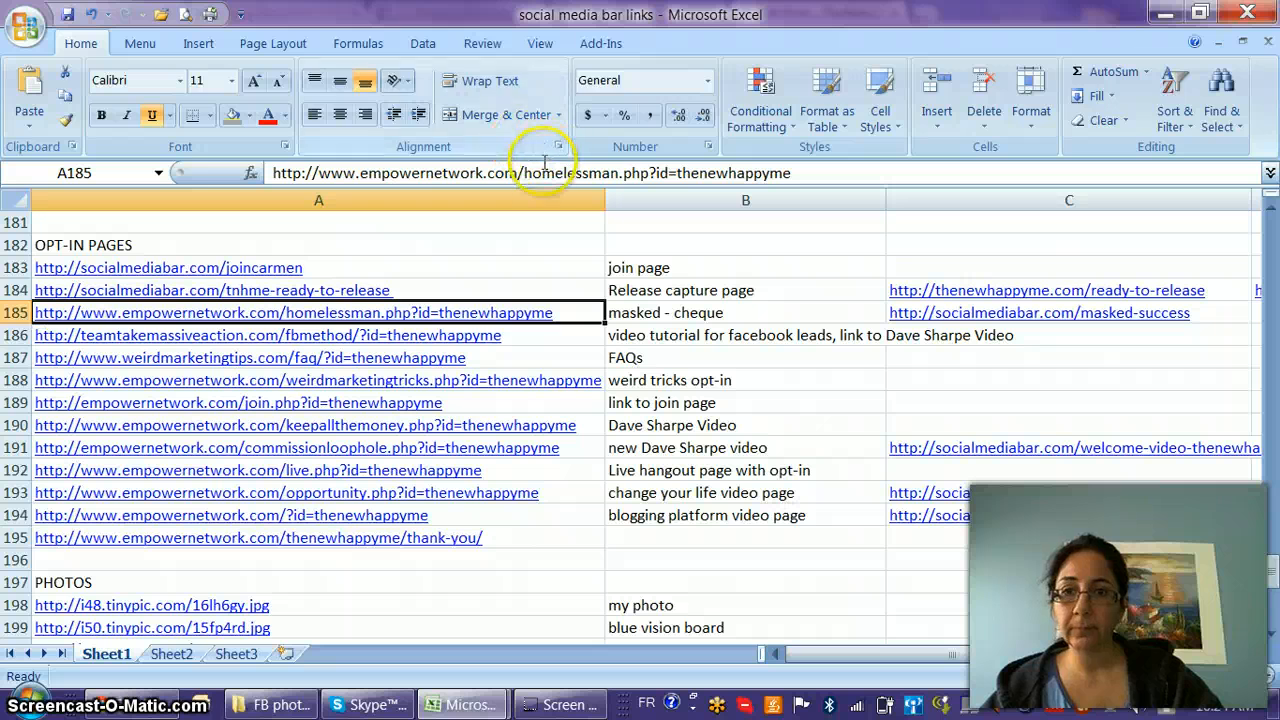
{"action": "left_click", "coordinate": [541, 172]}
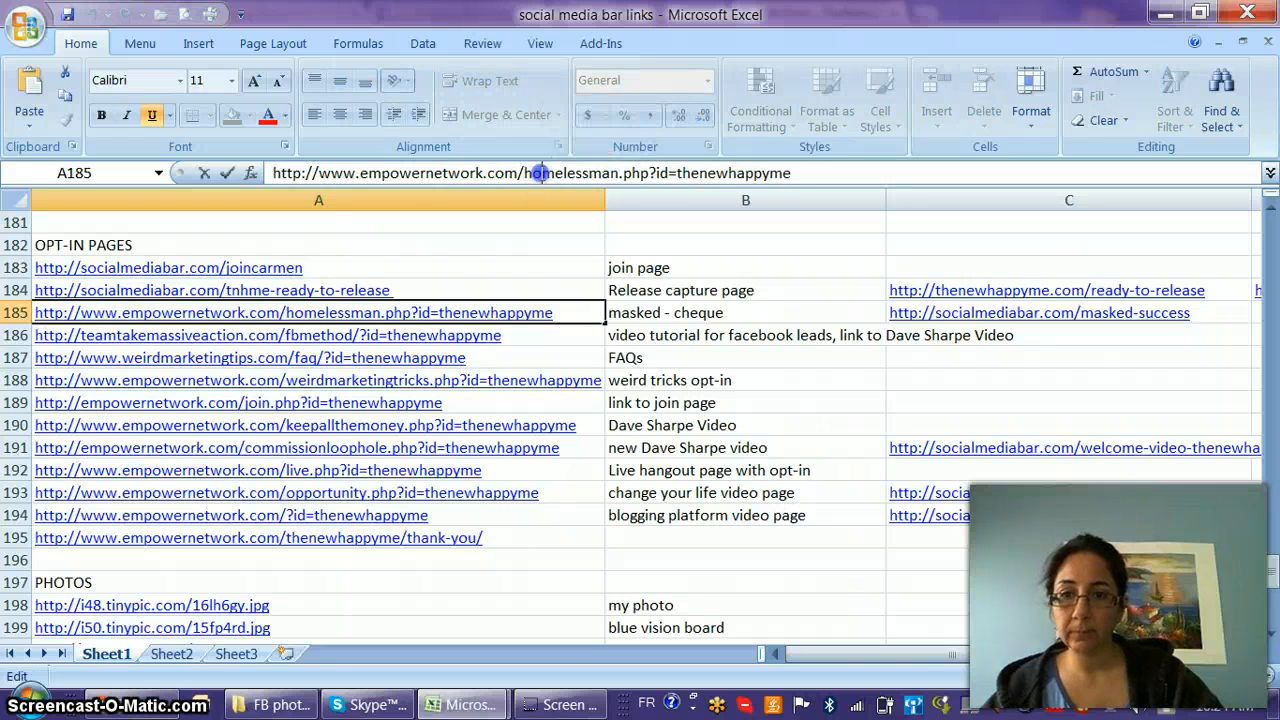
{"action": "triple_click", "coordinate": [541, 172]}
{"action": "key", "text": "ctrl+c"}
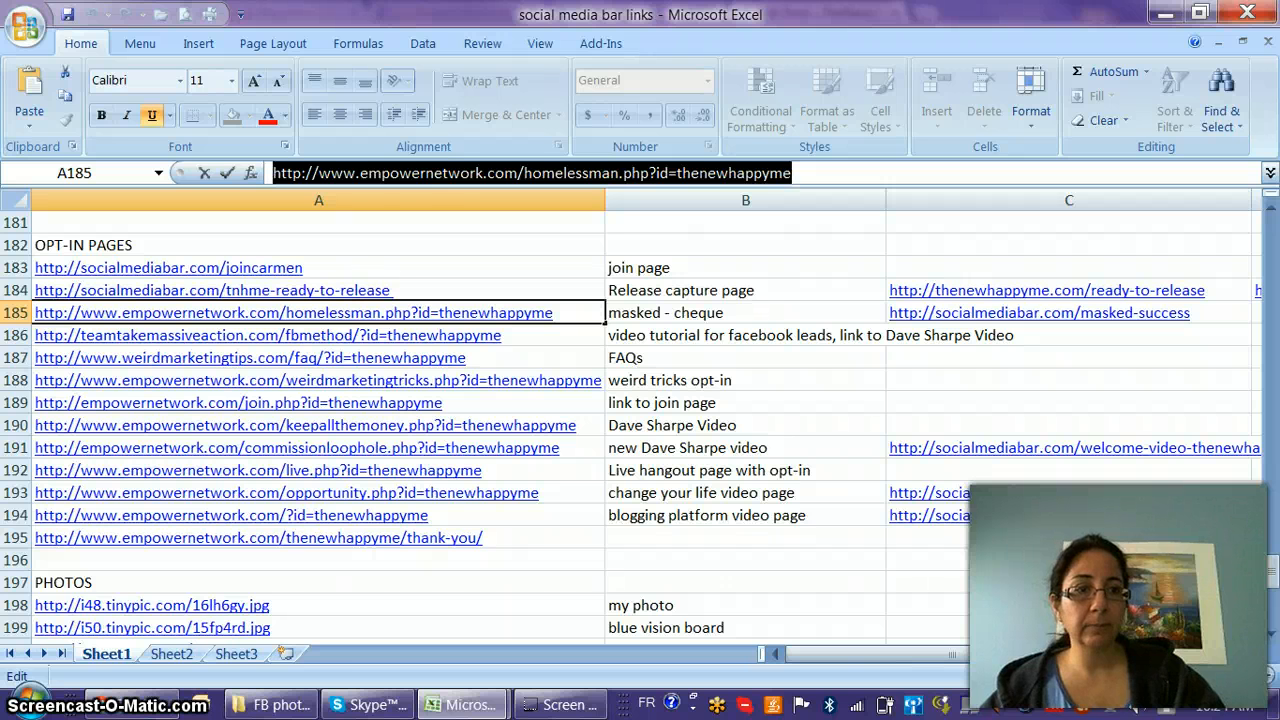
{"action": "left_click", "coordinate": [1150, 18]}
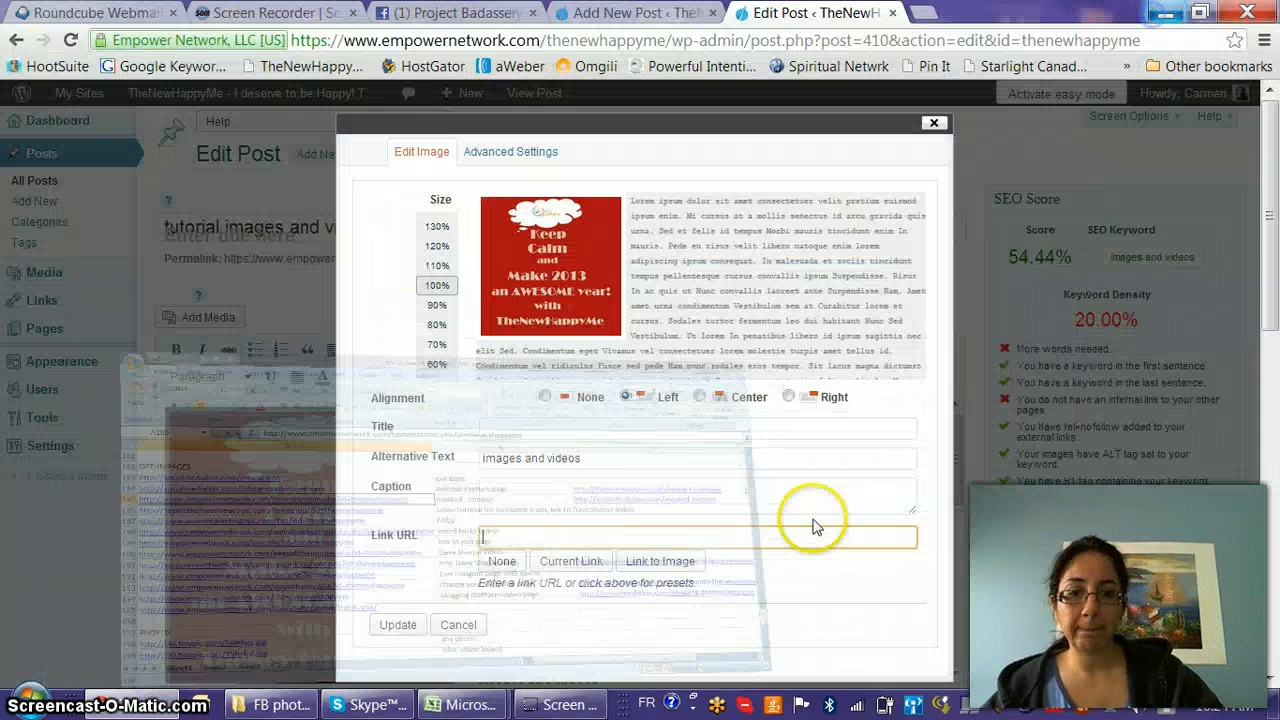
{"action": "left_click", "coordinate": [606, 528]}
{"action": "key", "text": "ctrl+v"}
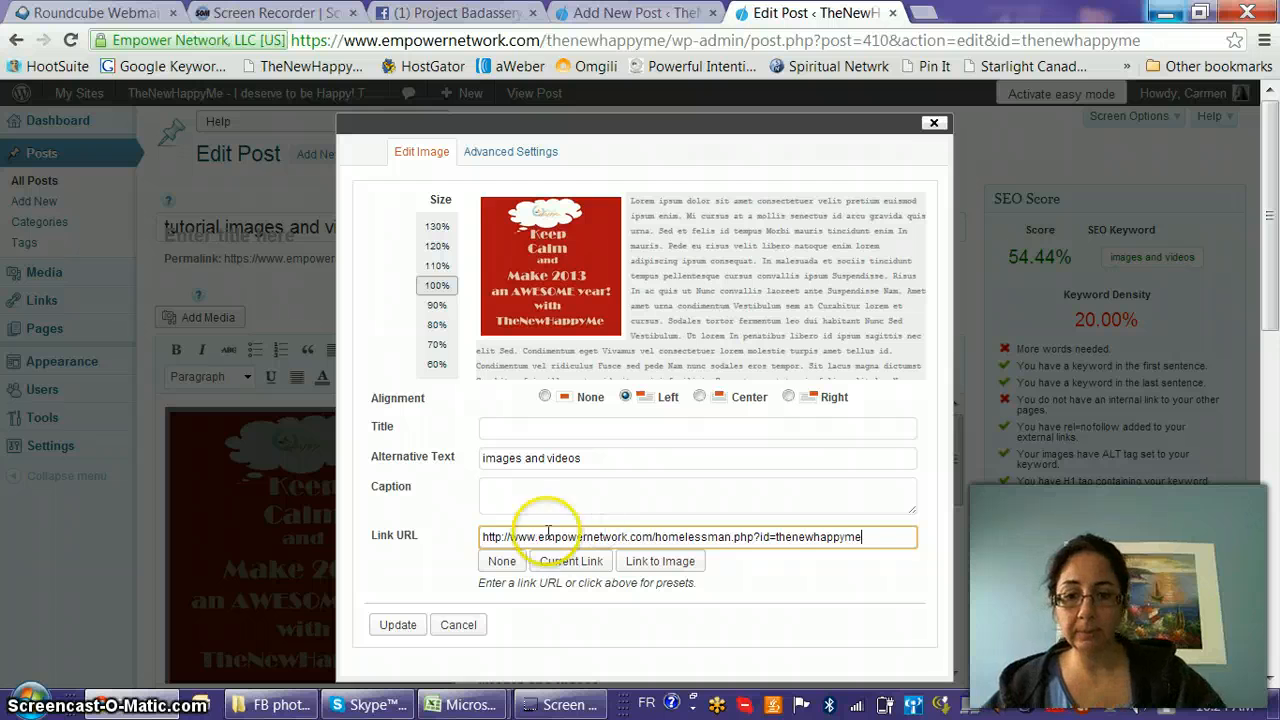
{"action": "left_click", "coordinate": [410, 630]}
{"action": "scroll", "coordinate": [1164, 520], "scroll_direction": "down", "scroll_amount": 2}
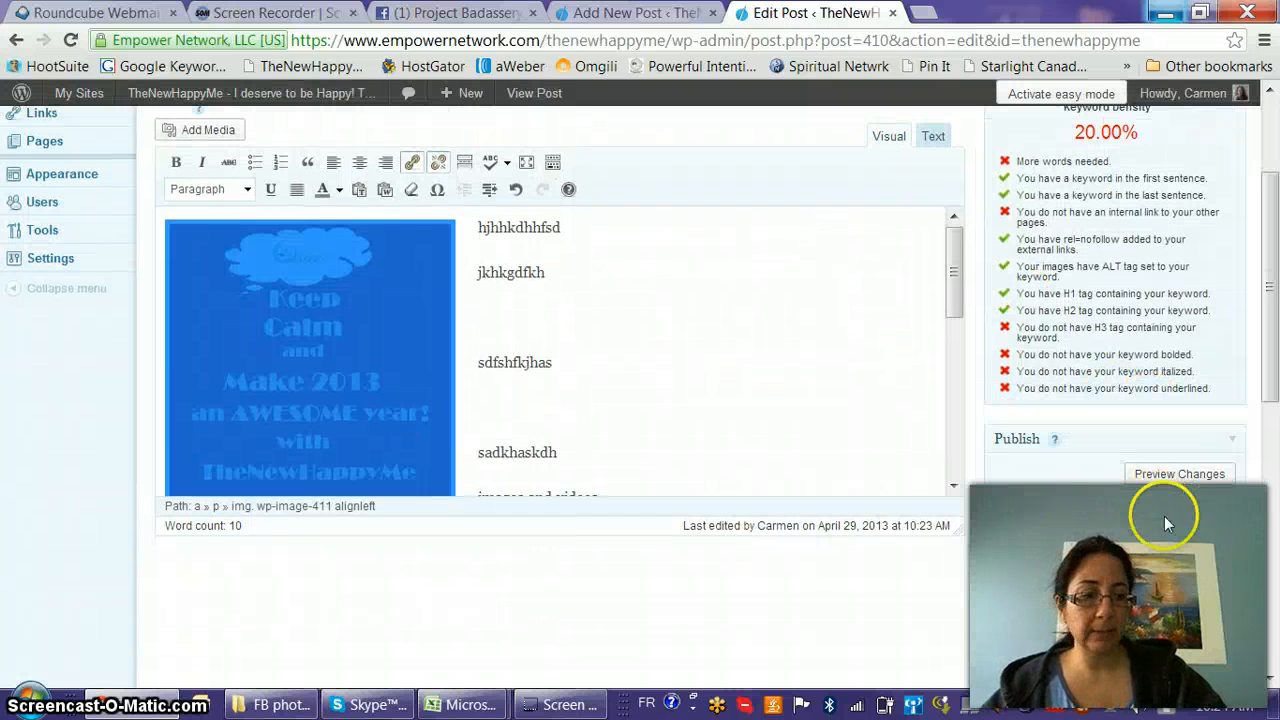
{"action": "left_click", "coordinate": [1210, 604]}
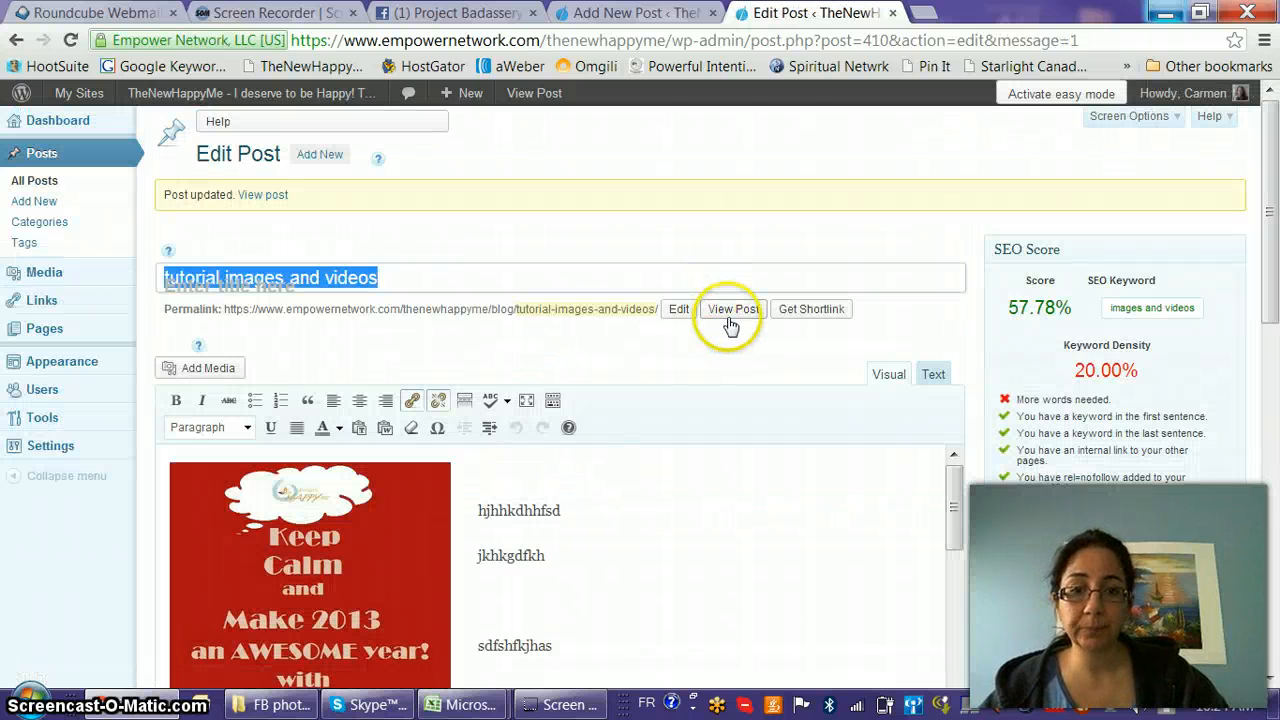
Step: View the updated post and follow the Keep Calm image's link to examine the opt-in page it leads to
{"action": "left_click", "coordinate": [730, 316]}
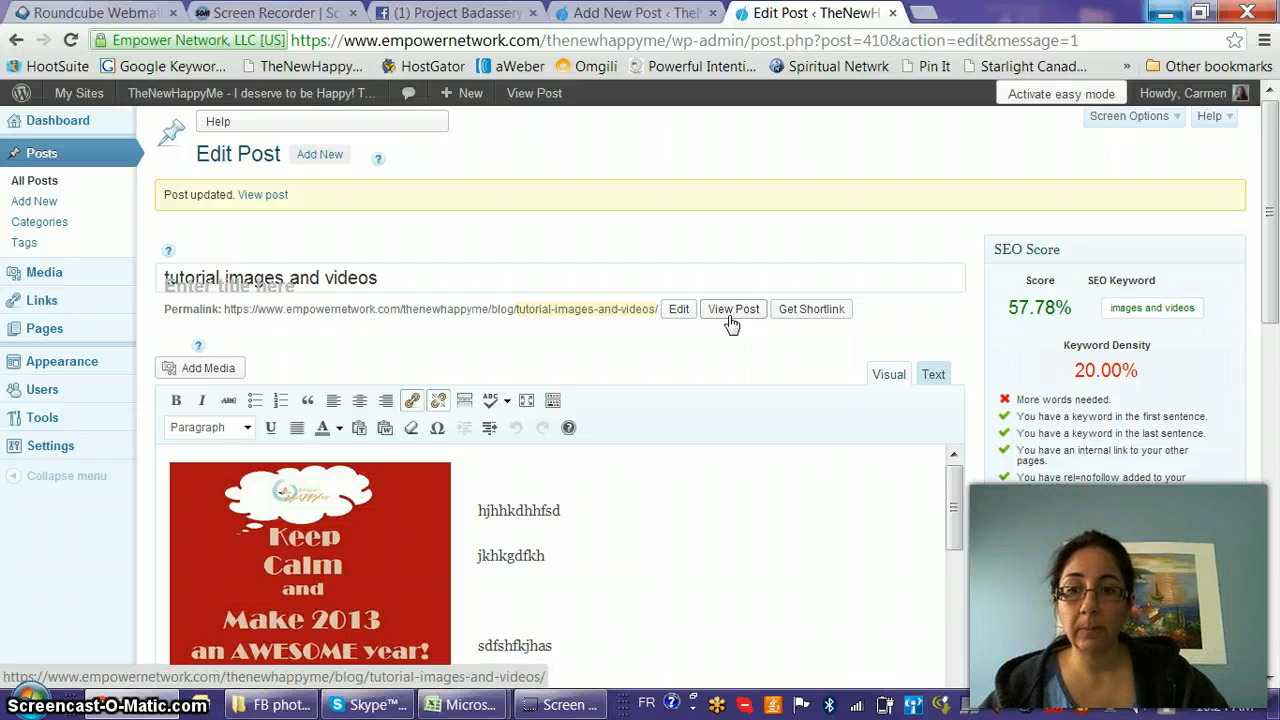
{"action": "left_click", "coordinate": [731, 316]}
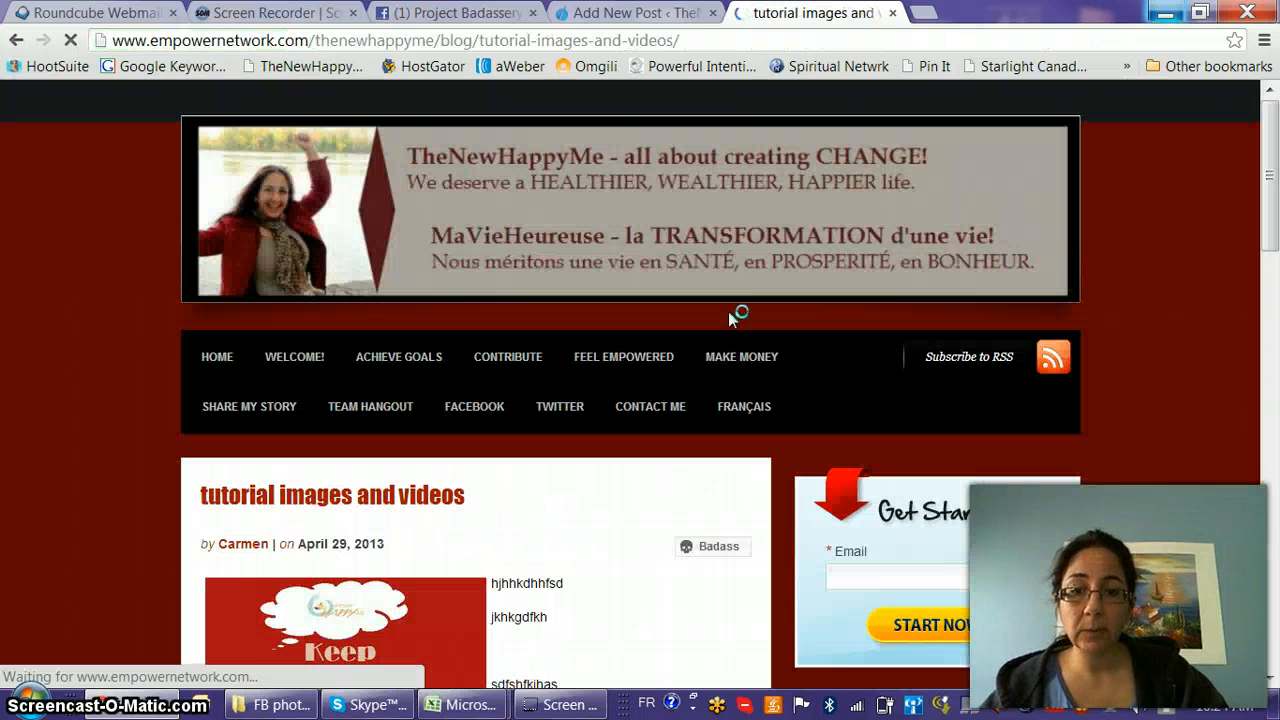
{"action": "scroll", "coordinate": [724, 356], "scroll_direction": "down", "scroll_amount": 5}
{"action": "scroll", "coordinate": [724, 360], "scroll_direction": "down", "scroll_amount": 3}
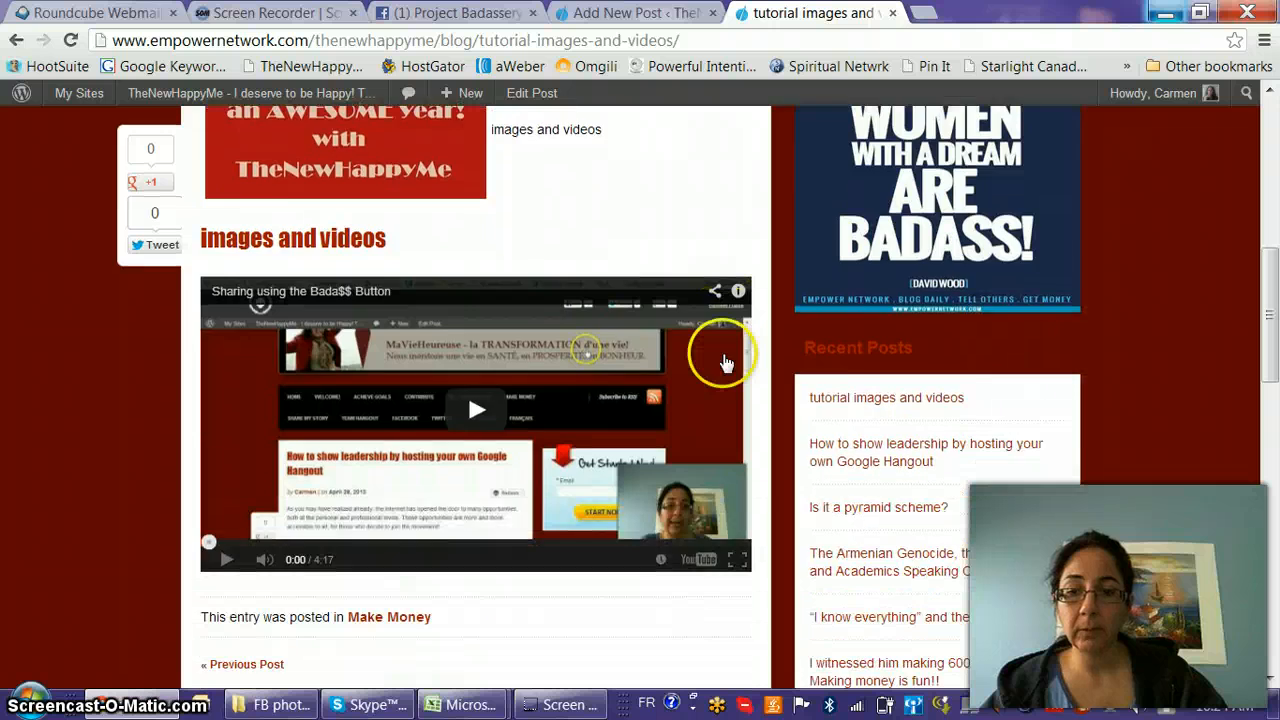
{"action": "scroll", "coordinate": [724, 360], "scroll_direction": "up", "scroll_amount": 4}
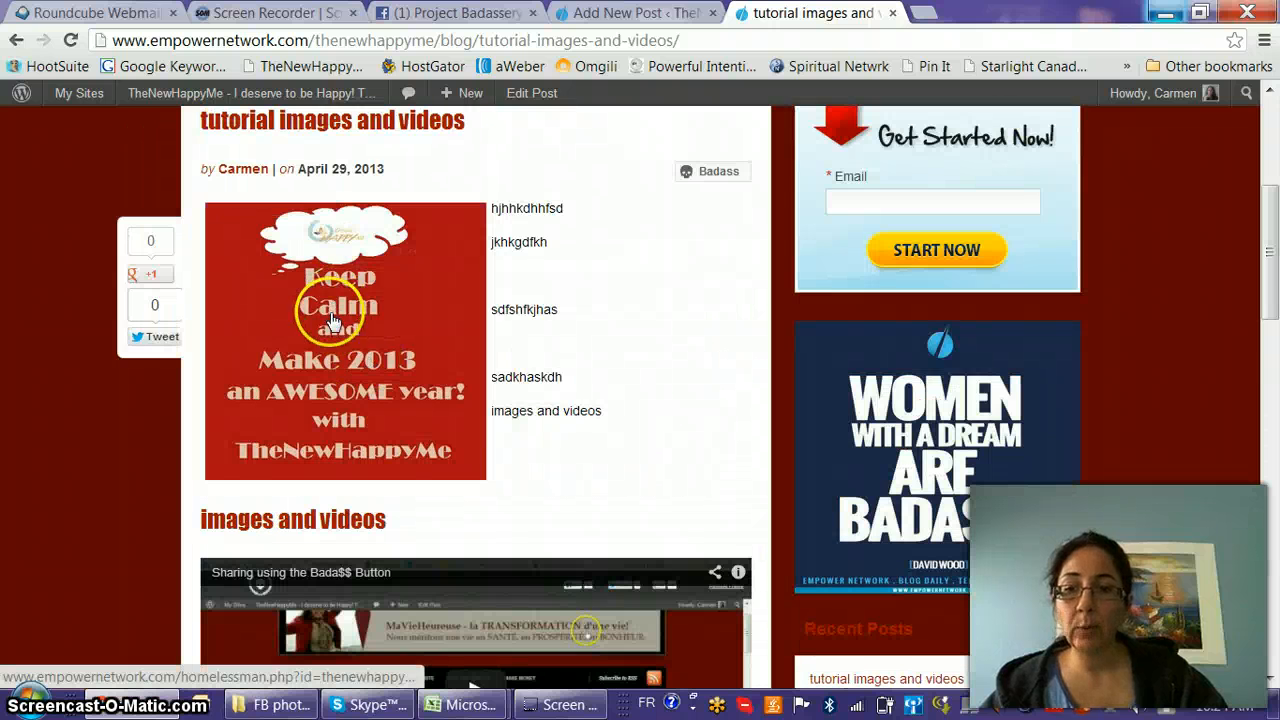
{"action": "left_click", "coordinate": [345, 298]}
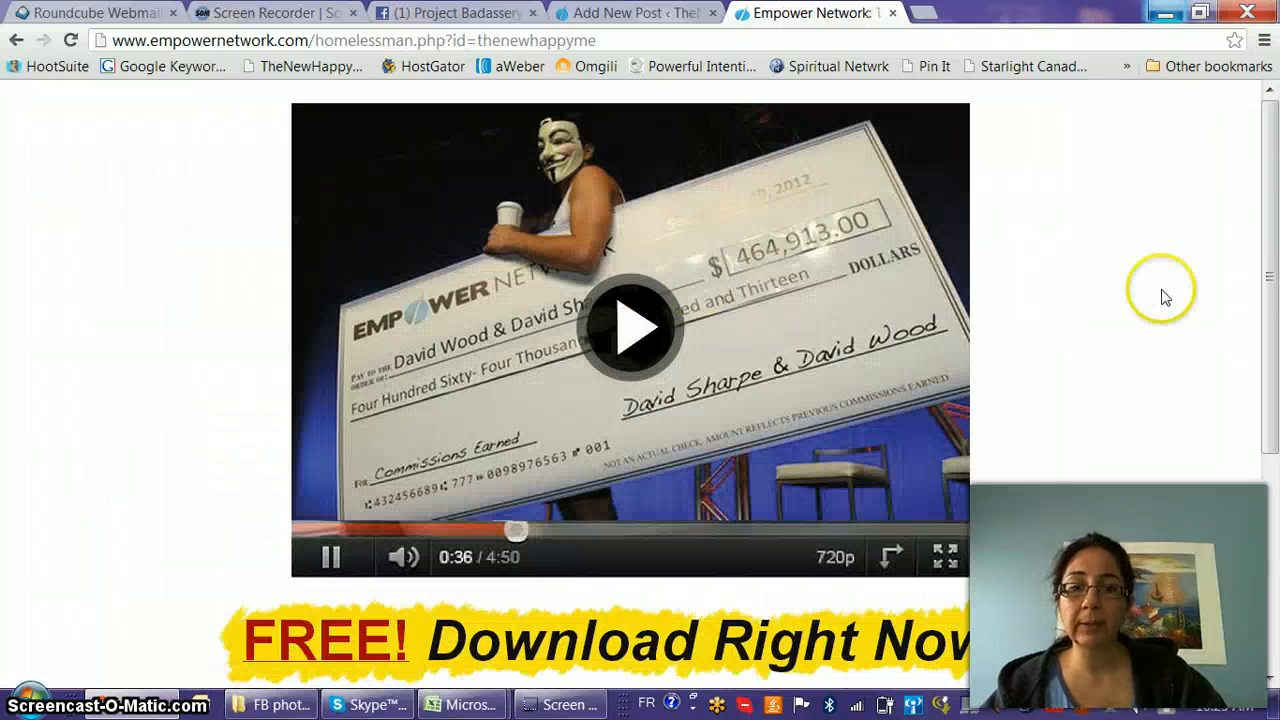
{"action": "scroll", "coordinate": [1150, 340], "scroll_direction": "down", "scroll_amount": 4}
{"action": "scroll", "coordinate": [1150, 343], "scroll_direction": "up", "scroll_amount": 4}
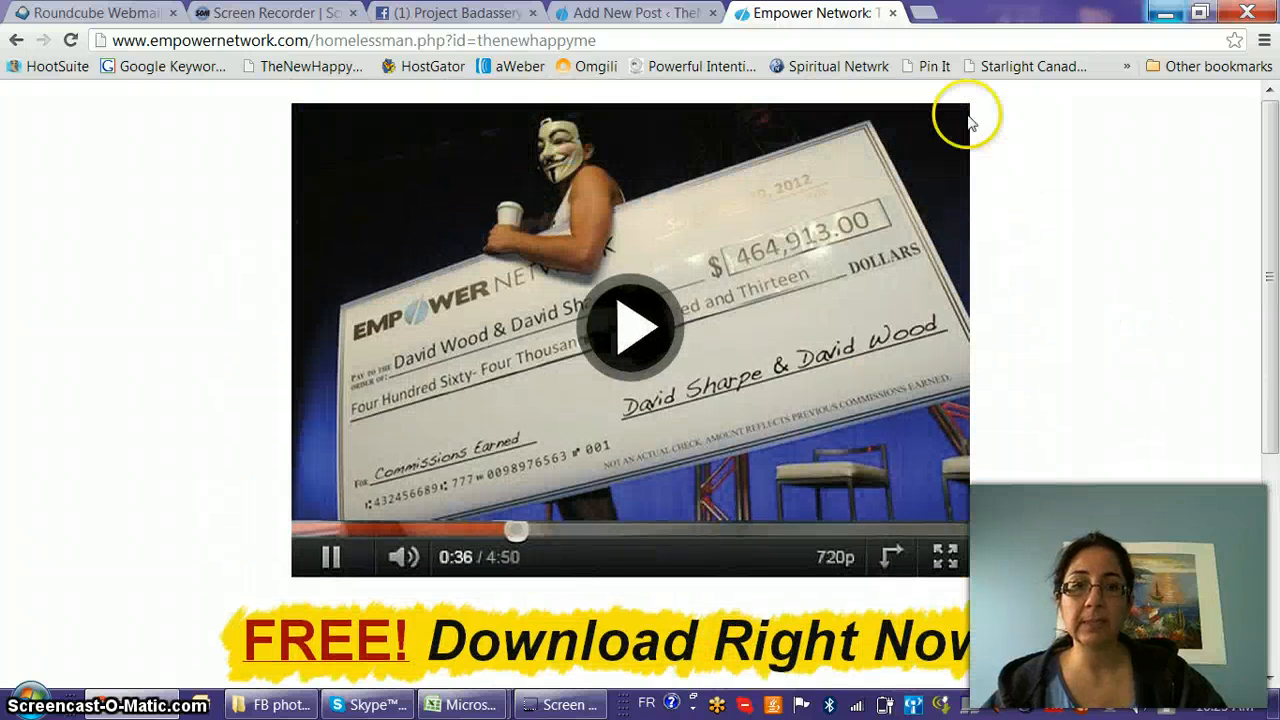
Step: Return to the published post and look over its linked image, wrapped text, heading and embedded video
{"action": "left_click", "coordinate": [16, 40]}
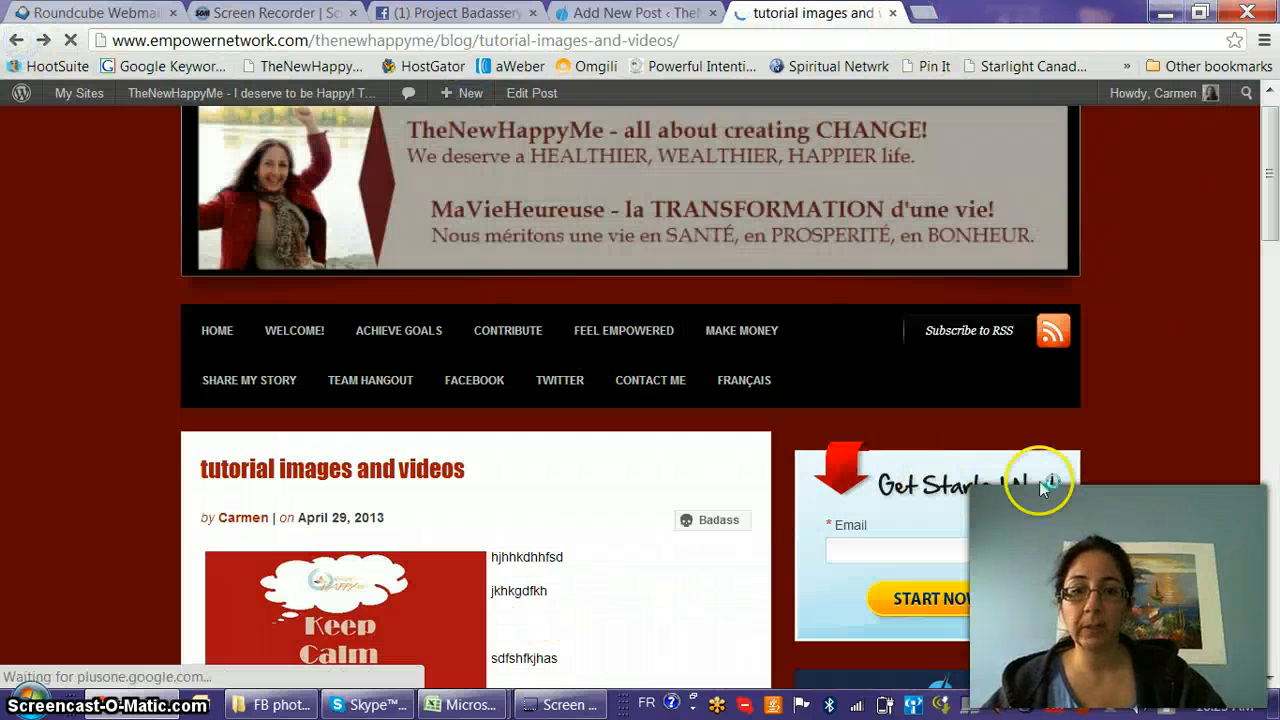
{"action": "scroll", "coordinate": [1042, 480], "scroll_direction": "down", "scroll_amount": 6}
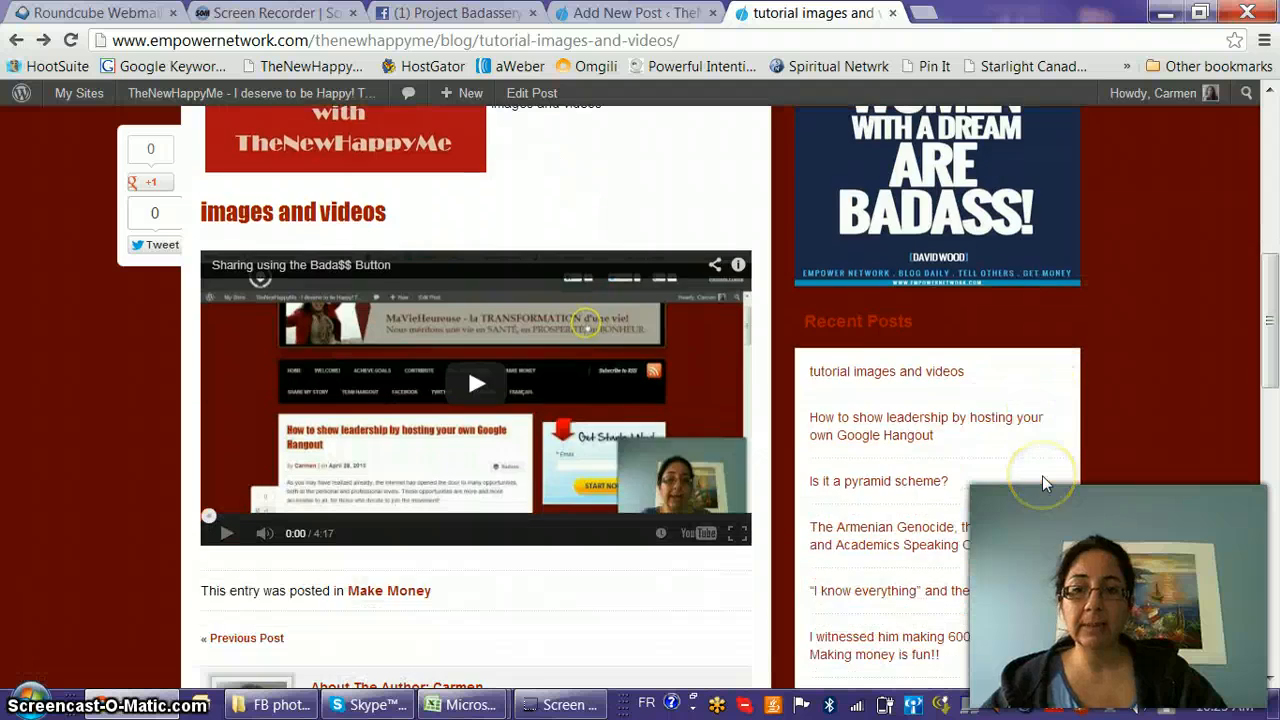
{"action": "scroll", "coordinate": [1042, 475], "scroll_direction": "up", "scroll_amount": 2}
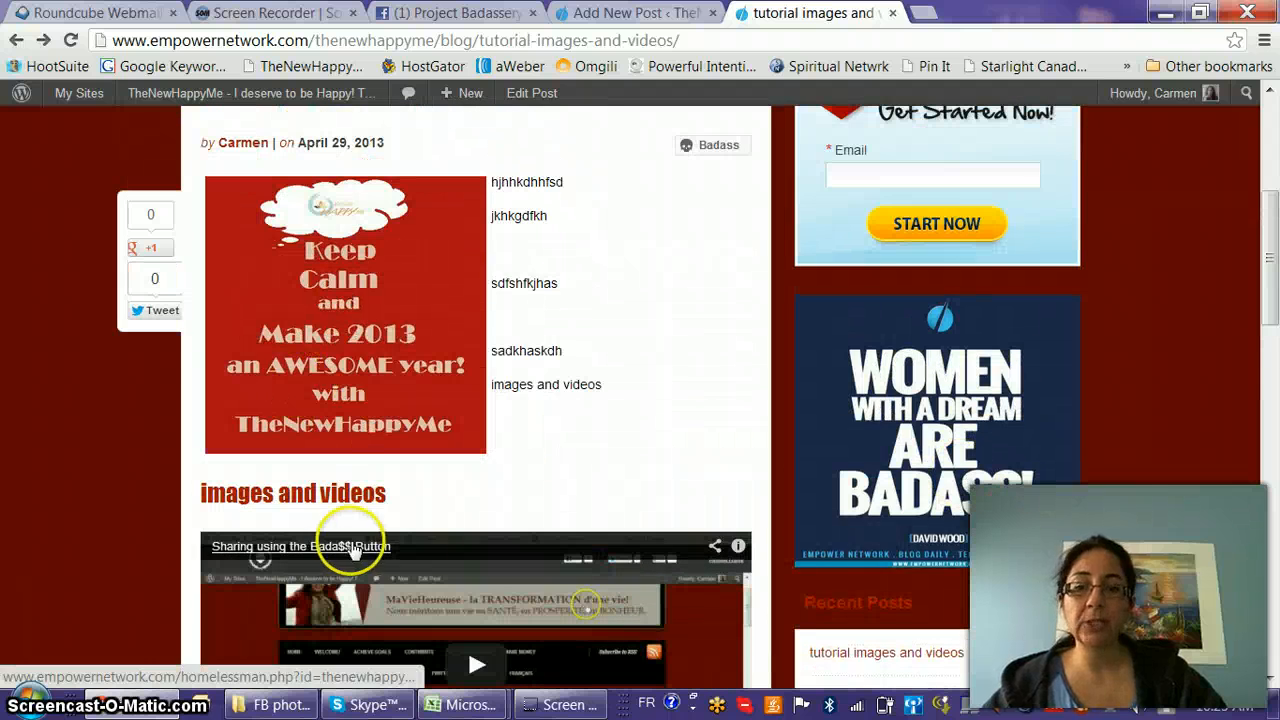
{"action": "scroll", "coordinate": [791, 451], "scroll_direction": "up", "scroll_amount": 3}
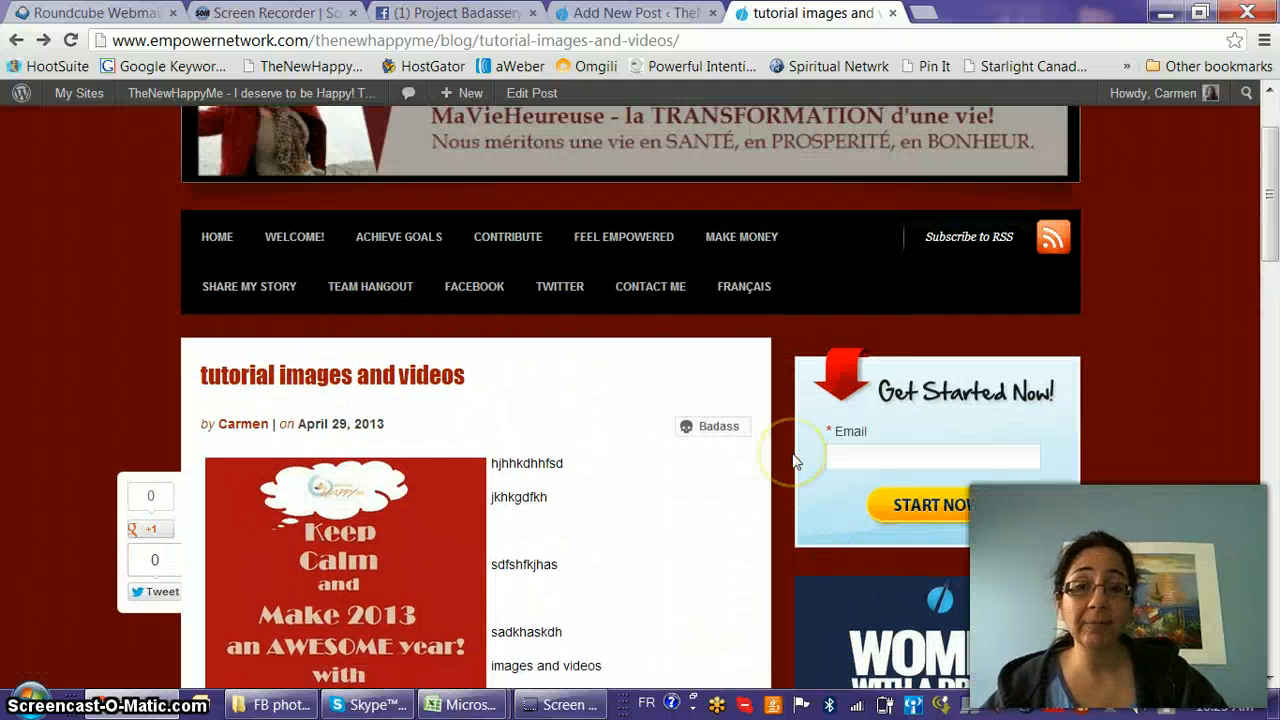